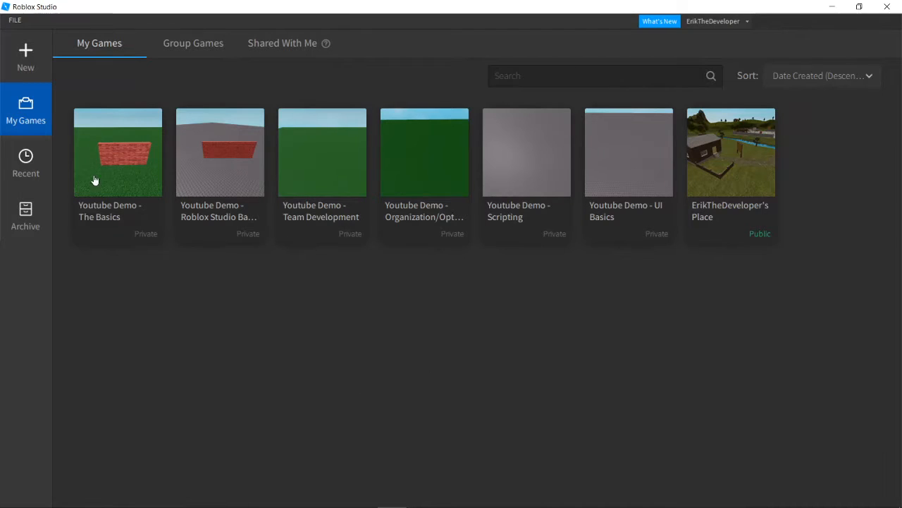
Step: Create a new place from the Baseplate template and expand the Workspace contents
left_click(27, 80)
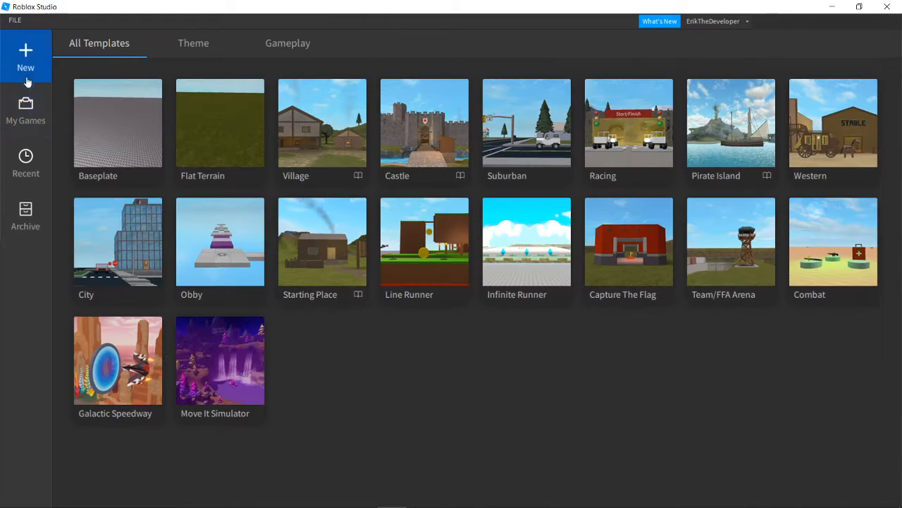
left_click(119, 158)
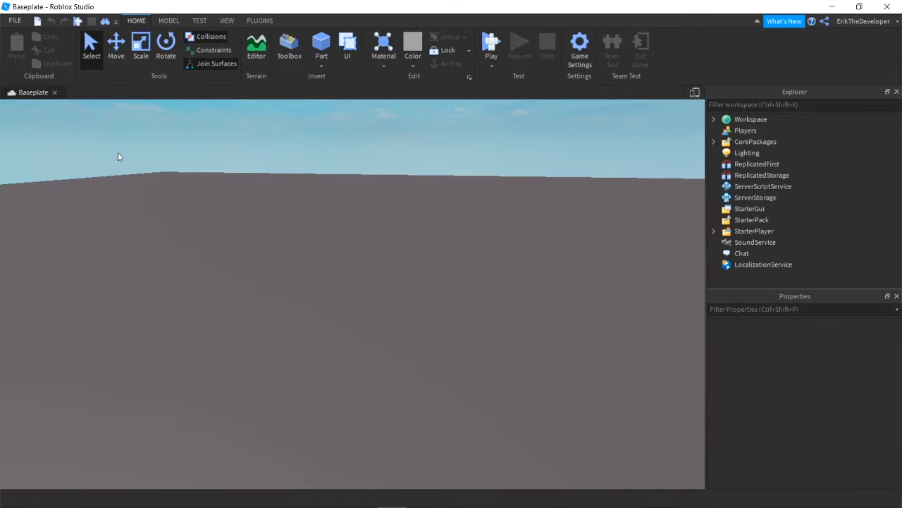
left_click(714, 119)
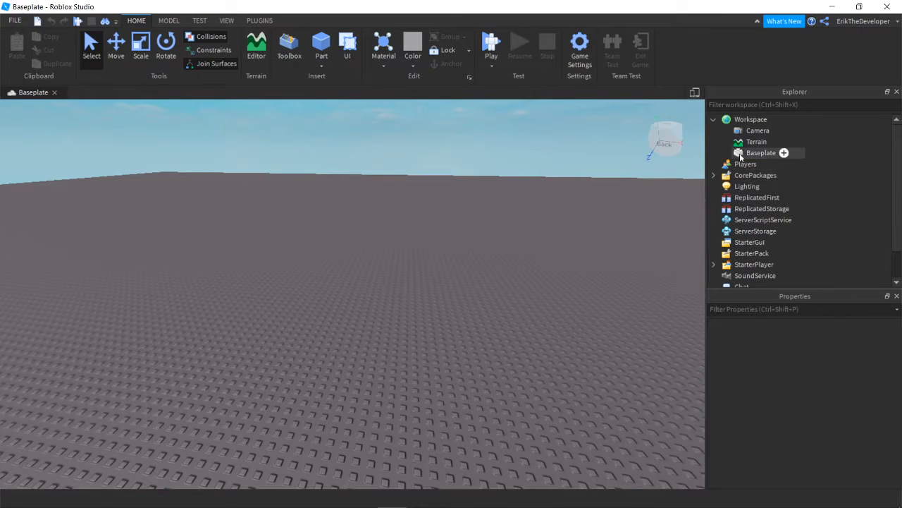
Step: Set the baseplate's material to Grass and its color to Bright green
left_click(776, 153)
left_click(384, 49)
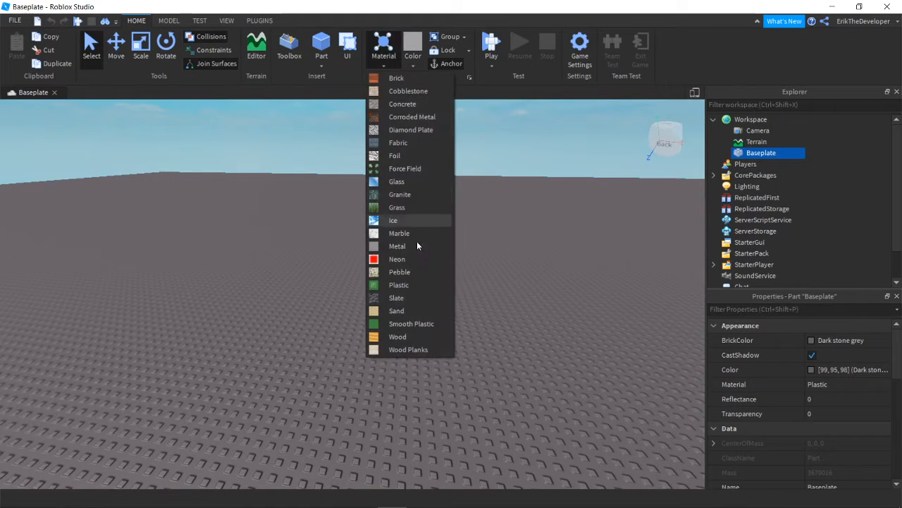
left_click(399, 208)
left_click(413, 53)
left_click(453, 125)
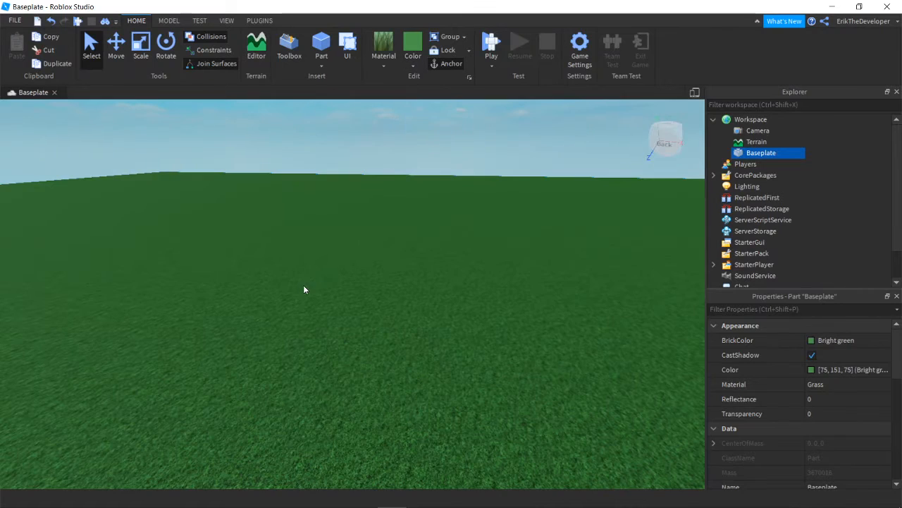
left_click(303, 285)
right_click_drag(303, 284, 344, 210)
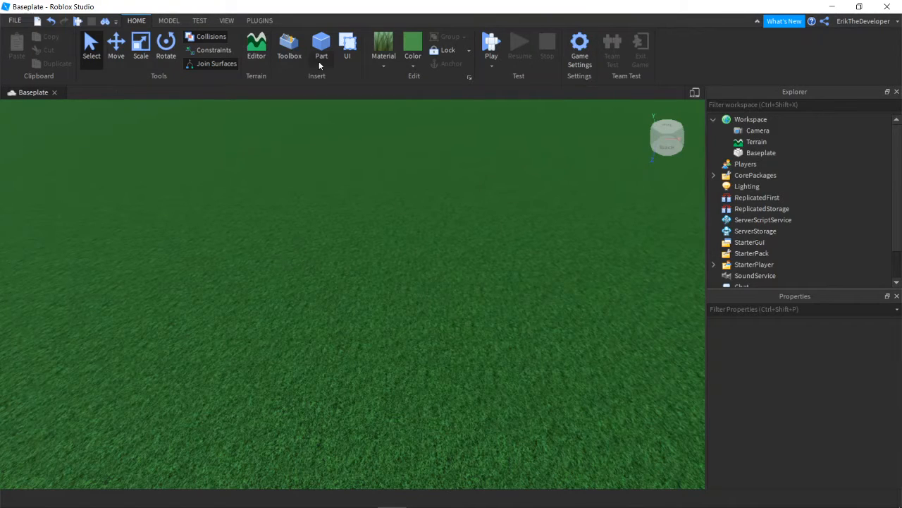
left_click(175, 20)
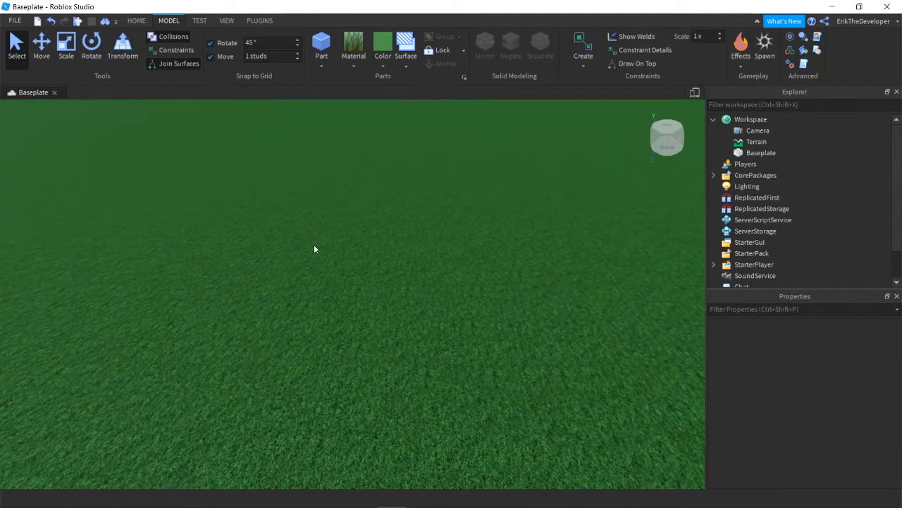
right_click_drag(314, 249, 301, 244)
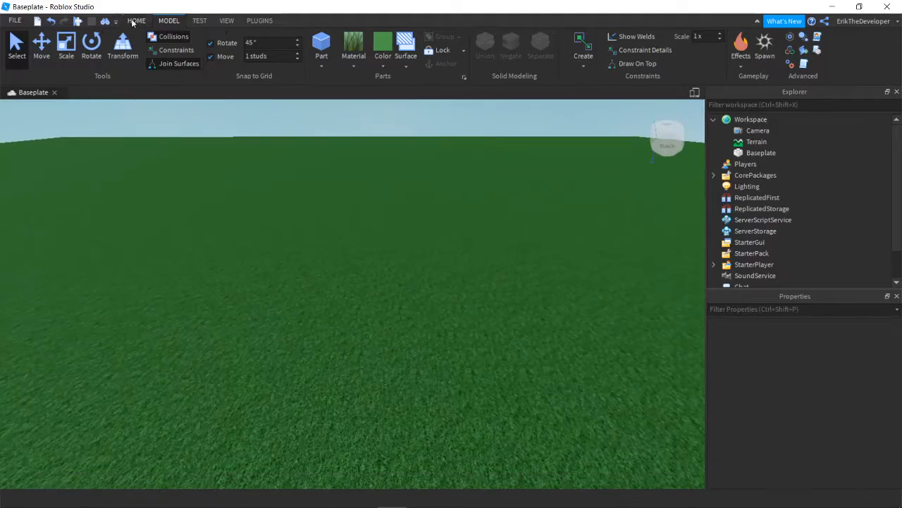
left_click(134, 20)
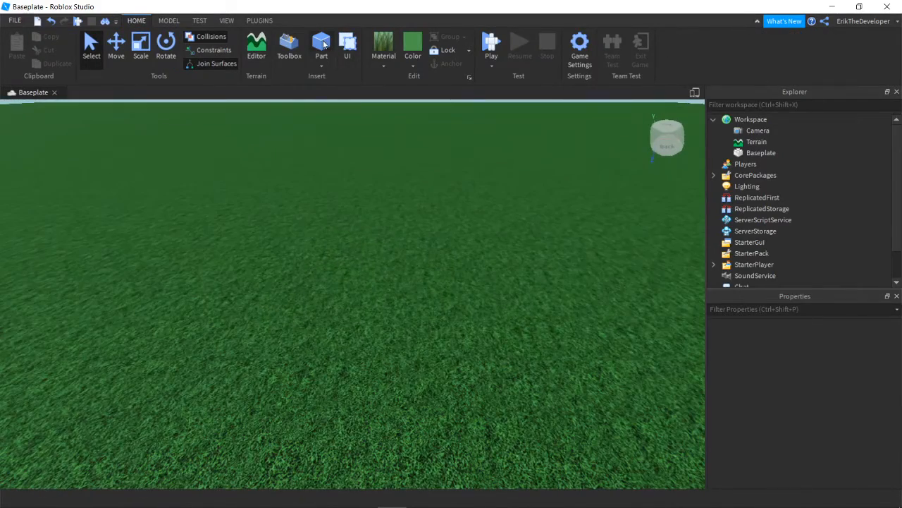
Step: Insert a block part on the baseplate and inspect it up close
left_click(323, 44)
scroll(302, 308, "up", 3)
right_click(302, 309)
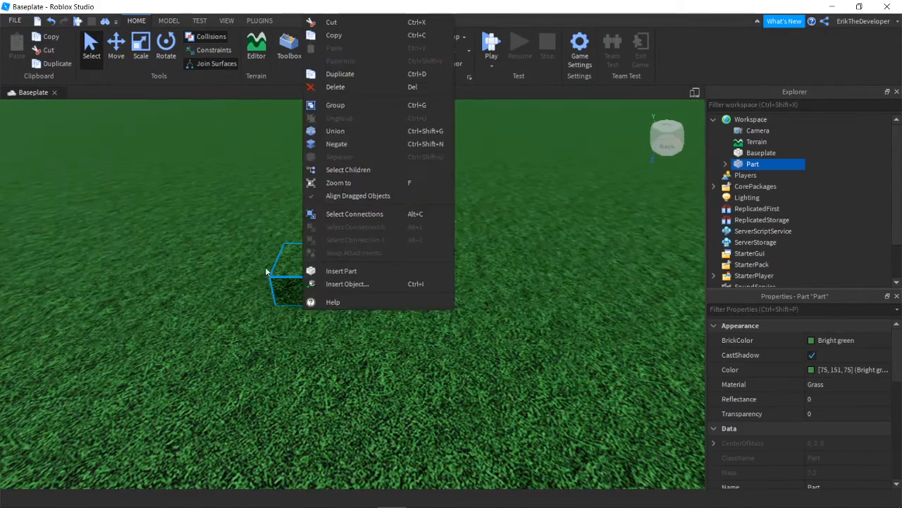
right_click_drag(267, 271, 311, 273)
scroll(310, 273, "down", 4)
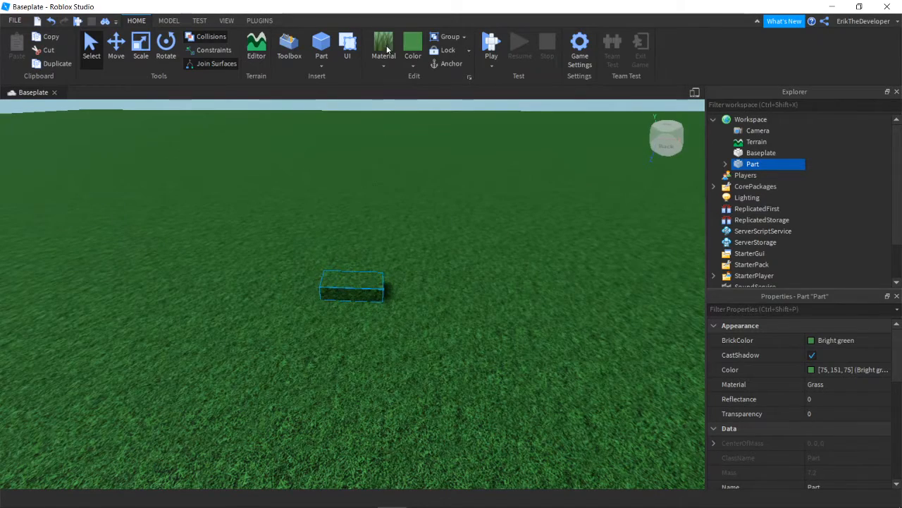
right_click_drag(454, 299, 479, 301)
scroll(479, 302, "up", 2)
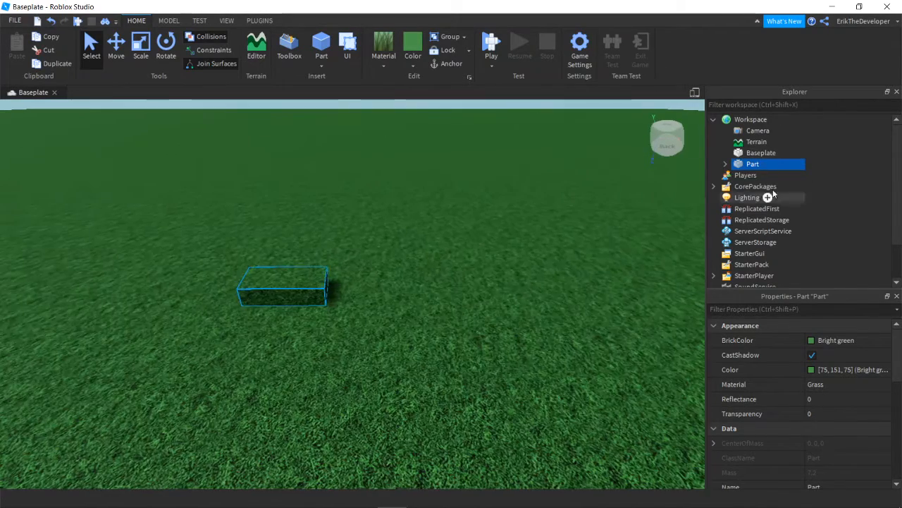
scroll(493, 197, "down", 2)
right_click_drag(360, 286, 359, 292)
scroll(359, 292, "up", 3)
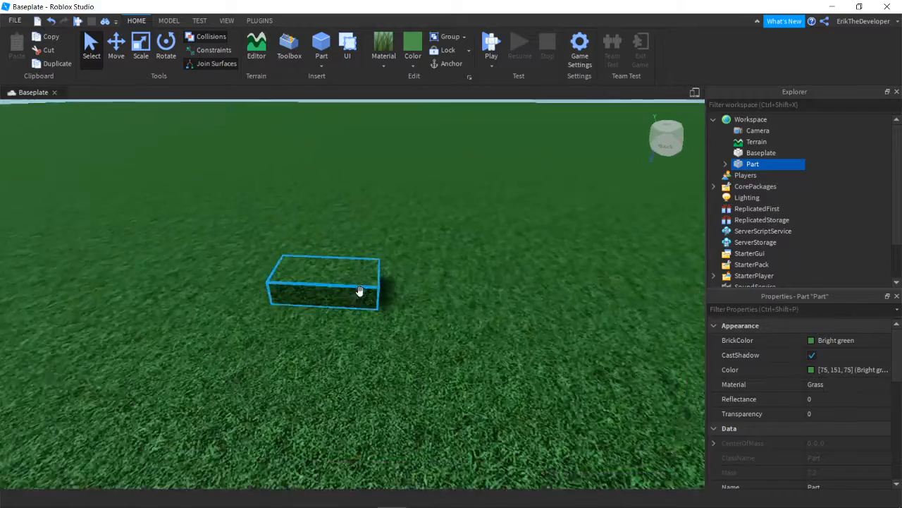
scroll(351, 275, "down", 3)
scroll(351, 275, "up", 1)
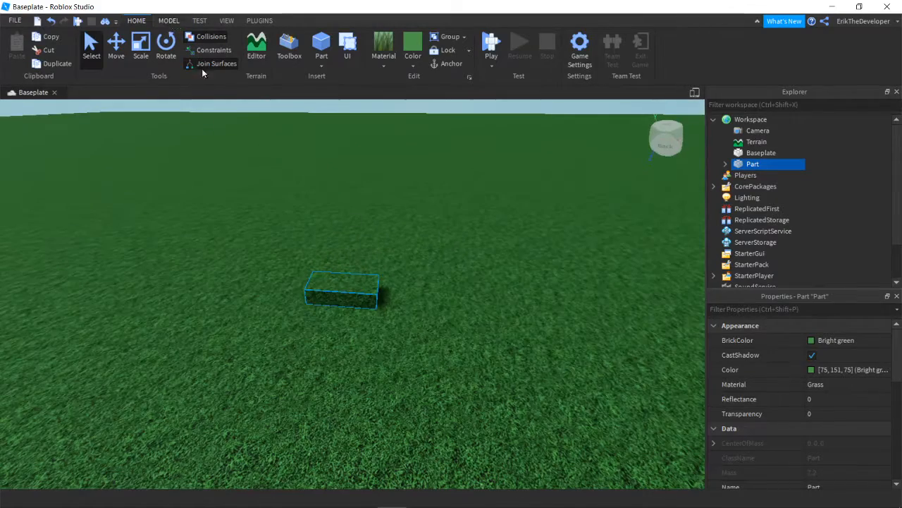
Step: Look through the available part materials and delete the block part
left_click(170, 21)
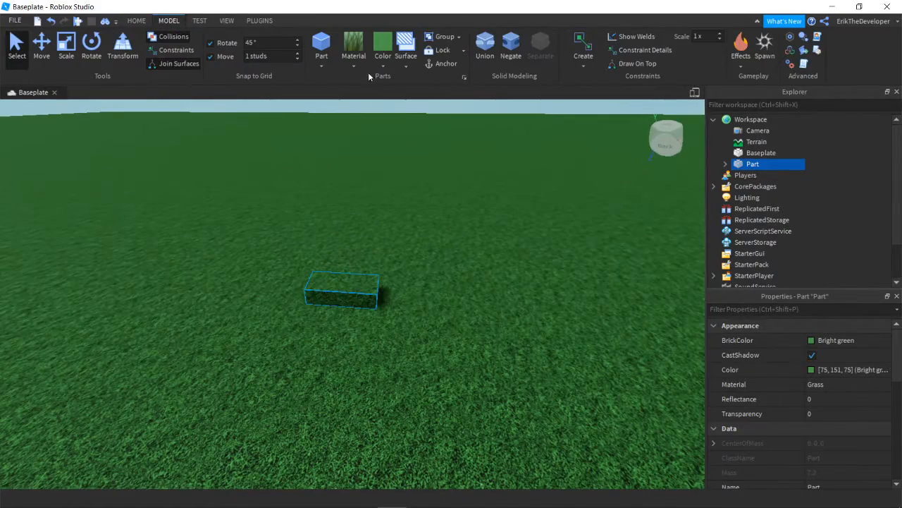
left_click(355, 63)
left_click(307, 97)
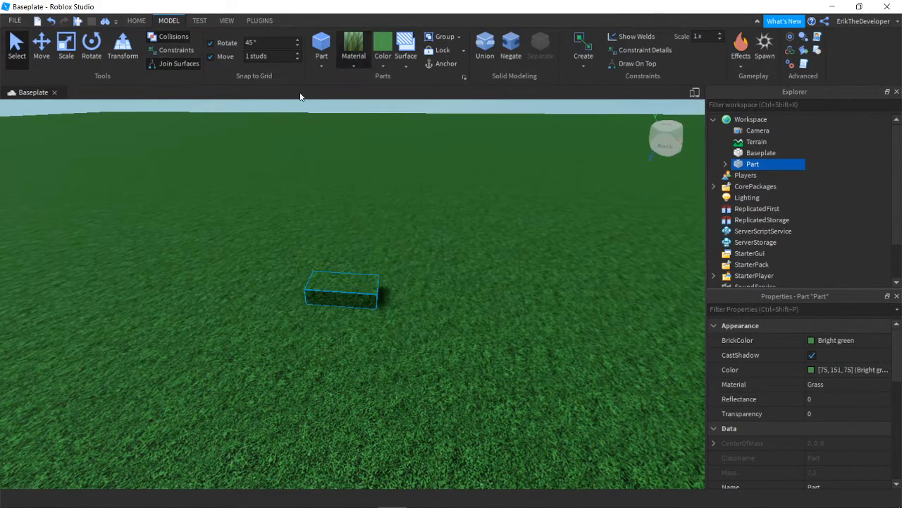
left_click(349, 64)
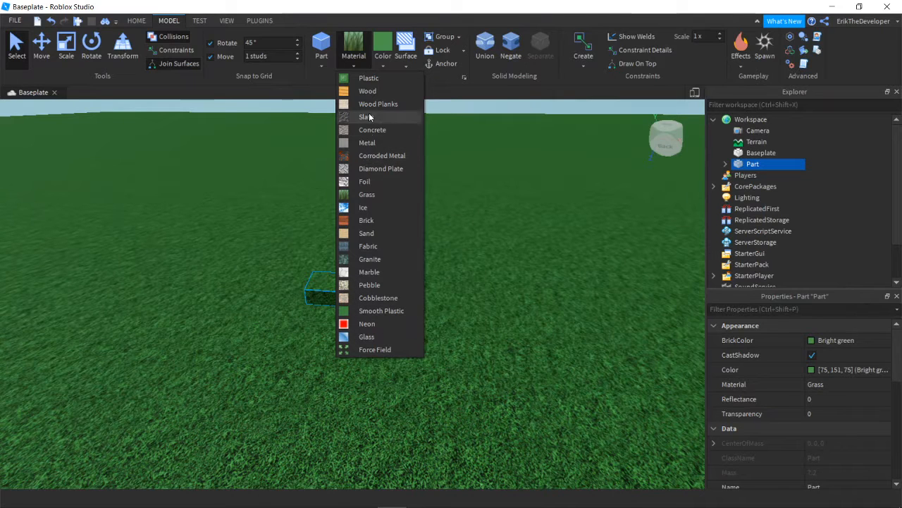
left_click(318, 295)
key("Delete")
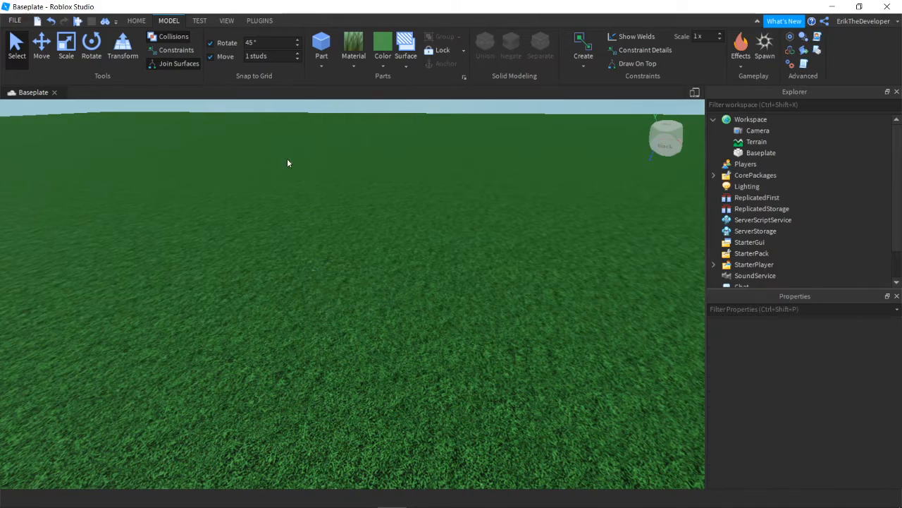
Step: Insert a cylinder part on the baseplate
left_click(321, 60)
left_click(347, 118)
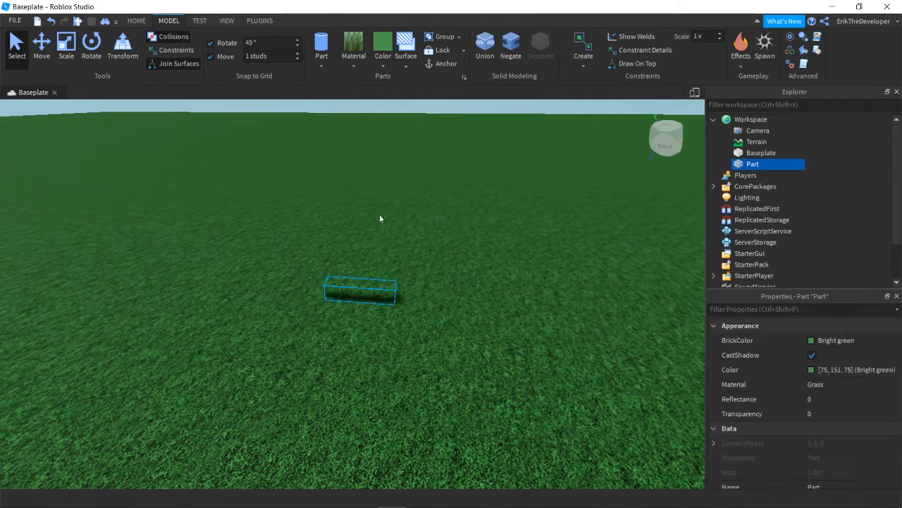
right_click_drag(382, 215, 381, 214)
key("s")
Step: Scale the cylinder up in thickness and length into a large horizontal tube shape
left_click(95, 53)
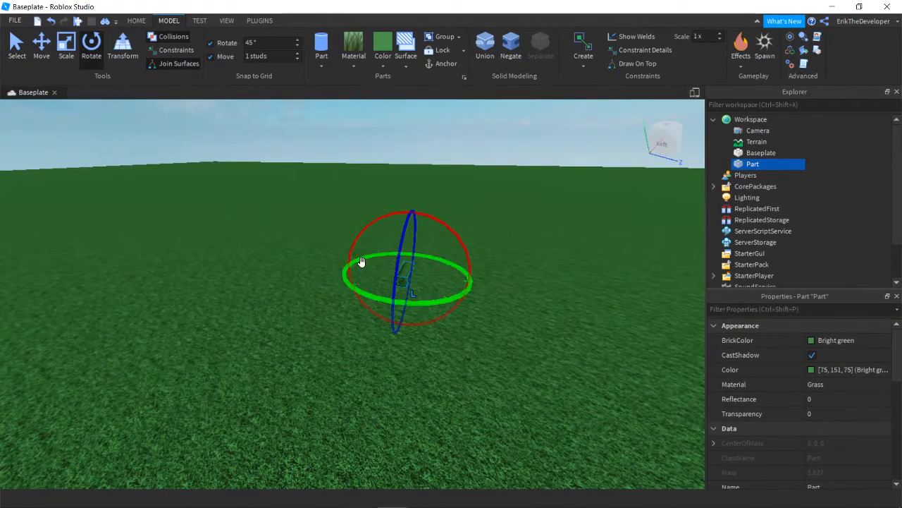
left_click(66, 46)
left_click_drag(379, 267, 278, 256)
left_click_drag(352, 242, 378, 109)
key("d")
right_click_drag(373, 247, 367, 256)
left_click_drag(362, 245, 550, 226)
key("w")
right_click_drag(381, 322, 378, 316)
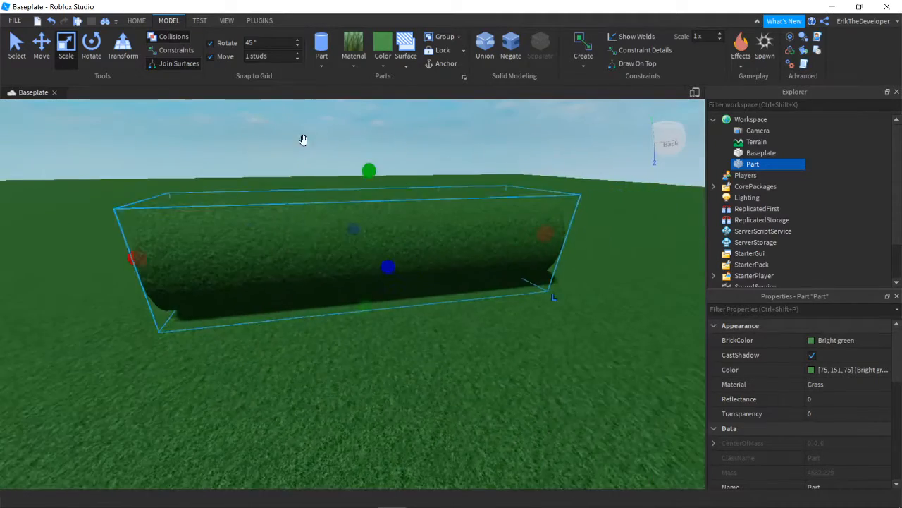
Step: Set the cylinder's material to Smooth Plastic and its color to Medium stone grey
left_click(354, 65)
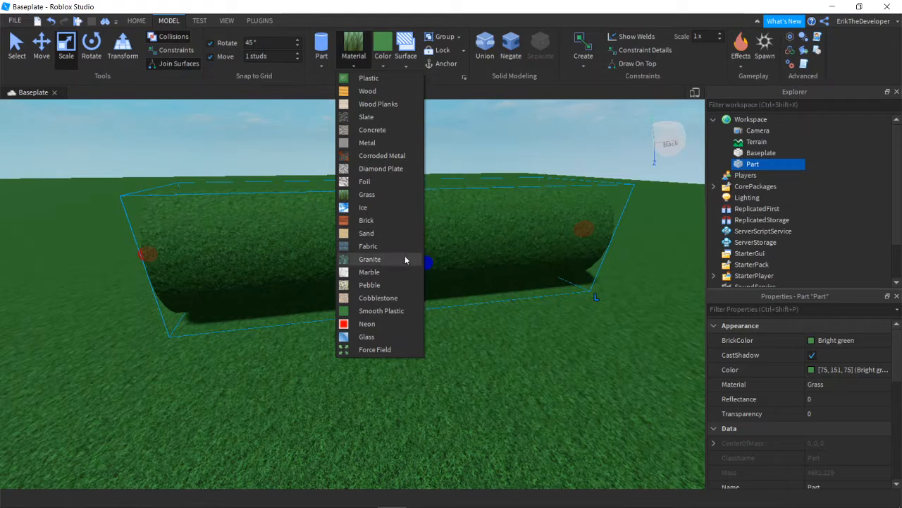
left_click(379, 311)
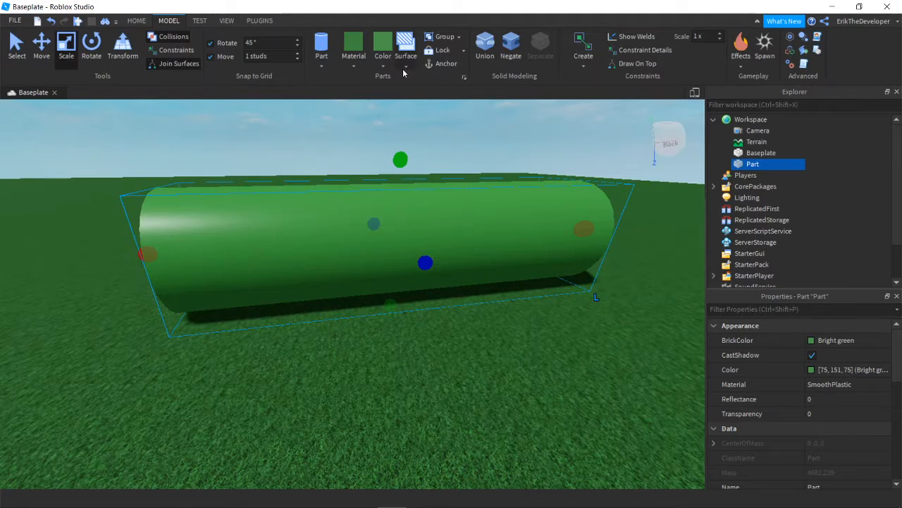
left_click(383, 64)
left_click(408, 270)
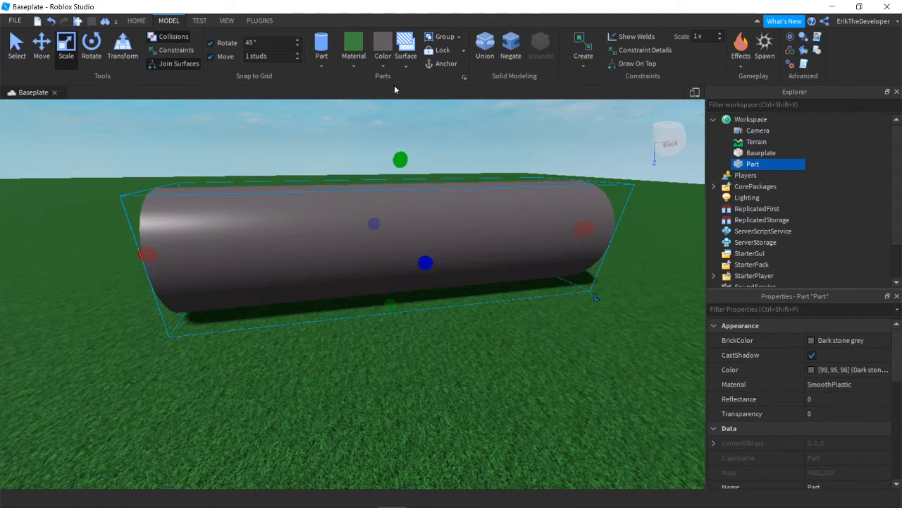
left_click(383, 62)
left_click(423, 270)
Step: Try the Wood material on the cylinder
scroll(331, 317, "up", 3)
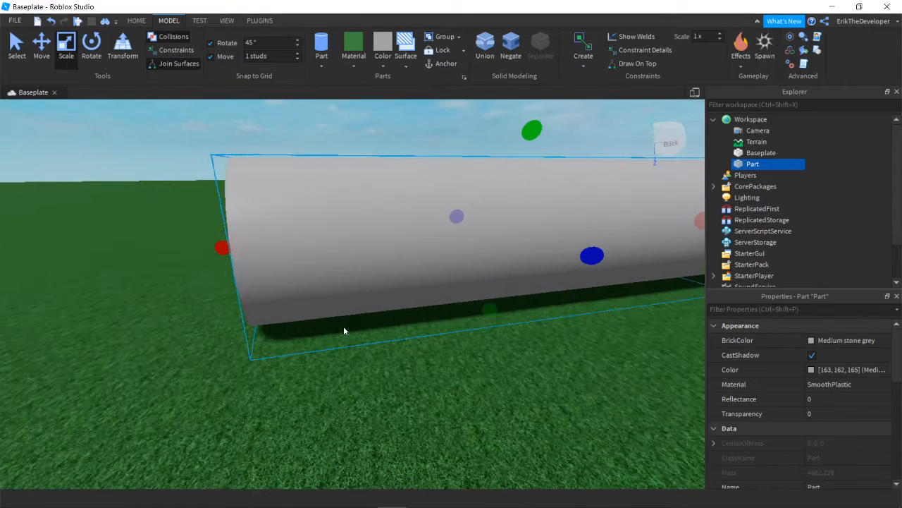
left_click(355, 64)
left_click(368, 90)
left_click(423, 389)
Step: Set the cylinder's material to Plastic and deselect it
left_click(352, 60)
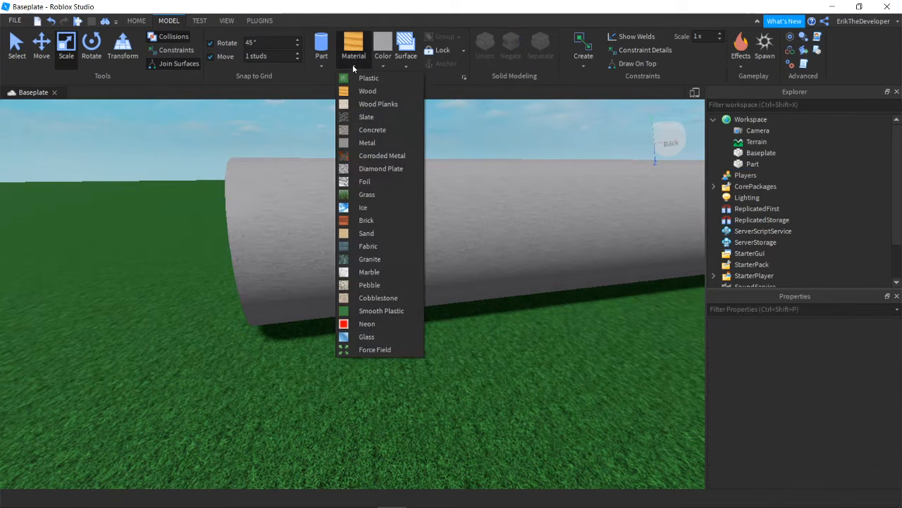
left_click(368, 80)
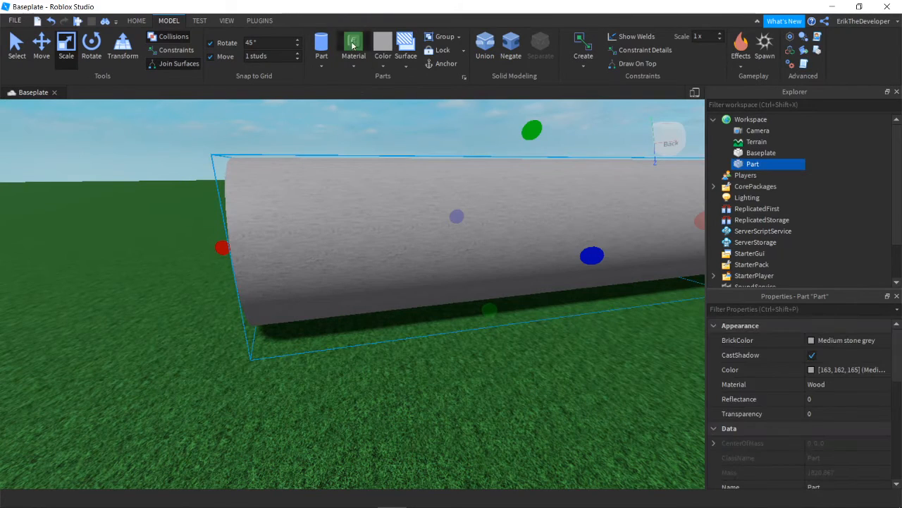
left_click(362, 39)
left_click(311, 360)
Step: Select the cylinder and activate the Transform tool on it, with its full length in view
right_click_drag(312, 363, 316, 390)
scroll(316, 390, "down", 3)
left_click(25, 44)
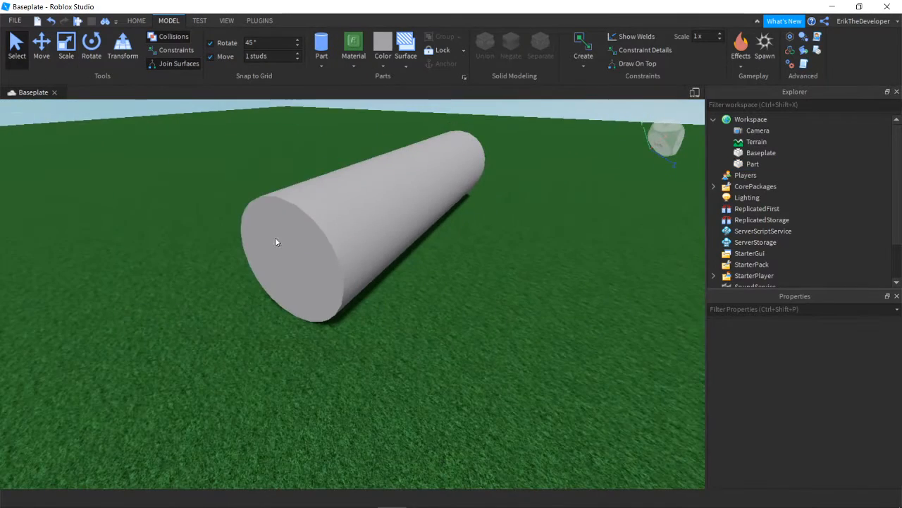
right_click_drag(276, 240, 350, 298)
left_click(300, 227)
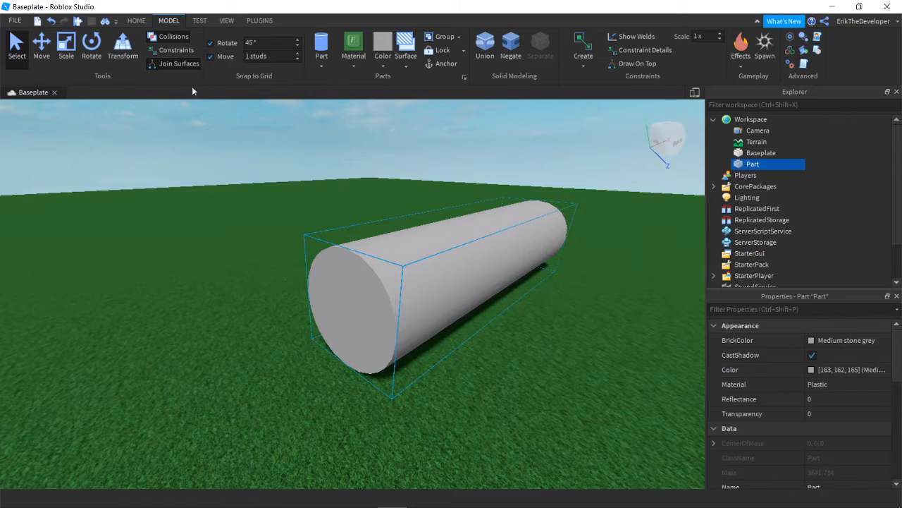
mouse_move(311, 280)
right_mouse_down()
mouse_move(333, 300)
mouse_move(296, 274)
right_mouse_up()
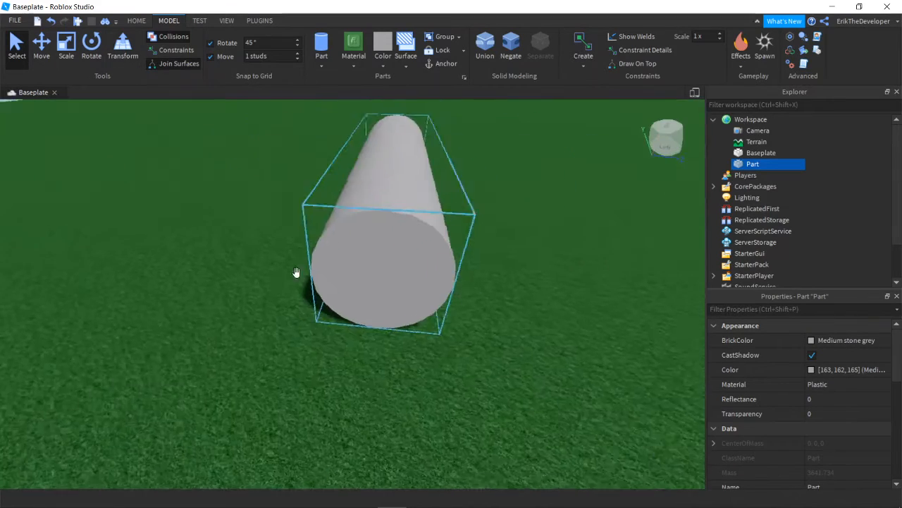
scroll(296, 274, "up", 2)
key("d")
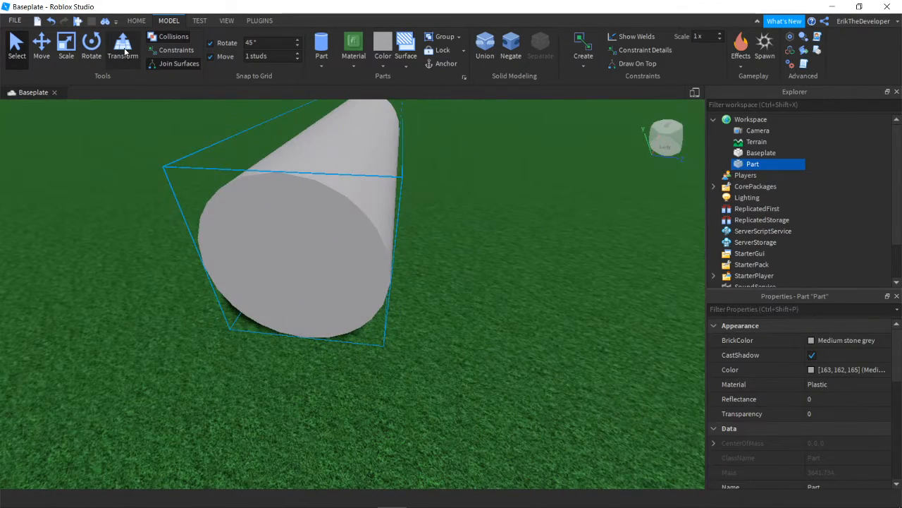
left_click(125, 51)
key("s")
right_click_drag(508, 322, 503, 323)
key("s")
key("d")
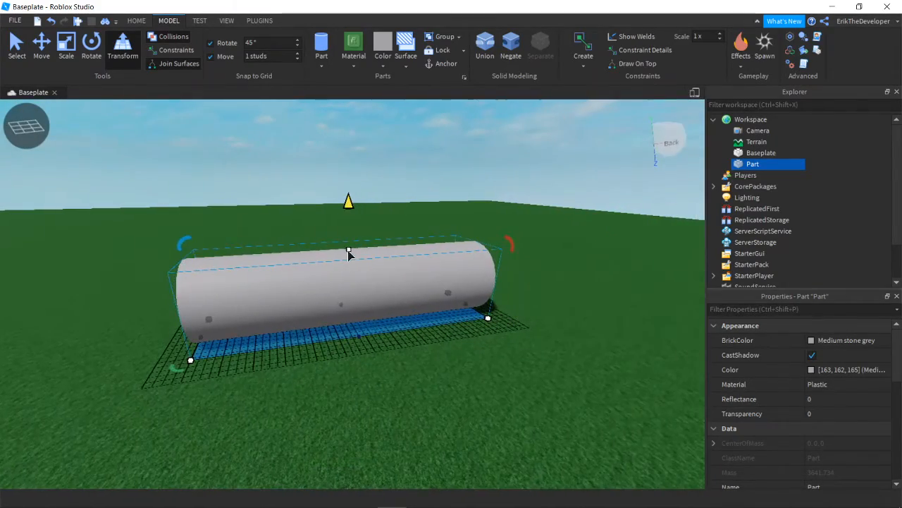
Step: Try stretching the cylinder to about 21 studs tall with the Transform tool and undo the resize
left_click_drag(348, 254, 350, 191)
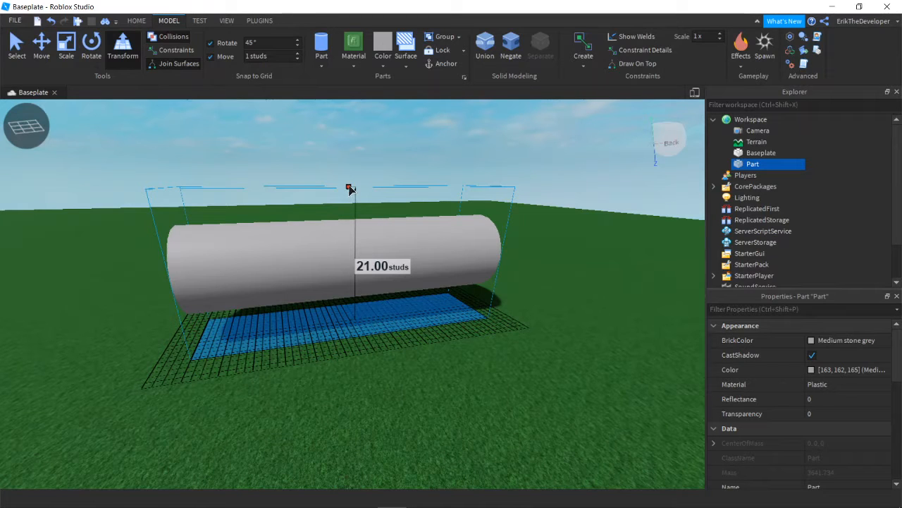
left_click_drag(350, 188, 349, 175)
key("ctrl+z")
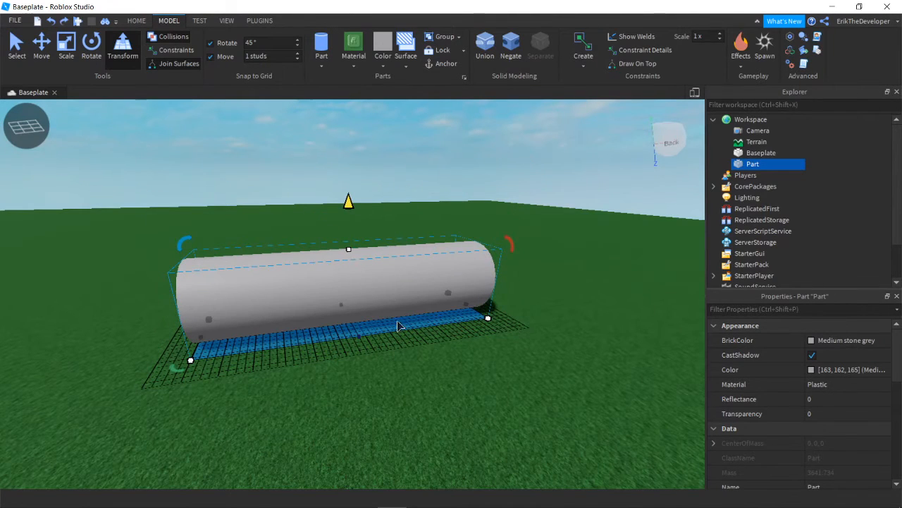
Step: Examine the Transform tool's handles and grid around the cylinder
right_click_drag(399, 325, 401, 326)
key("a")
right_click_drag(407, 380, 373, 361)
key("w")
key("d")
key("s")
key("d")
key("s")
key("w")
key("s")
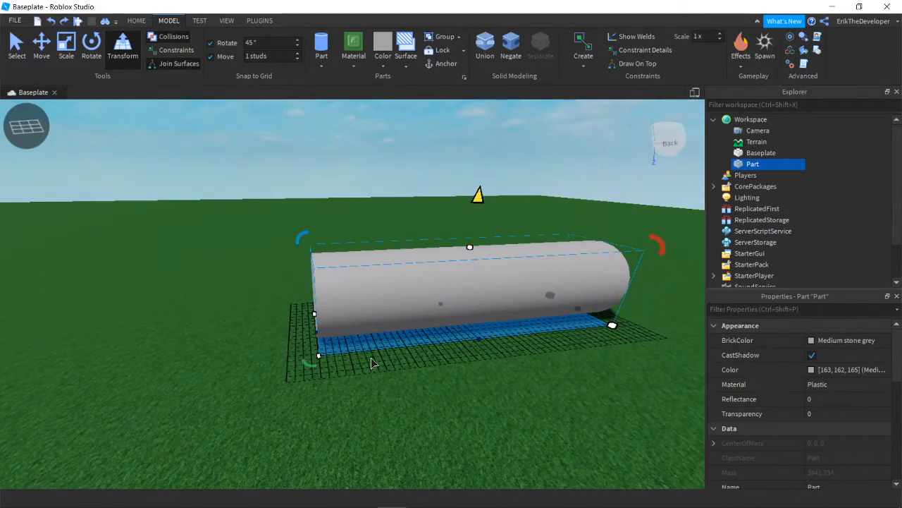
Step: Try rotating the cylinder with the Transform tool's blue rotation handle and turn it back to lying flat
key("w")
right_click_drag(371, 359, 367, 358)
key("s")
key("w")
key("s")
key("d")
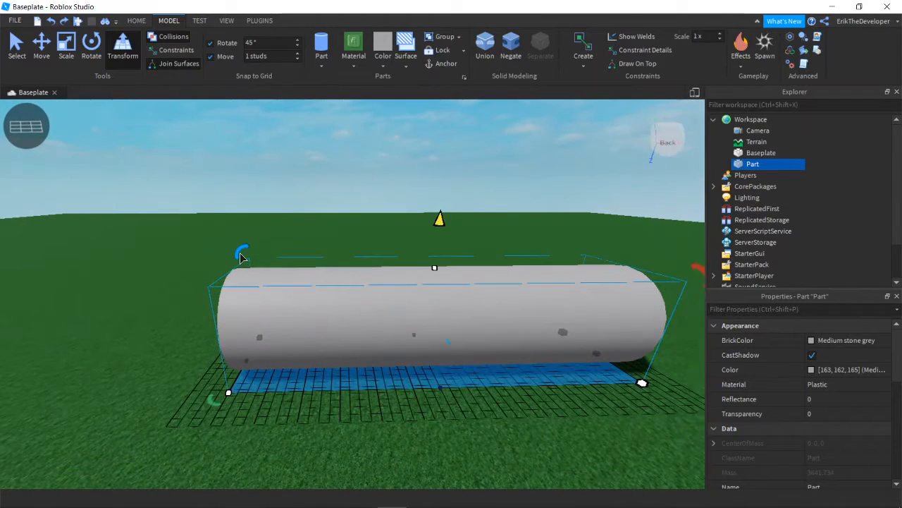
left_click_drag(240, 257, 245, 241)
left_click_drag(265, 208, 243, 238)
Step: Try raising the cylinder off the ground with the Transform tool's vertical handle
key("s")
key("w")
right_click_drag(306, 336, 325, 331)
scroll(325, 331, "down", 2)
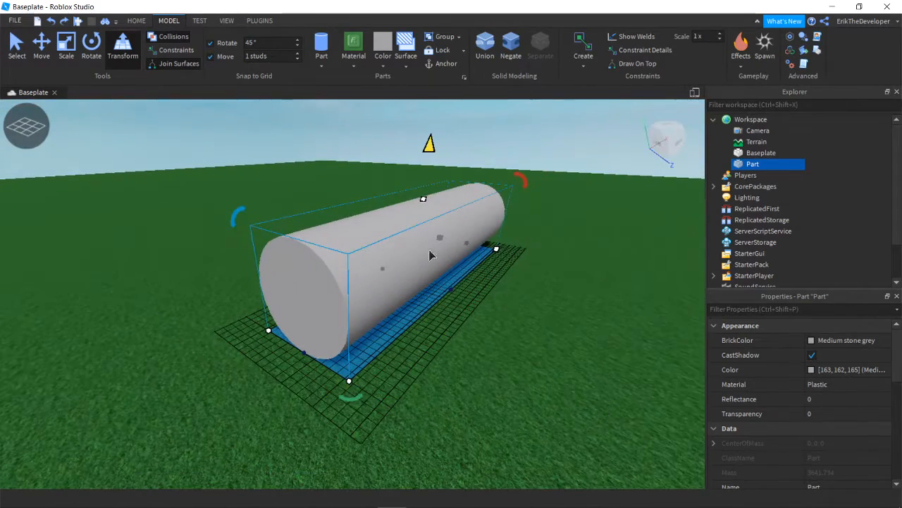
left_click_drag(431, 150, 434, 99)
key("s")
right_click_drag(424, 312, 423, 315)
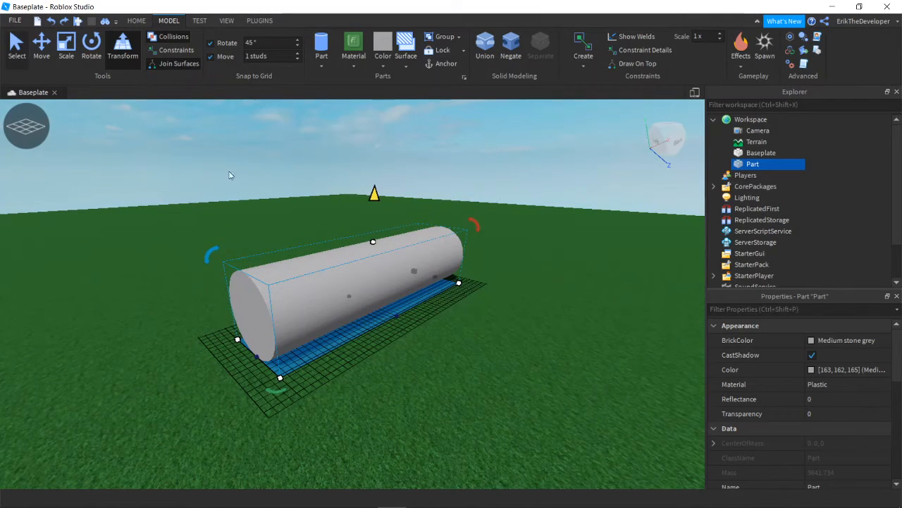
Step: Leave the Transform tool and switch to the Select tool, keeping the cylinder selected
key("a")
right_click_drag(229, 175, 231, 175)
left_click(17, 46)
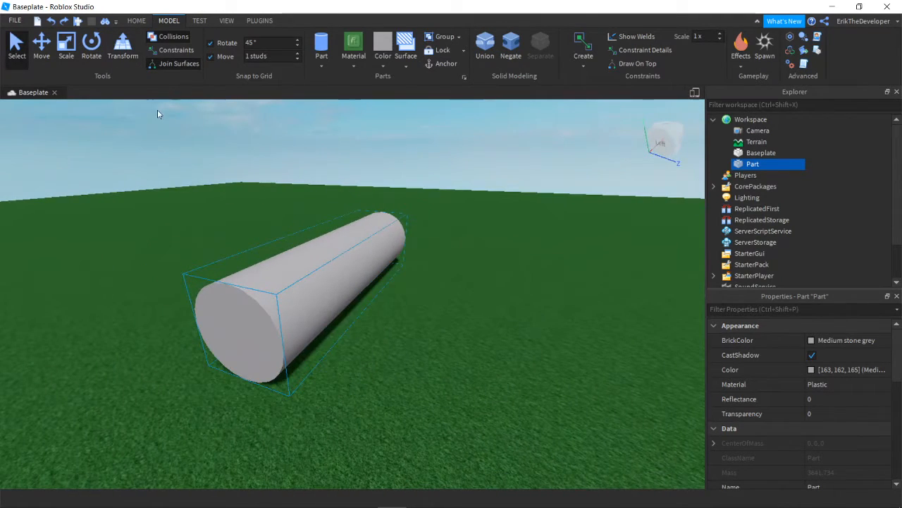
left_click(136, 20)
Step: Rename the cylinder part in the Workspace as Tunnel
right_click_drag(381, 372, 391, 388)
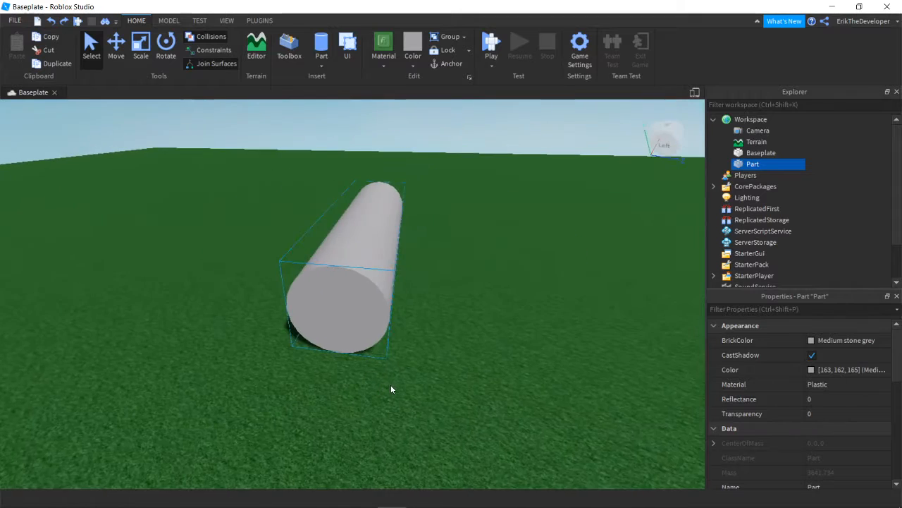
key("w")
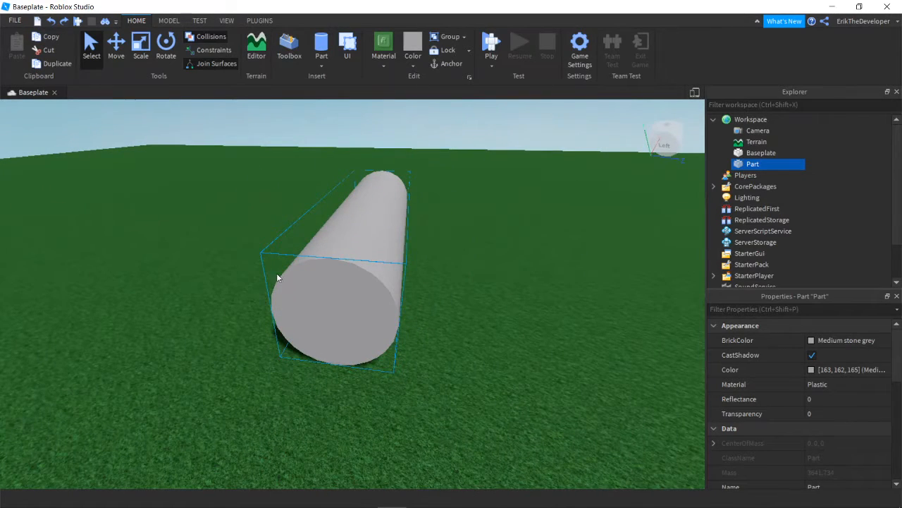
scroll(323, 318, "up", 2)
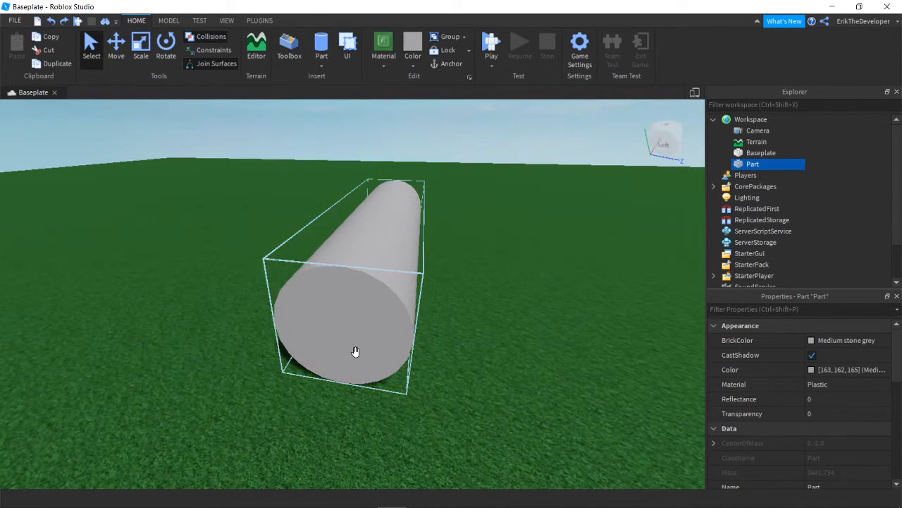
right_click_drag(407, 352, 315, 333)
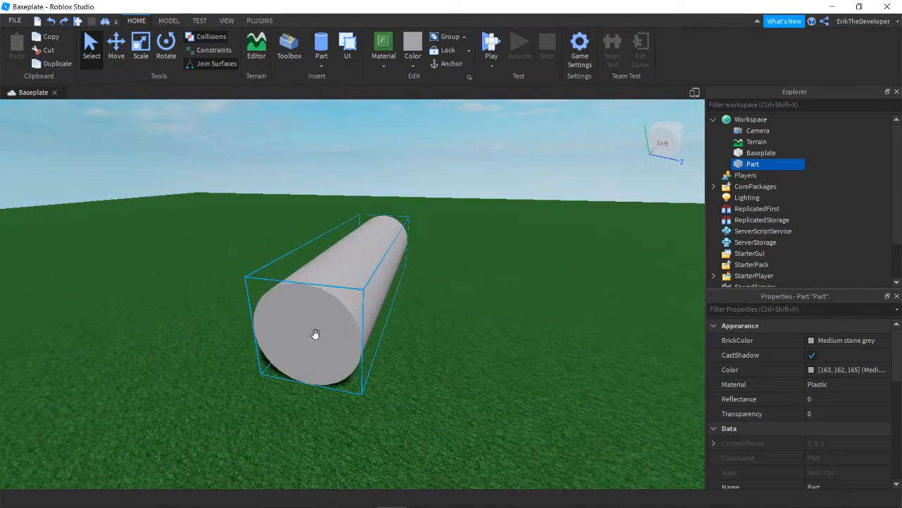
right_click(753, 164)
left_click(801, 76)
type("Tunnel")
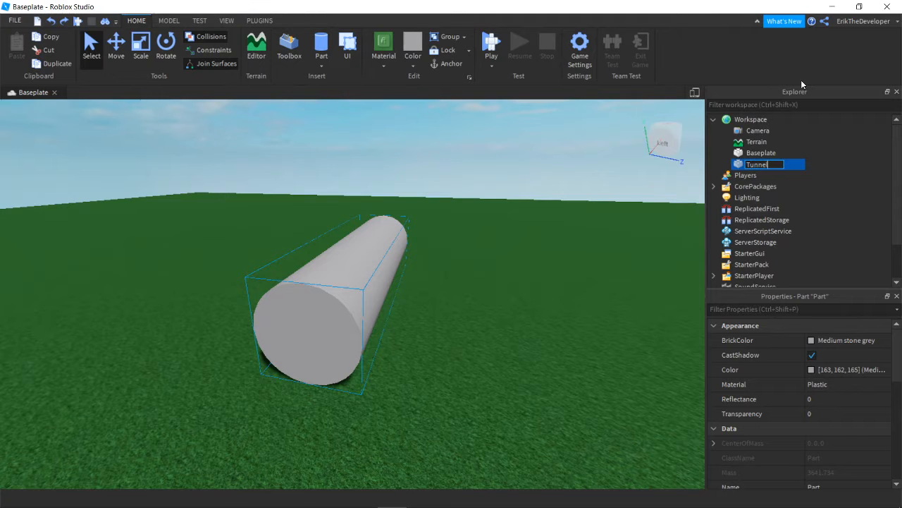
key("Return")
Step: Duplicate Tunnel and move the copy sideways and down so it rests on the ground beside the original
key("ctrl+d")
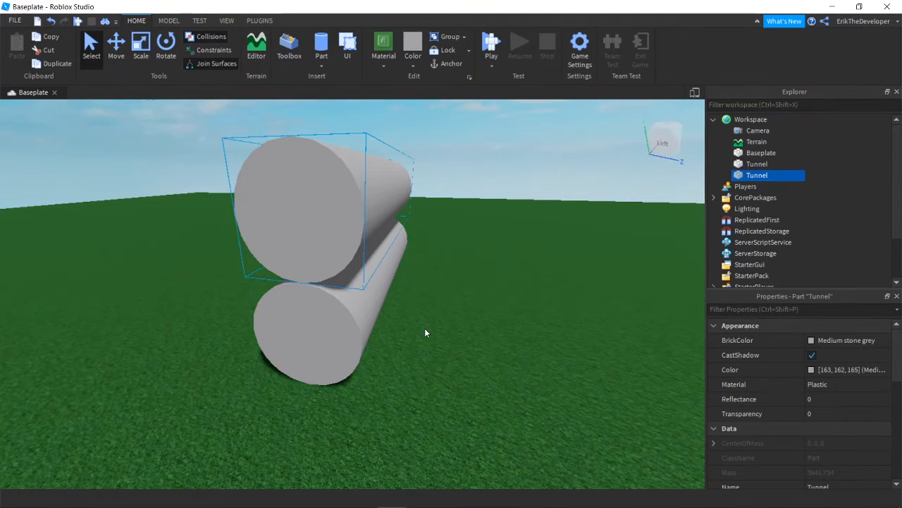
key("d")
right_click_drag(427, 339, 407, 289)
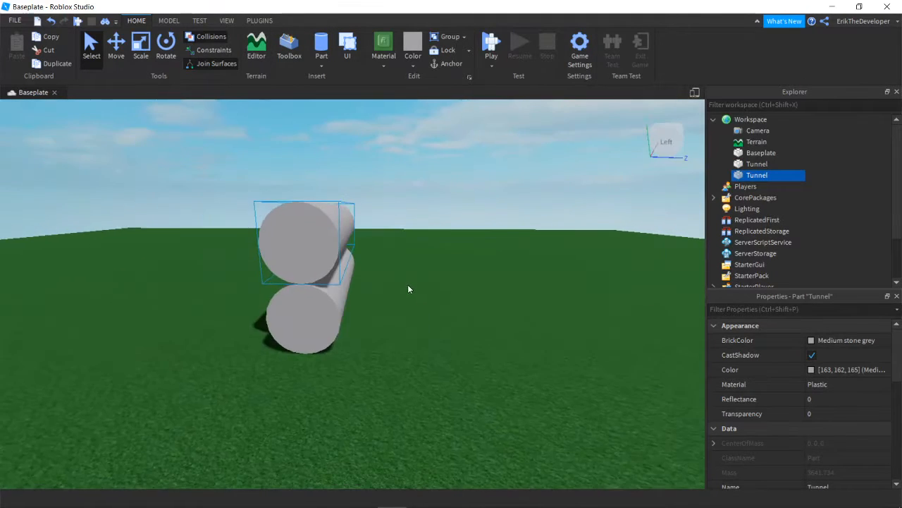
left_click(125, 56)
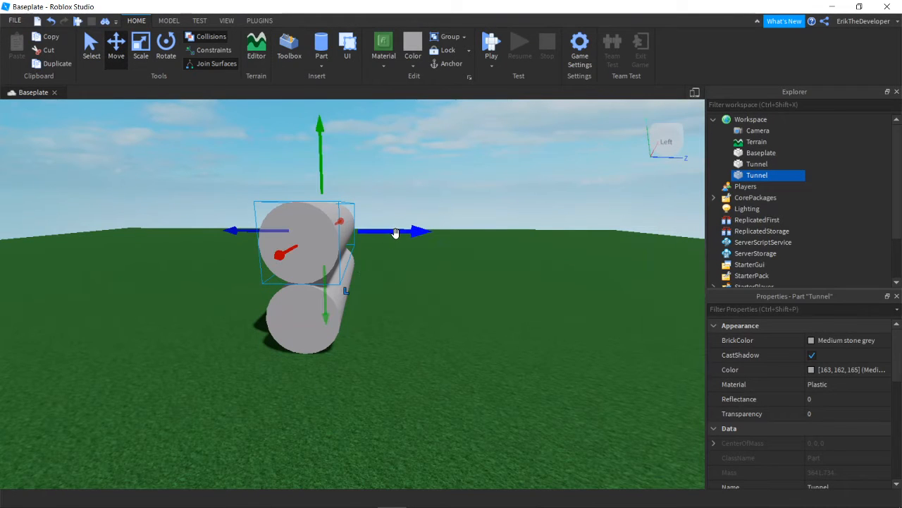
left_click_drag(395, 232, 456, 250)
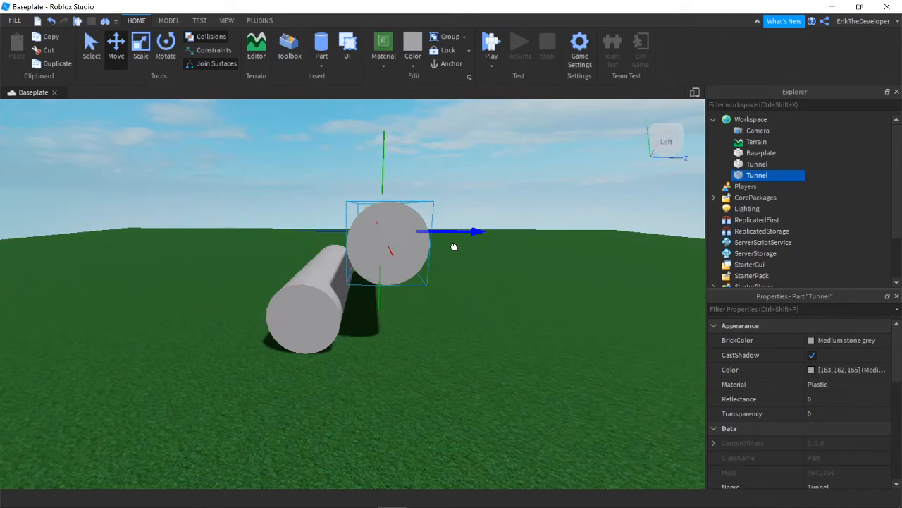
left_click_drag(397, 168, 395, 248)
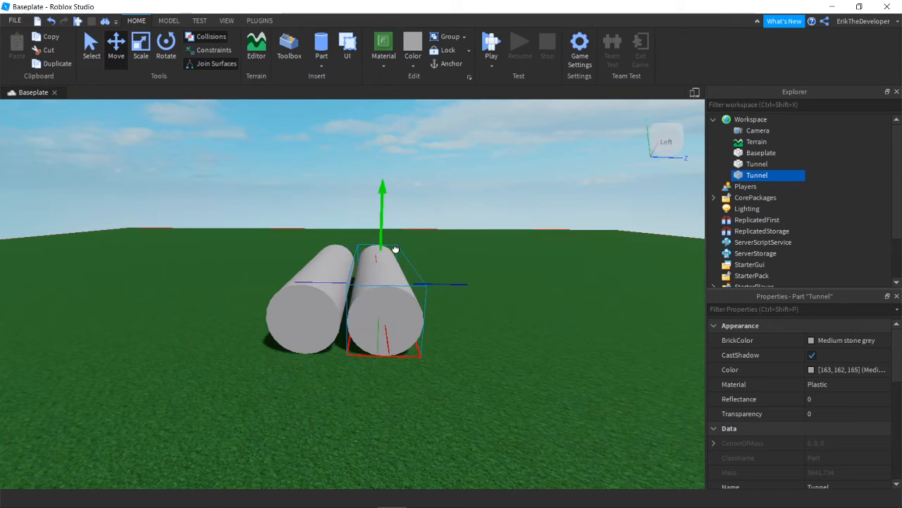
Step: Rename the duplicated cylinder as SecondTunnel
right_click(757, 177)
left_click(780, 73)
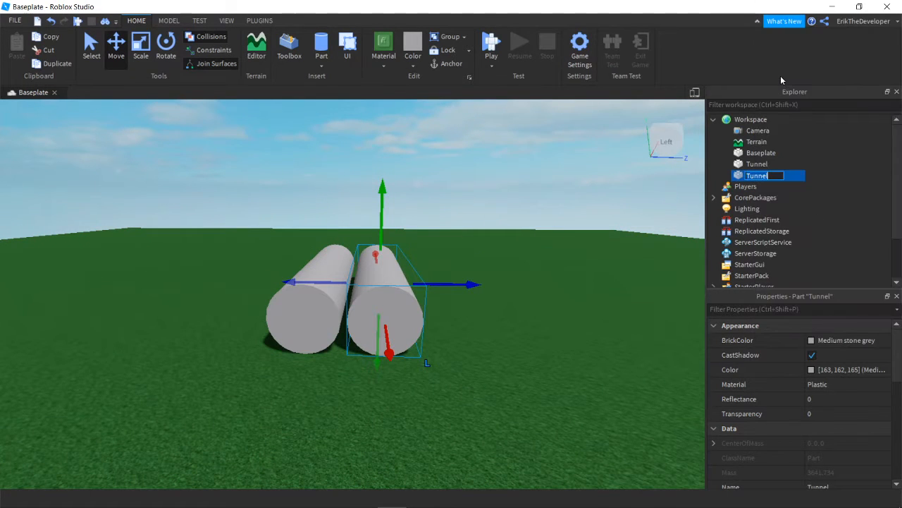
type("SecondTunnel")
key("Return")
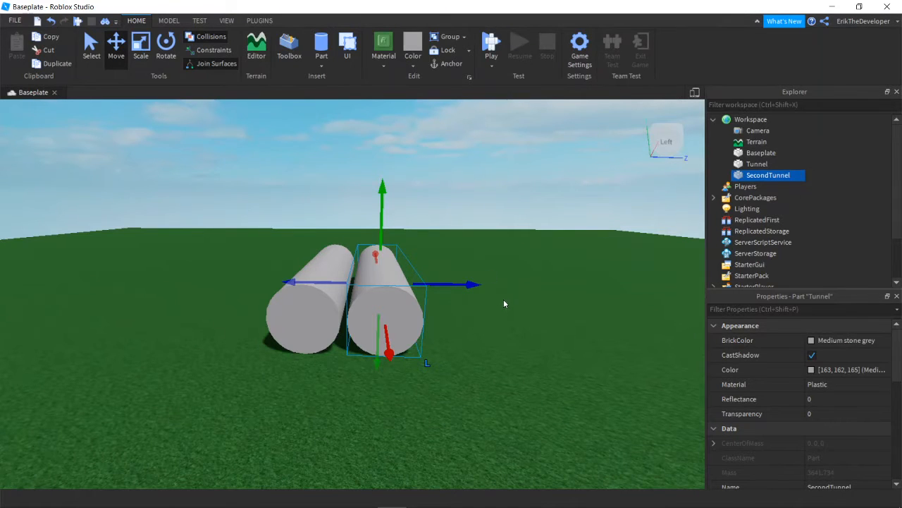
Step: Try moving SecondTunnel against the first cylinder with Collisions on, and delete SecondTunnel
scroll(504, 304, "up", 3)
scroll(504, 303, "up", 2)
left_click_drag(483, 225, 400, 231)
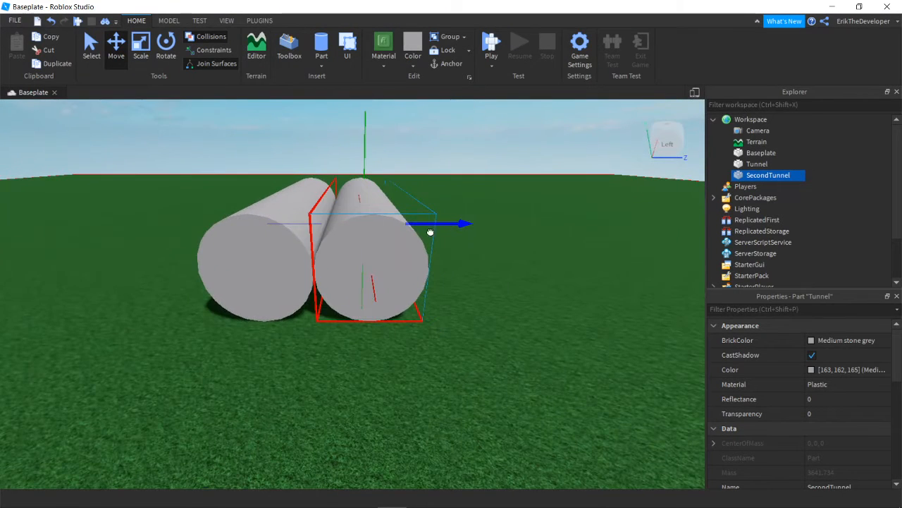
left_click_drag(472, 230, 432, 226)
key("a")
key("w")
key("s")
key("Delete")
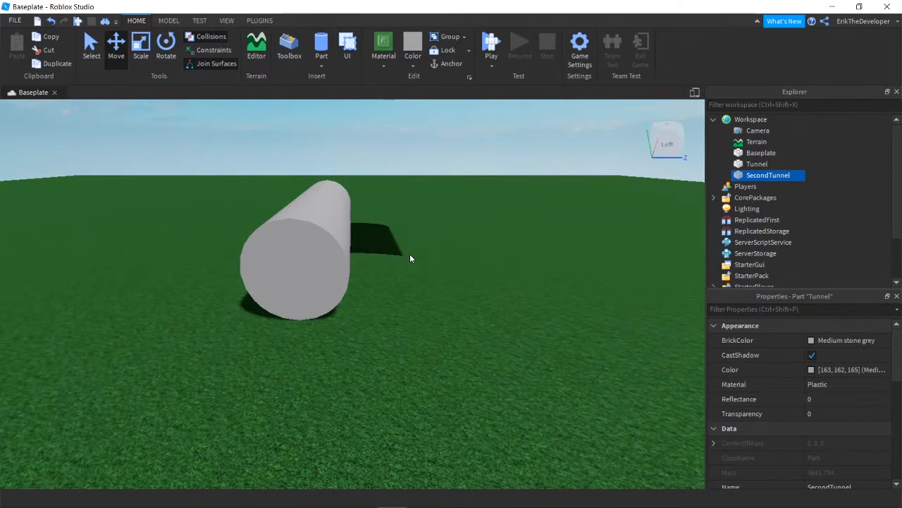
Step: Duplicate Tunnel again with Collisions on, view the stacked copy, and delete that copy
left_click(329, 248)
key("ctrl+d")
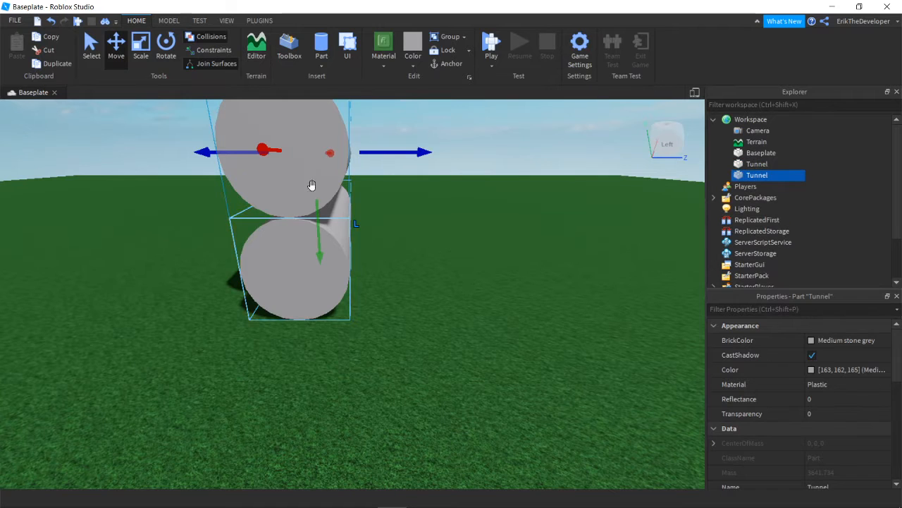
key("d")
right_click_drag(318, 332, 385, 303)
key("s")
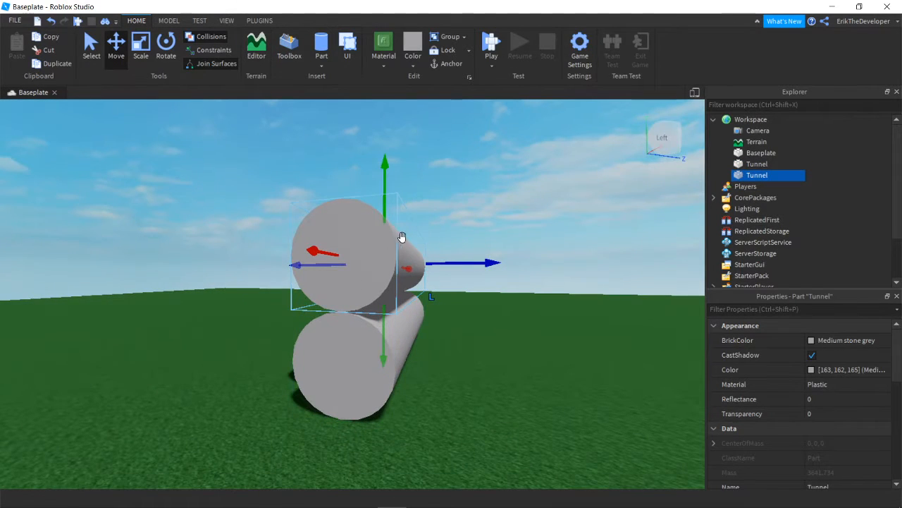
key("Delete")
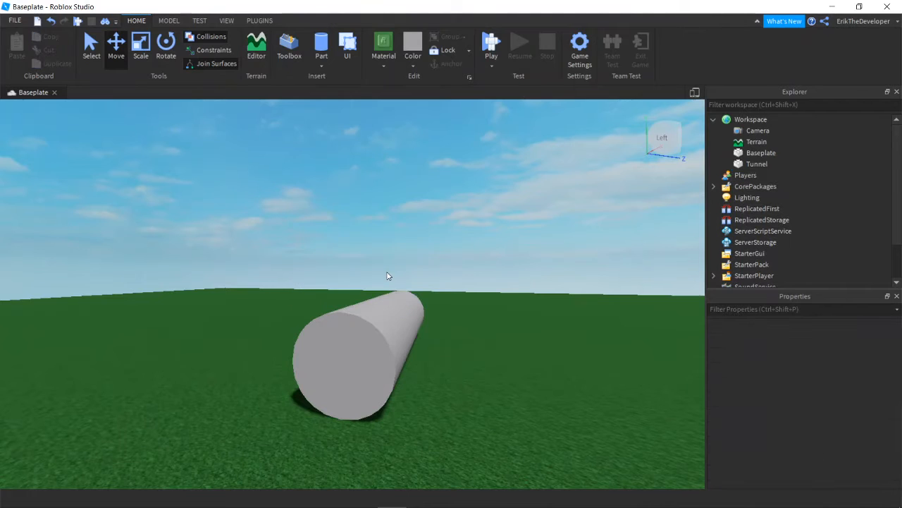
Step: Select the Tunnel cylinder and turn off Collisions
right_click_drag(390, 383, 392, 387)
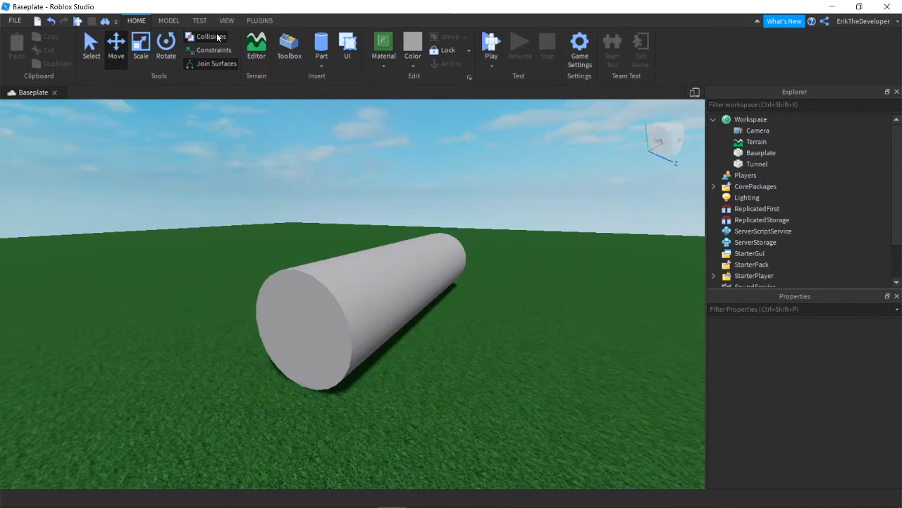
left_click(341, 333)
right_click_drag(341, 332, 337, 331)
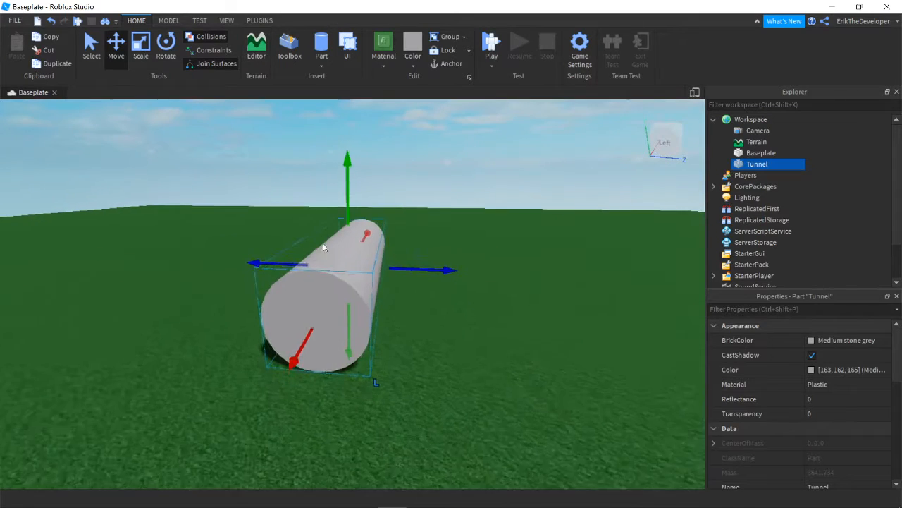
right_click_drag(325, 248, 325, 249)
scroll(325, 250, "up", 3)
scroll(382, 283, "down", 1)
scroll(382, 283, "down", 2)
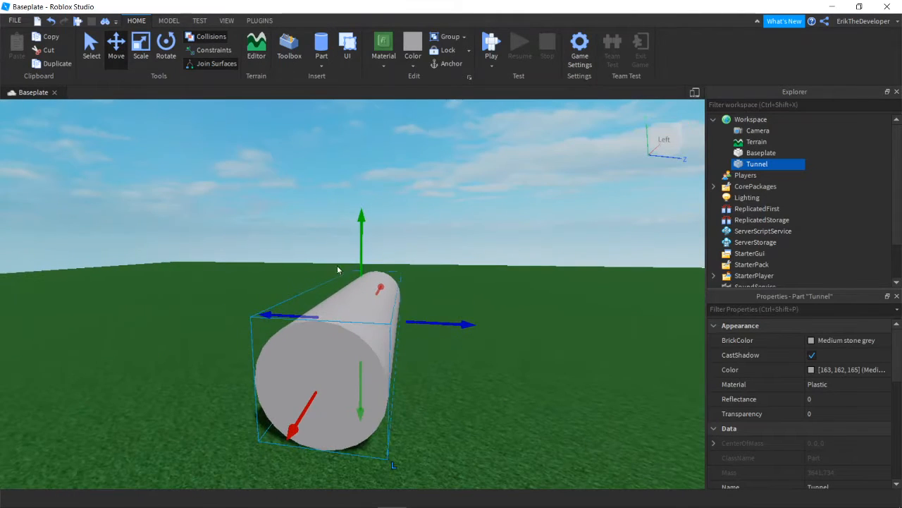
right_click_drag(412, 322, 411, 323)
key("s")
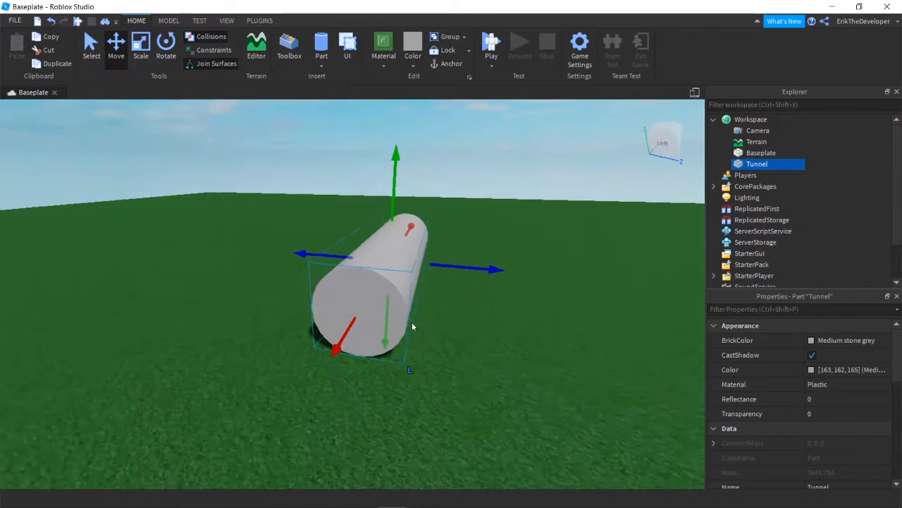
key("d")
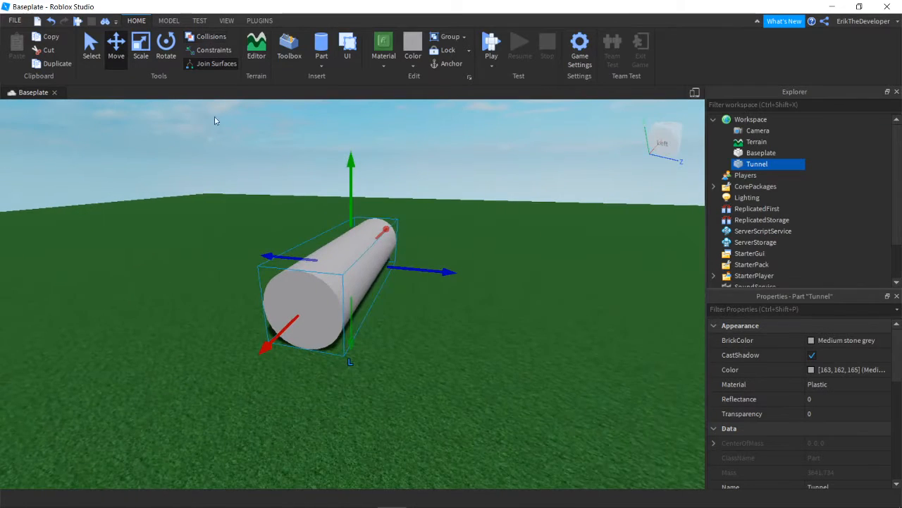
Step: Duplicate Tunnel in place with Collisions off and rename the copy as SecondTunnel
right_click_drag(280, 346, 281, 347)
key("a")
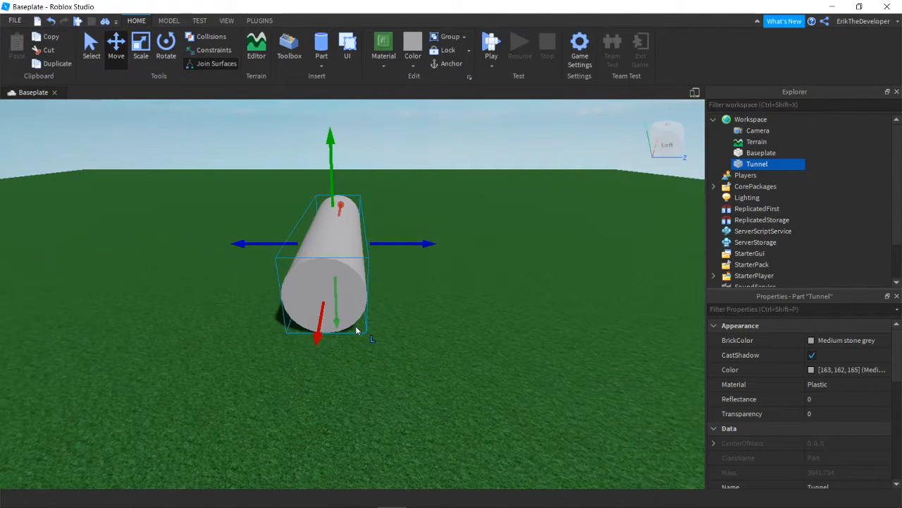
key("ctrl+d")
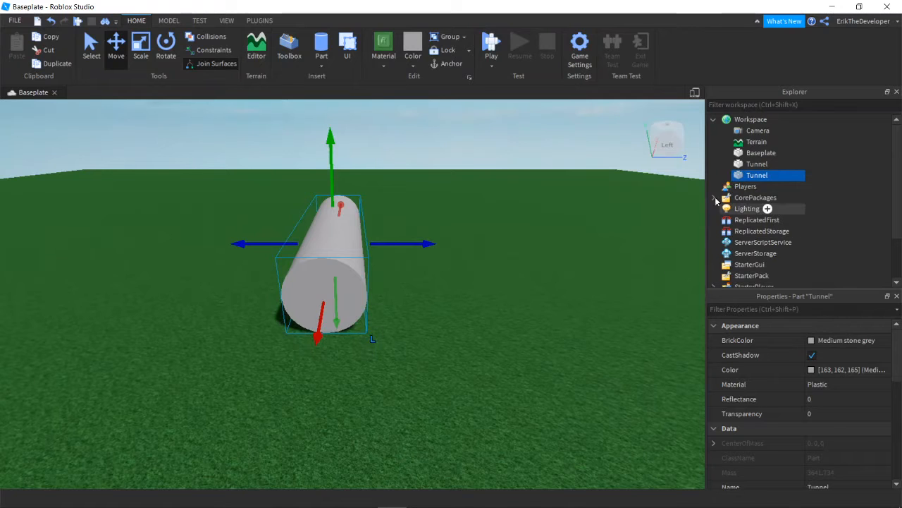
right_click(759, 178)
left_click(784, 76)
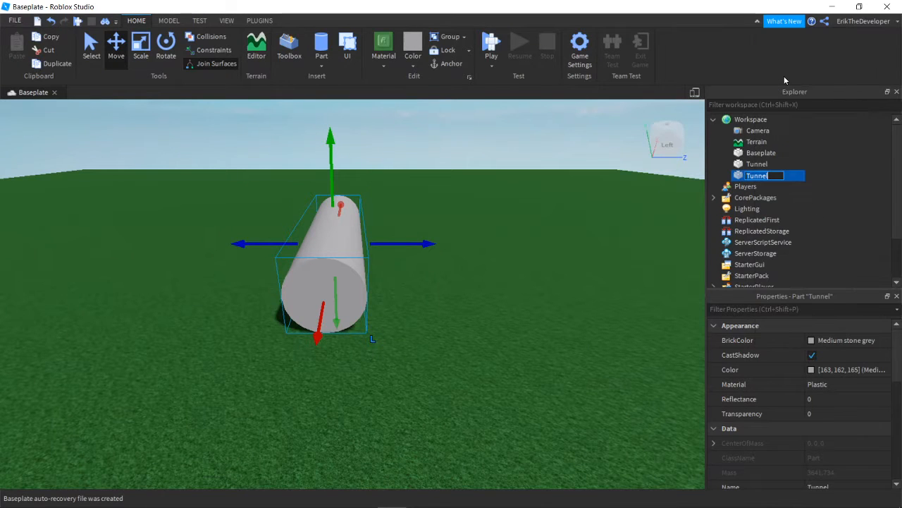
type("SecondTunn")
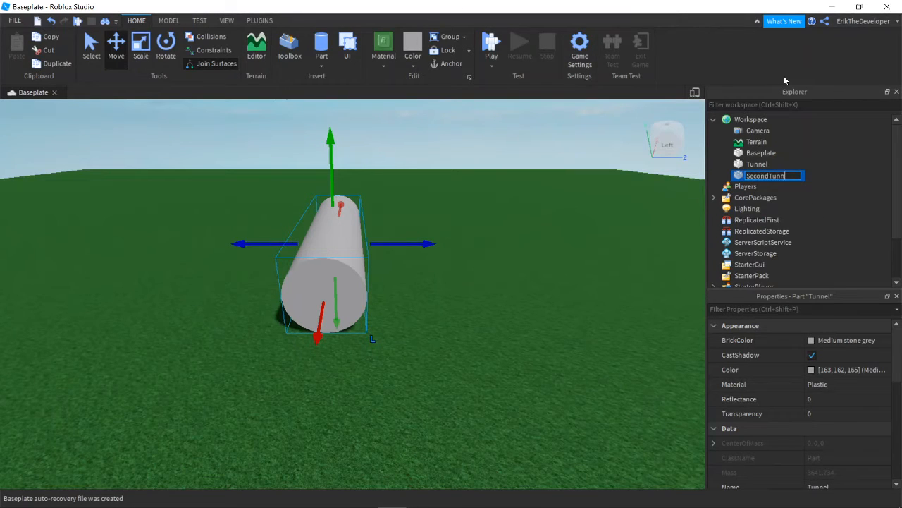
type("el")
key("Return")
Step: Move SecondTunnel sideways along the blue axis so it lies directly beside Tunnel on the ground
right_click_drag(506, 392, 422, 273)
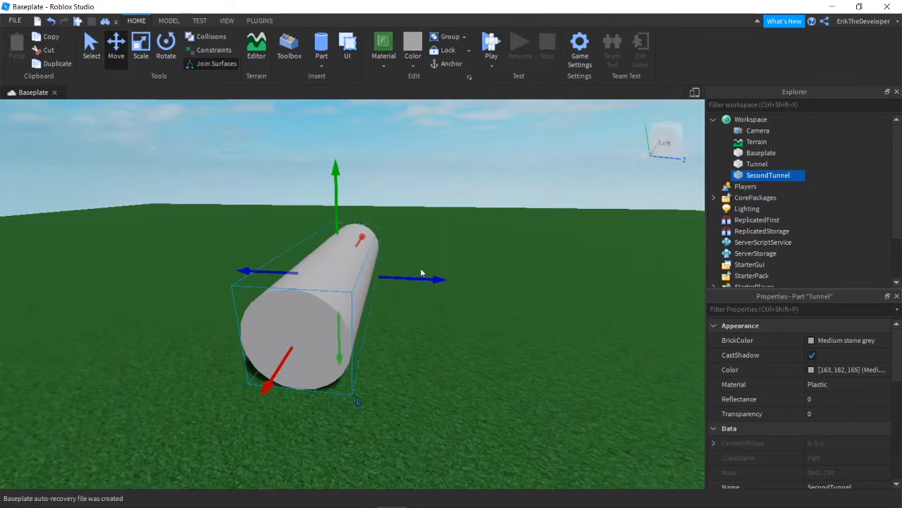
key("w")
key("d")
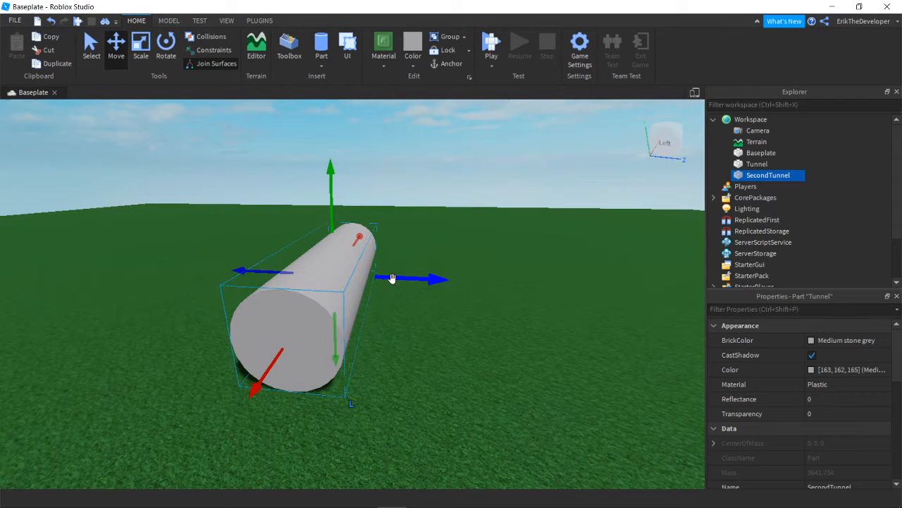
left_click_drag(392, 277, 466, 277)
right_click_drag(493, 421, 483, 409)
key("s")
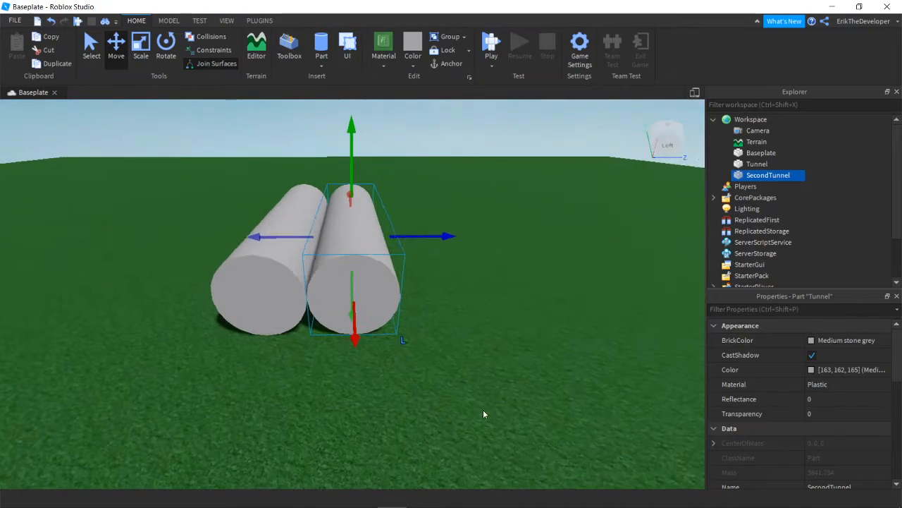
key("a")
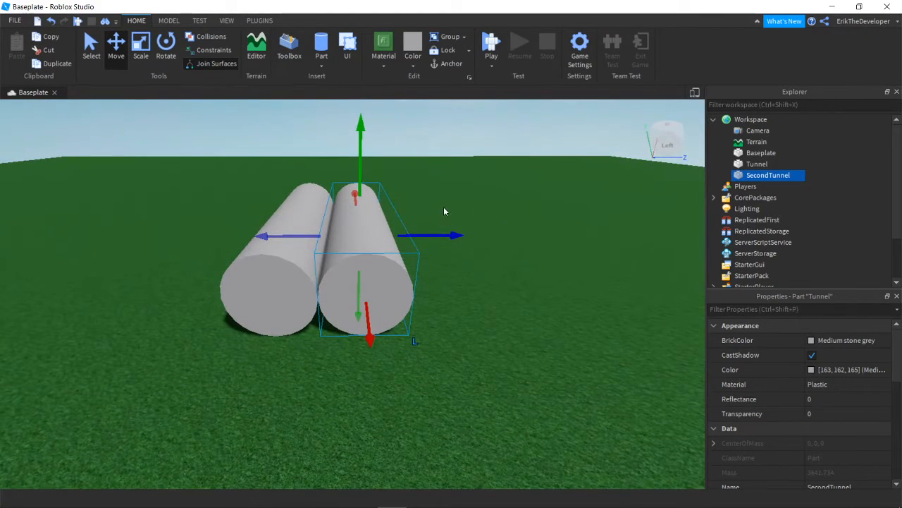
key("w")
right_click_drag(381, 318, 381, 318)
key("s")
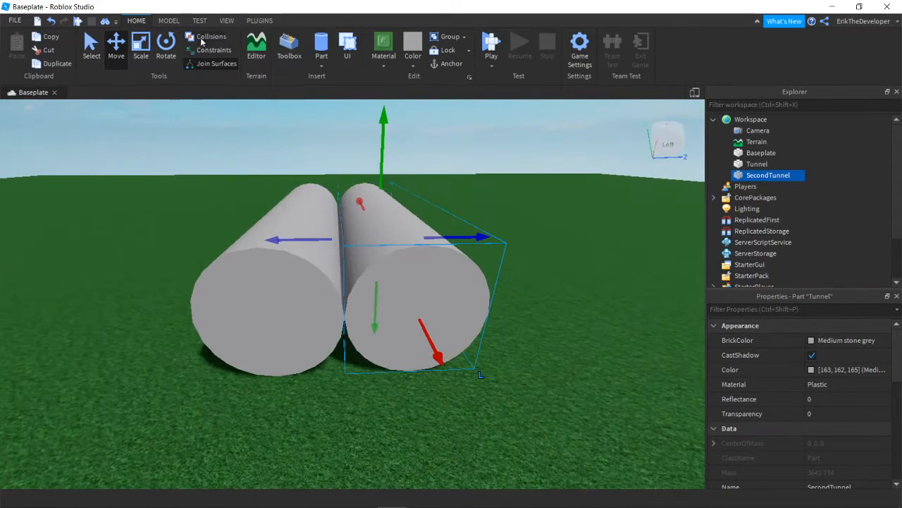
Step: Move SecondTunnel along the blue axis into Tunnel until the two cylinders overlap completely
left_click_drag(478, 240, 442, 238)
key("w")
right_click_drag(484, 340, 484, 340)
scroll(464, 282, "up", 4)
scroll(447, 280, "down", 4)
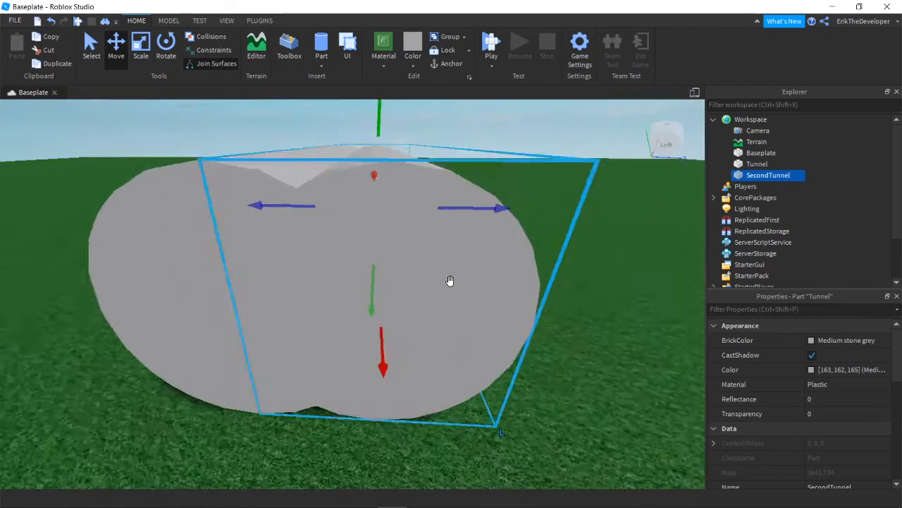
scroll(487, 338, "up", 6)
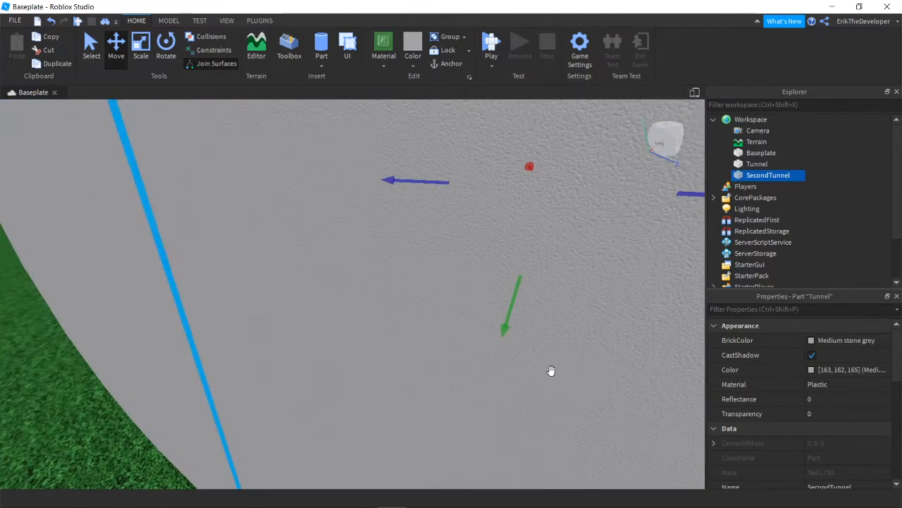
scroll(551, 370, "down", 8)
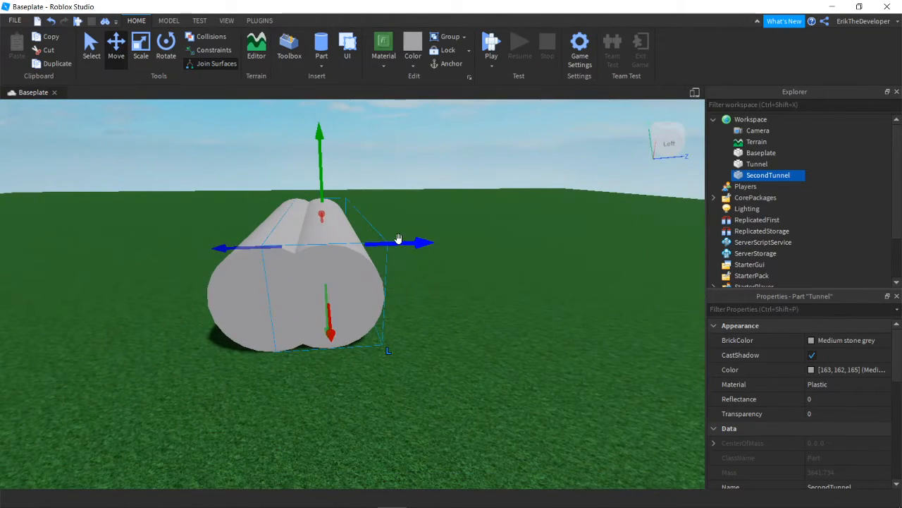
mouse_move(399, 238)
left_mouse_down()
mouse_move(437, 253)
mouse_move(450, 242)
mouse_move(367, 250)
mouse_move(386, 242)
left_mouse_up()
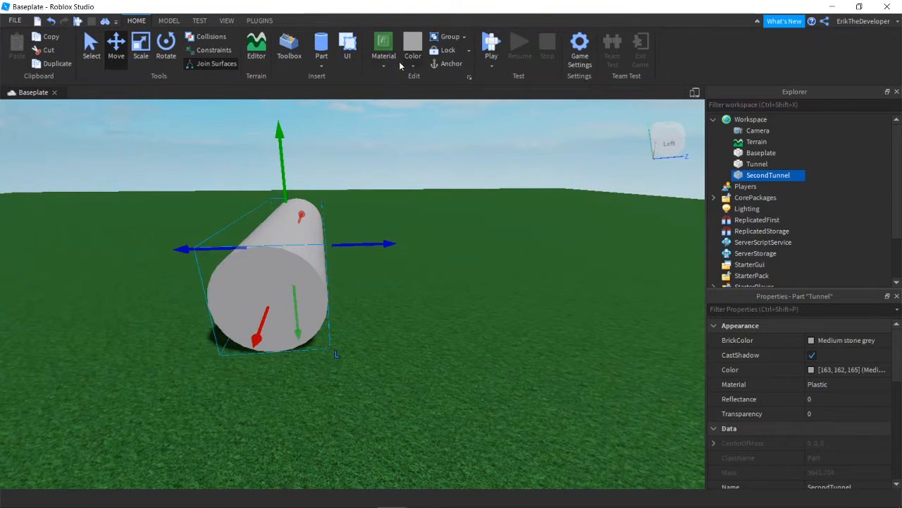
Step: Color the SecondTunnel cylinder Pastel Blue
left_click(414, 66)
left_click(520, 155)
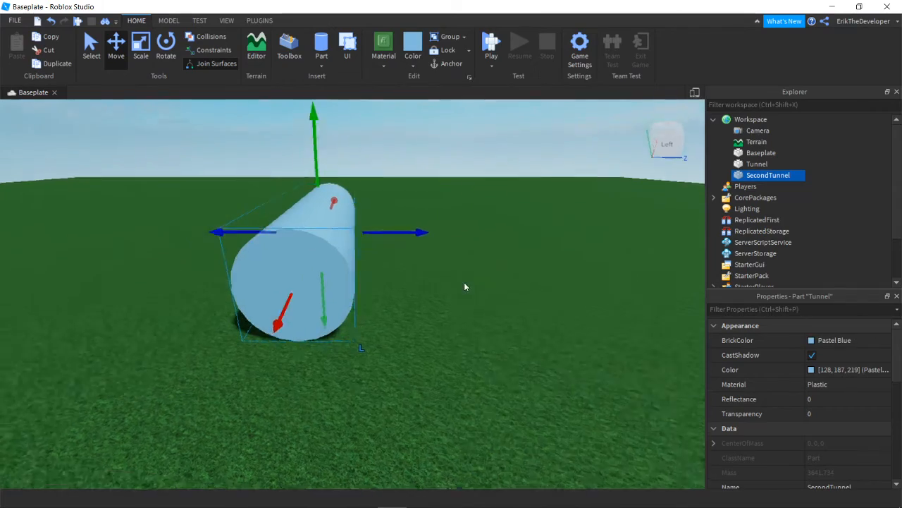
scroll(464, 282, "up", 5)
scroll(463, 282, "down", 3)
Step: Change the color of SecondTunnel to Really red
left_click(414, 65)
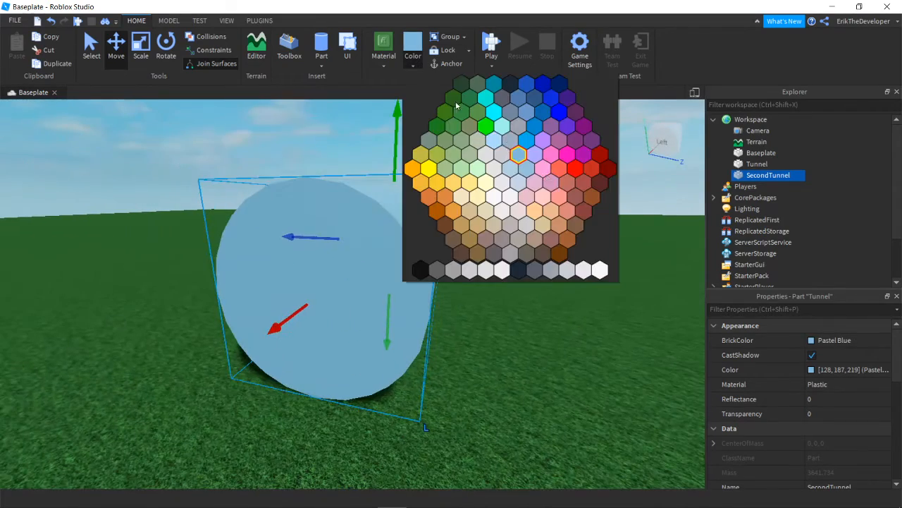
left_click(575, 170)
right_click_drag(543, 222, 533, 222)
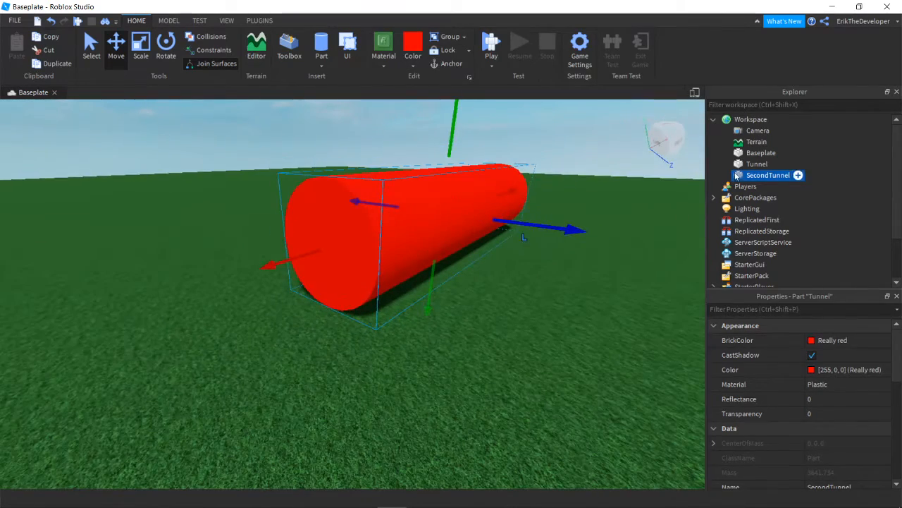
Step: Select Tunnel, color it Electric blue, and clear the selection
left_click(752, 164)
left_click(413, 64)
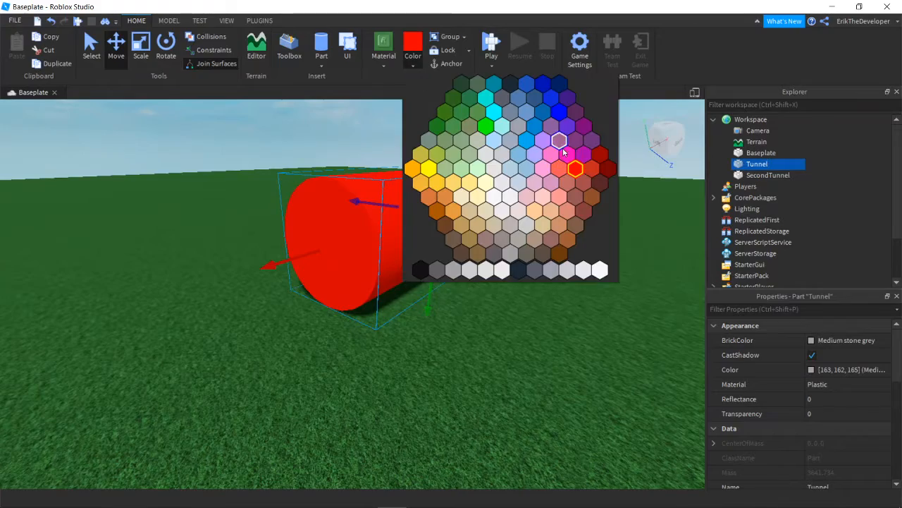
left_click(535, 127)
right_click_drag(483, 241, 492, 267)
left_click(504, 309)
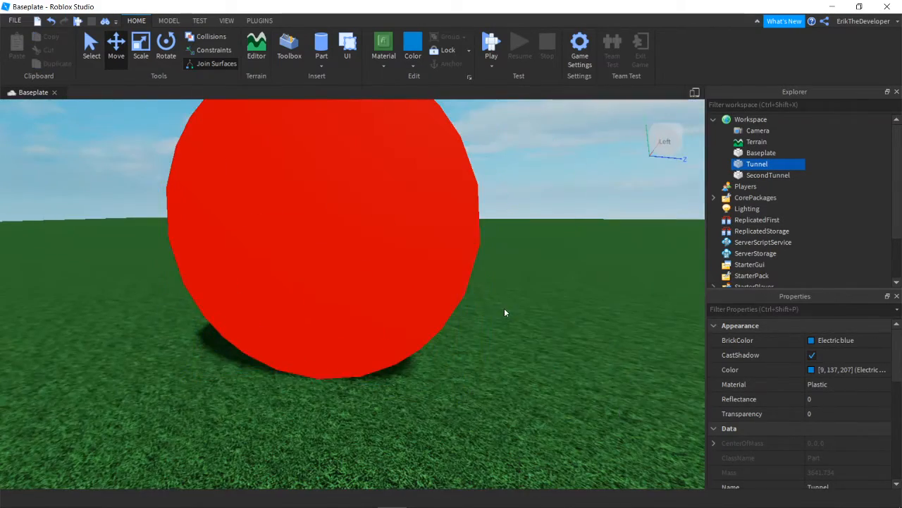
Step: Select Tunnel and examine from several angles how its surface and SecondTunnel's overlap in the same space
right_click_drag(362, 272, 371, 292)
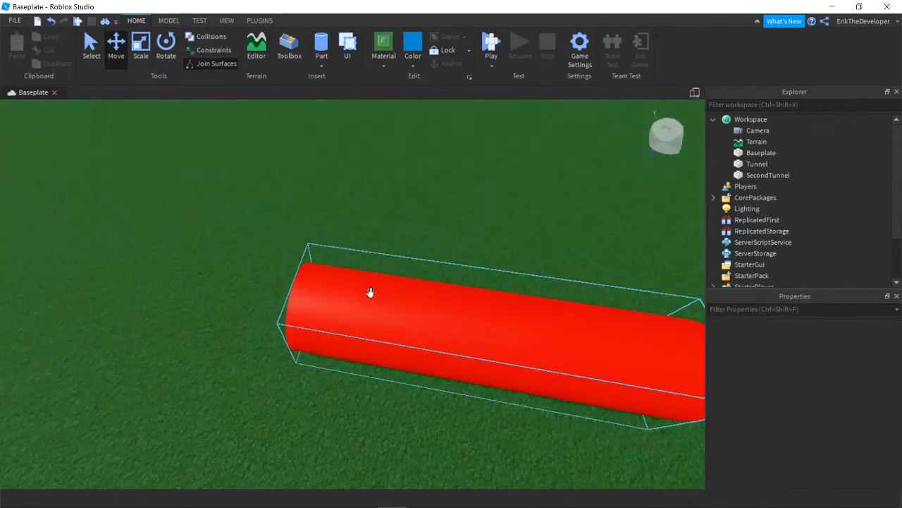
left_click(334, 298)
mouse_move(250, 299)
left_mouse_down()
mouse_move(328, 318)
mouse_move(254, 306)
left_mouse_up()
right_click_drag(250, 307, 254, 307)
key("w")
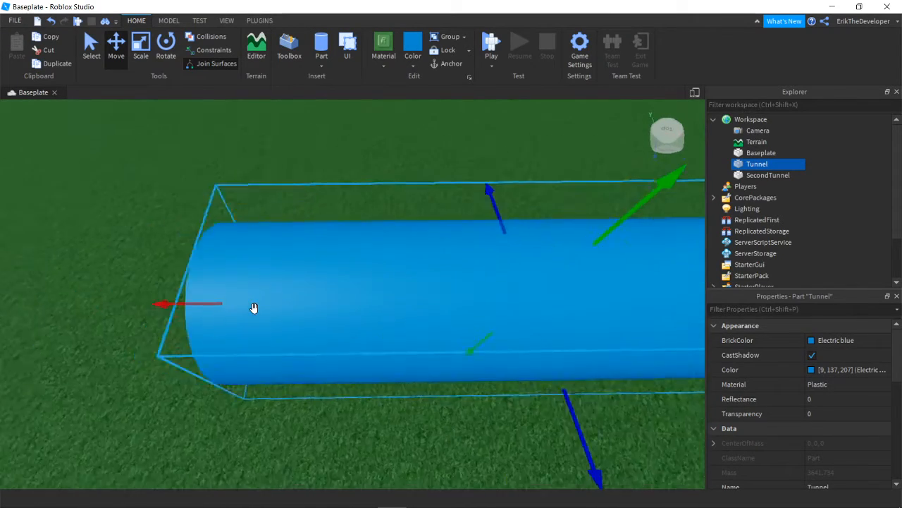
key("s")
key("a")
left_click_drag(260, 301, 228, 302)
right_click_drag(228, 302, 239, 295)
key("s")
Step: Delete Tunnel to expose SecondTunnel, and undo the deletion
key("Delete")
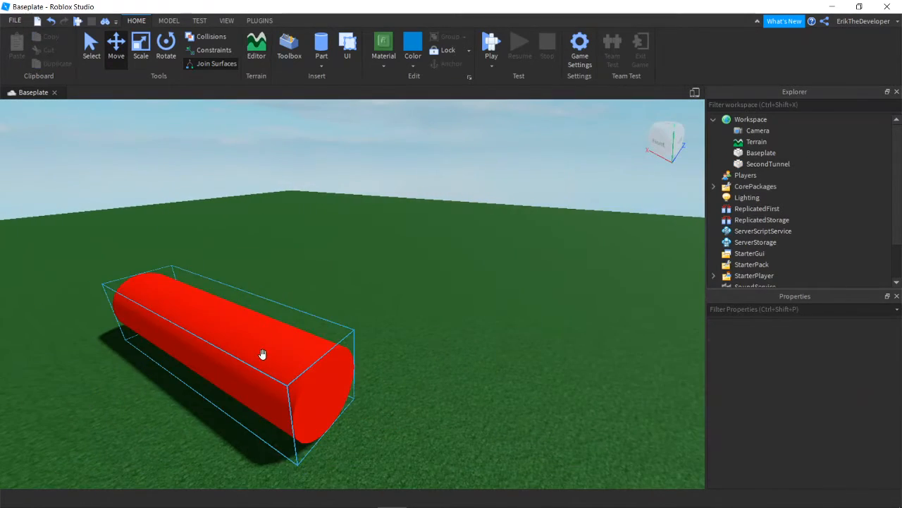
right_click_drag(262, 354, 314, 351)
key("ctrl+z")
key("d")
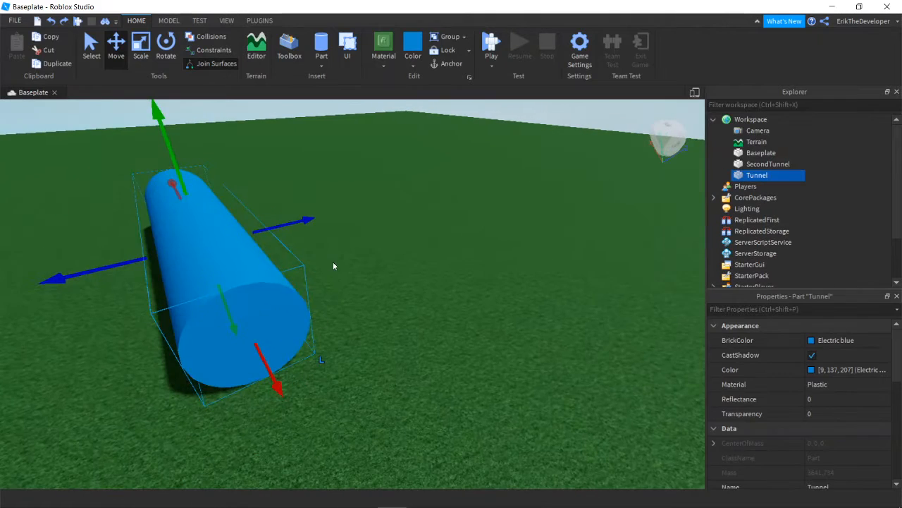
Step: Color the Tunnel cylinder grey
right_click_drag(334, 263, 331, 266)
left_click(413, 64)
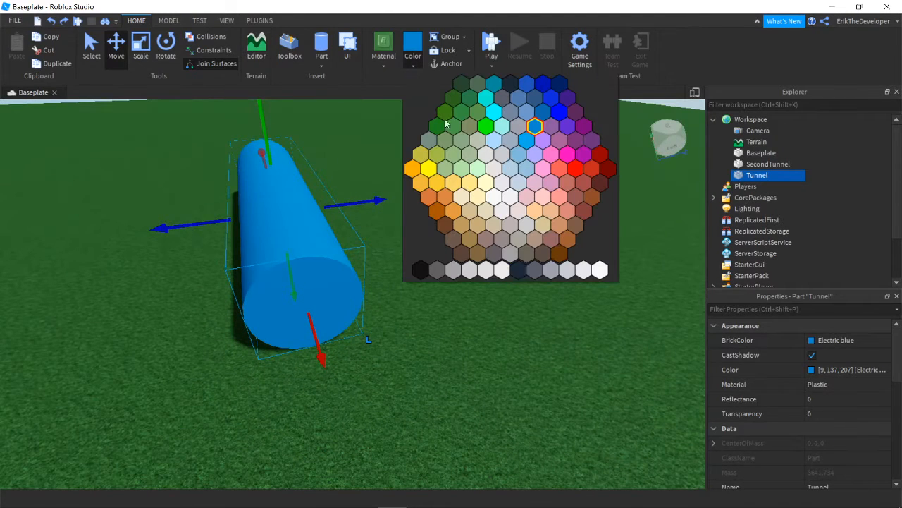
left_click(454, 268)
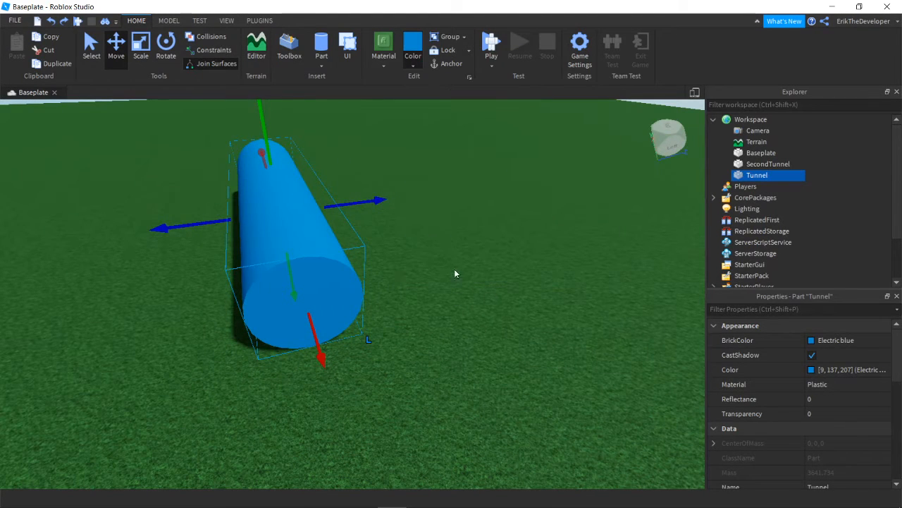
Step: Move SecondTunnel along the blue axis until it is clear of Tunnel, and color it Medium stone grey
left_click(750, 167)
left_click(411, 65)
left_click(414, 42)
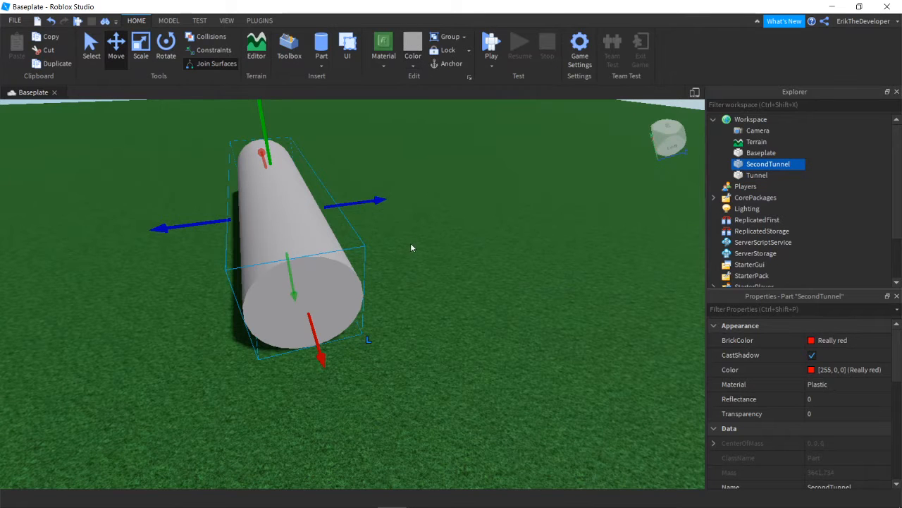
left_click_drag(367, 209, 451, 188)
left_click(416, 44)
scroll(371, 351, "up", 5)
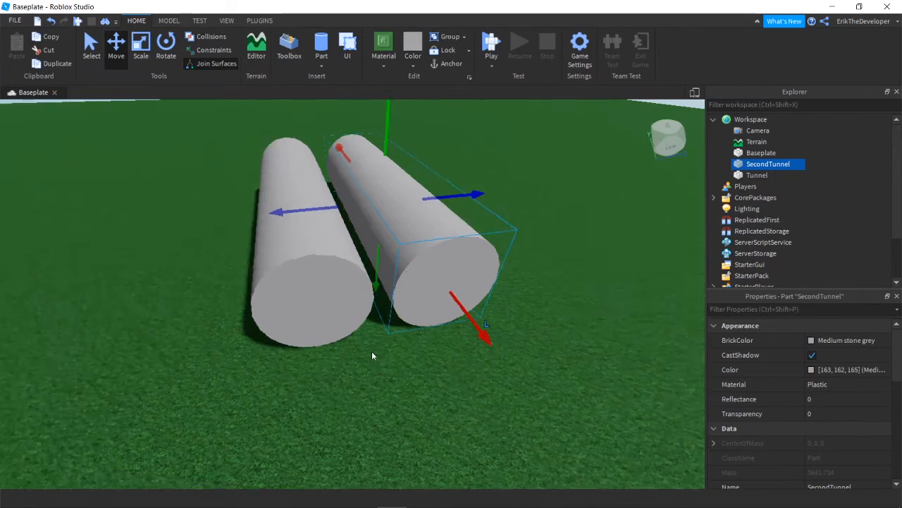
right_click_drag(372, 351, 371, 351)
scroll(372, 351, "down", 4)
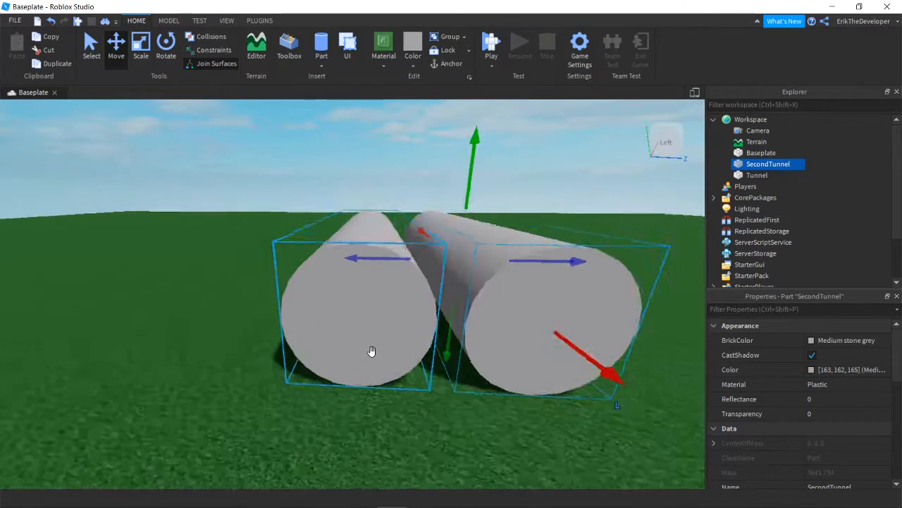
scroll(372, 352, "down", 4)
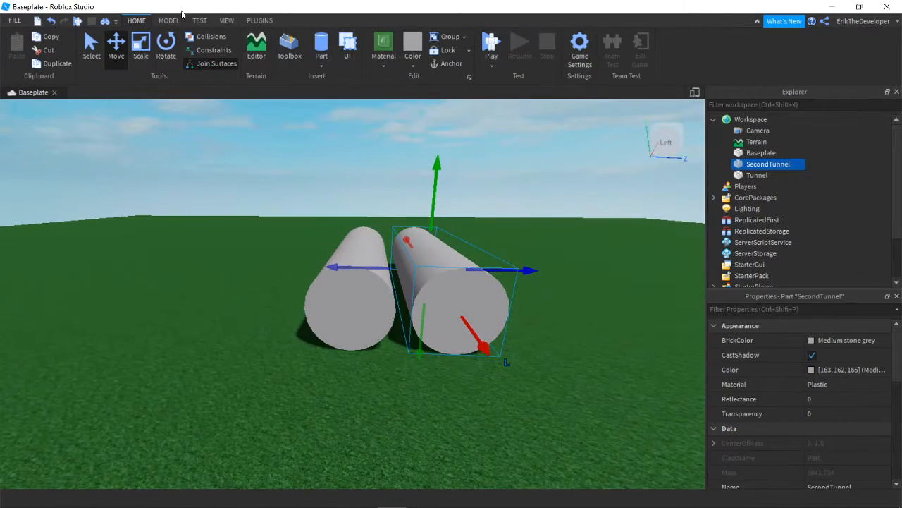
Step: Show the modeling tools and turn on Collisions with SecondTunnel selected
left_click(169, 20)
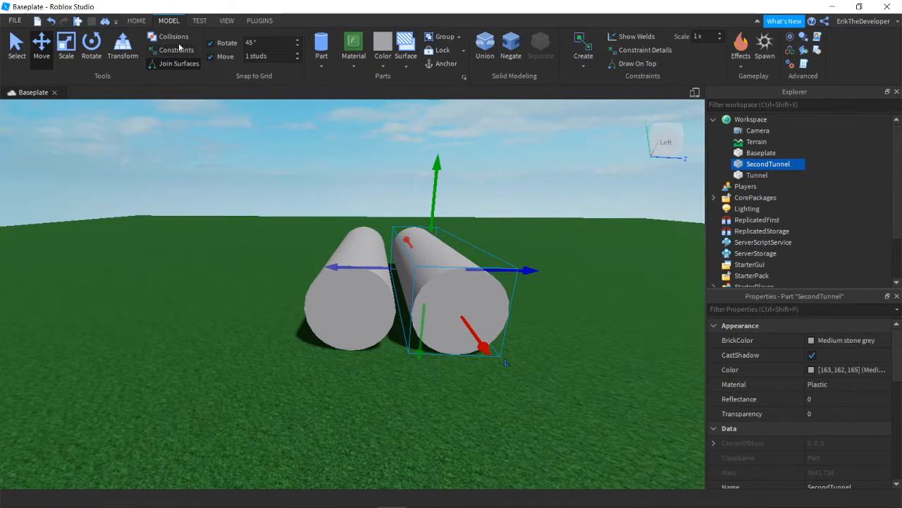
right_click_drag(281, 293, 282, 294)
key("w")
key("d")
key("w")
key("s")
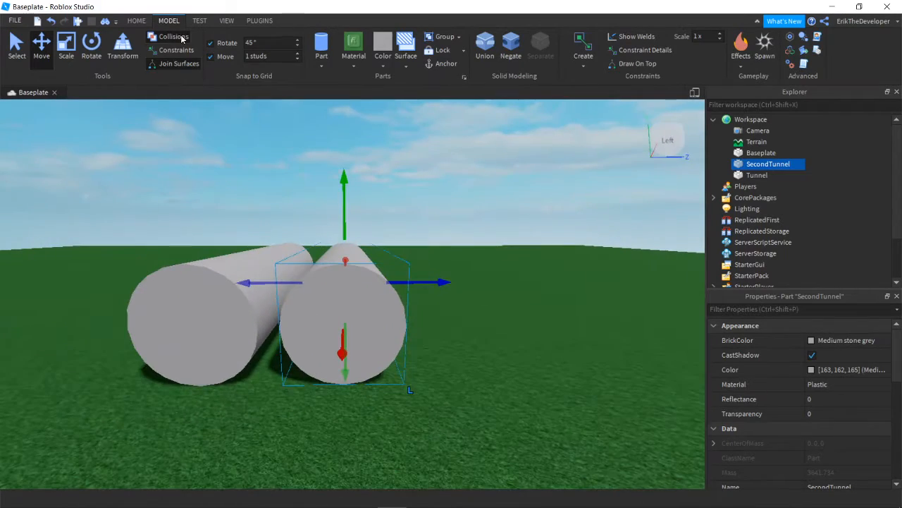
right_click_drag(383, 226, 383, 226)
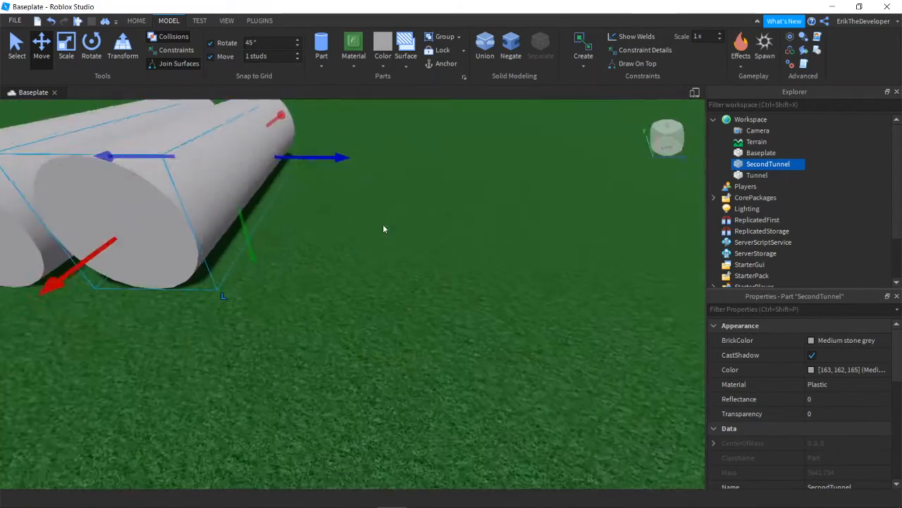
Step: Move SecondTunnel farther away from Tunnel along the blue axis to leave a wider gap
key("s")
left_click_drag(334, 196, 401, 204)
right_click_drag(378, 242, 377, 243)
key("w")
key("s")
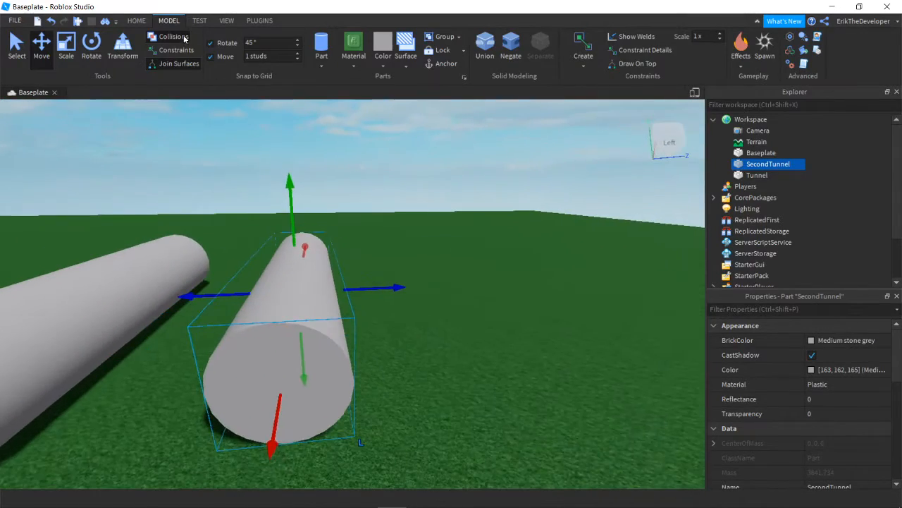
key("w")
right_click_drag(310, 275, 307, 276)
key("s")
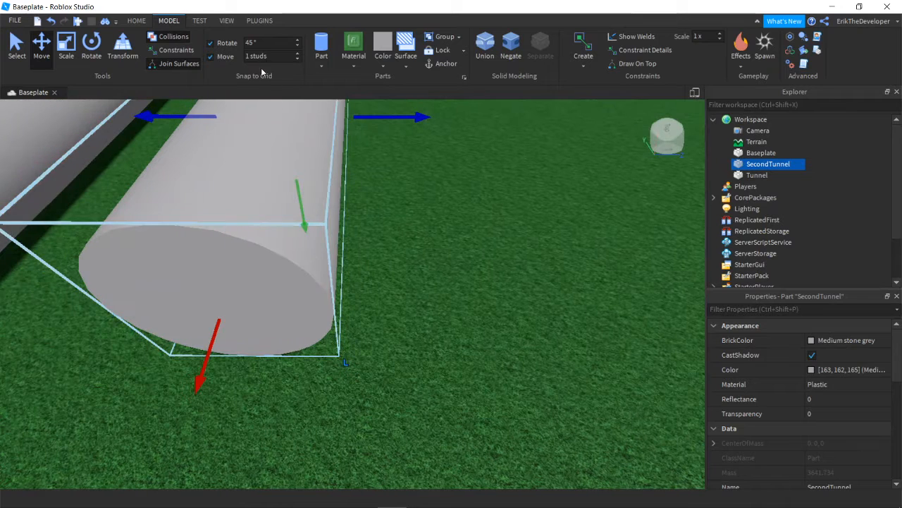
Step: Set the move snap increment to 0.5 studs and shift SecondTunnel along the blue axis
left_click(276, 56)
type("0")
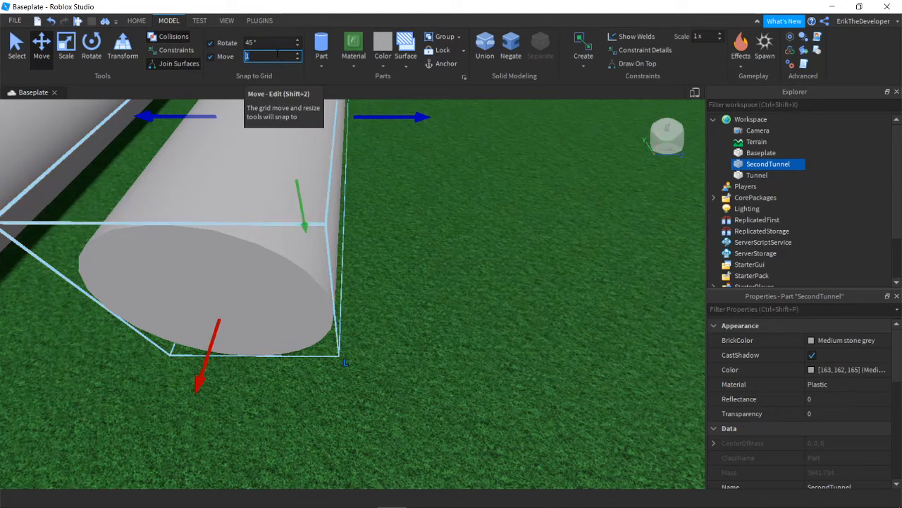
type(".5")
key("Return")
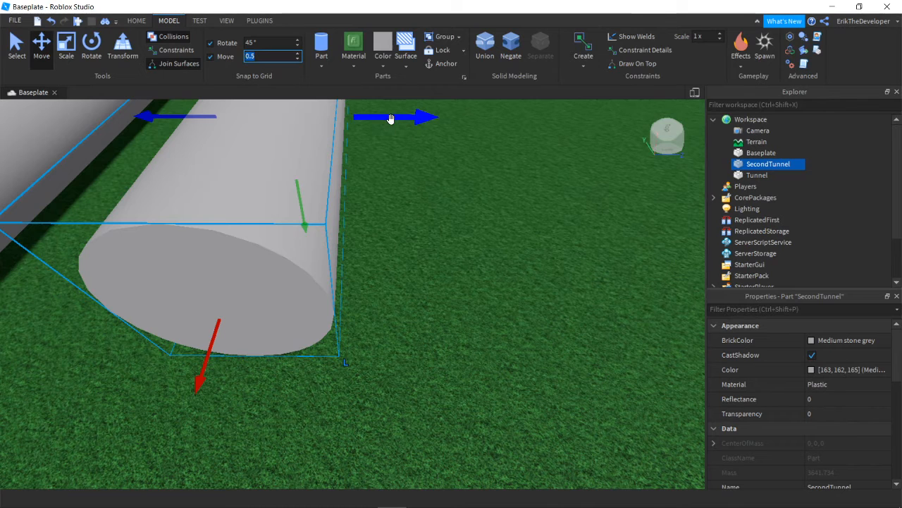
mouse_move(390, 118)
left_mouse_down()
mouse_move(371, 121)
mouse_move(401, 120)
left_mouse_up()
Step: Set the move snap increment to 1 stud and shift SecondTunnel along the blue axis
type("1")
mouse_move(382, 126)
left_mouse_down()
mouse_move(388, 117)
mouse_move(376, 117)
left_mouse_up()
right_click_drag(497, 332, 498, 332)
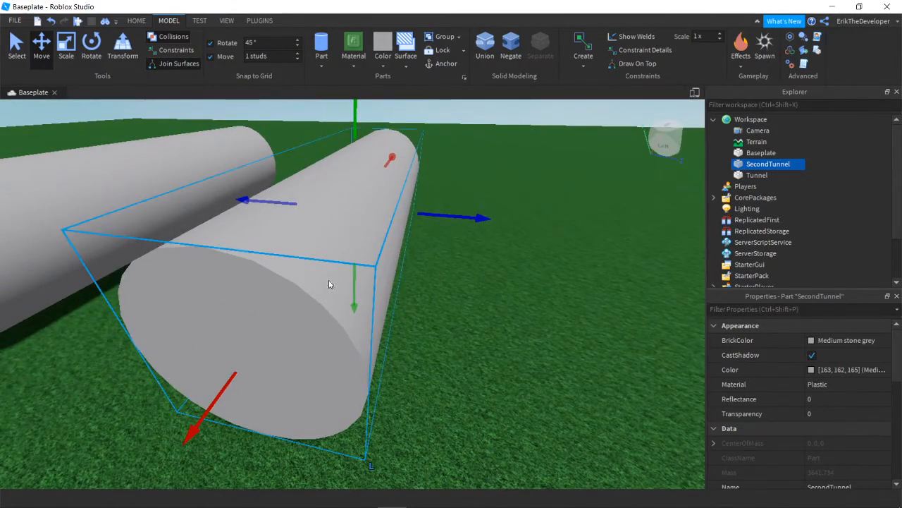
scroll(330, 284, "down", 4)
scroll(336, 301, "up", 4)
scroll(256, 189, "down", 3)
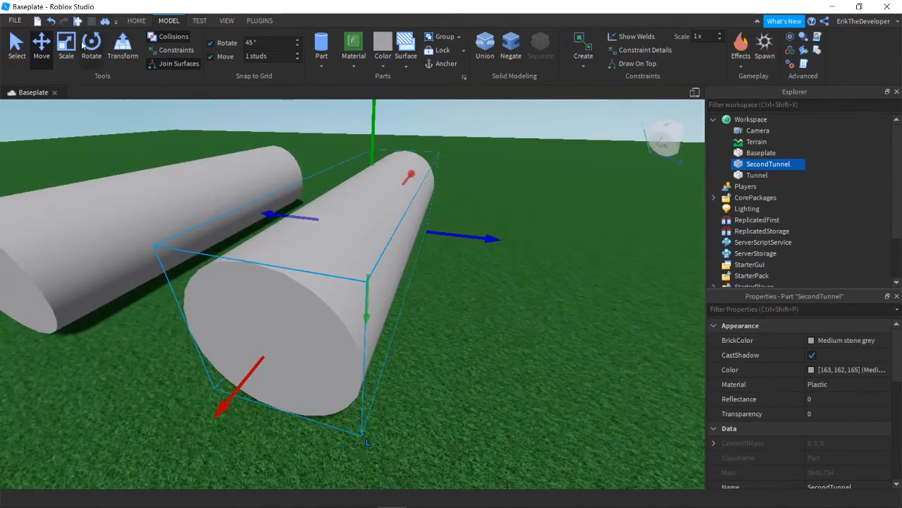
scroll(375, 273, "up", 6)
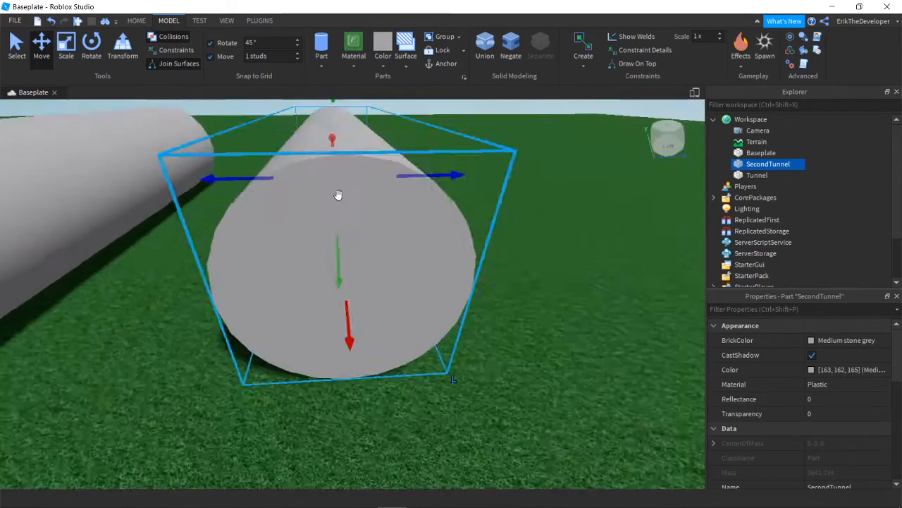
scroll(338, 195, "down", 4)
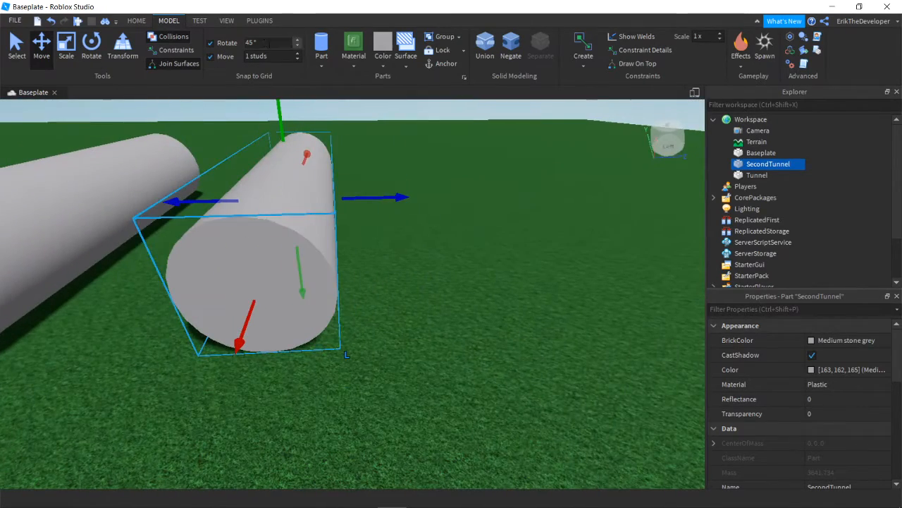
Step: Leave the move snap increment at 1 stud and turn off Move grid snapping
double_click(276, 57)
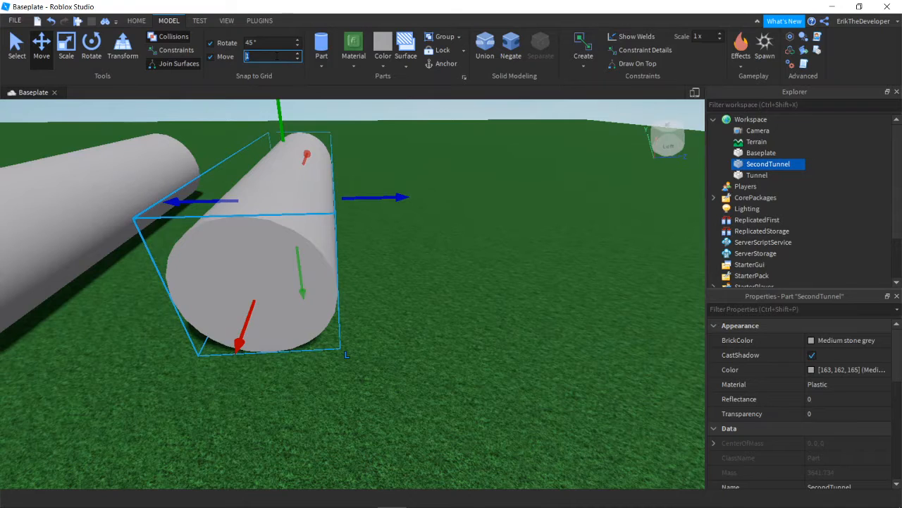
type("0.5")
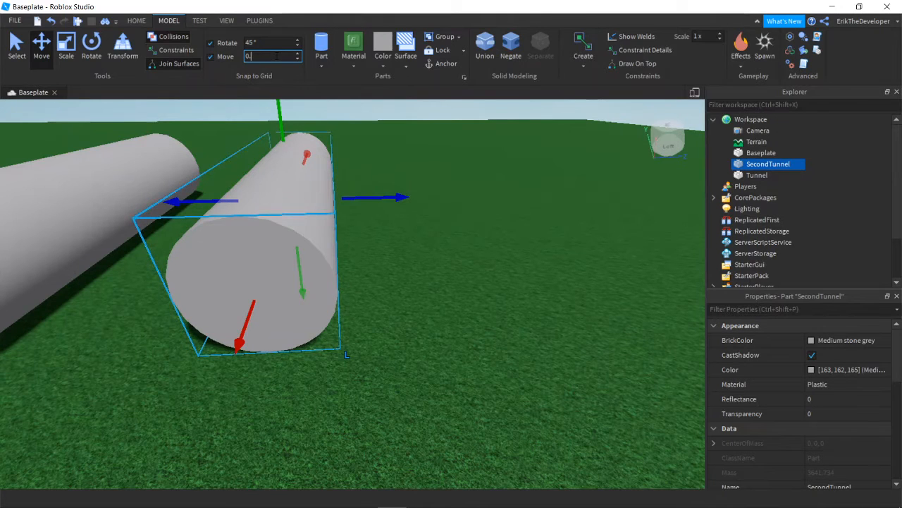
key("BackSpace")
type("1 studs")
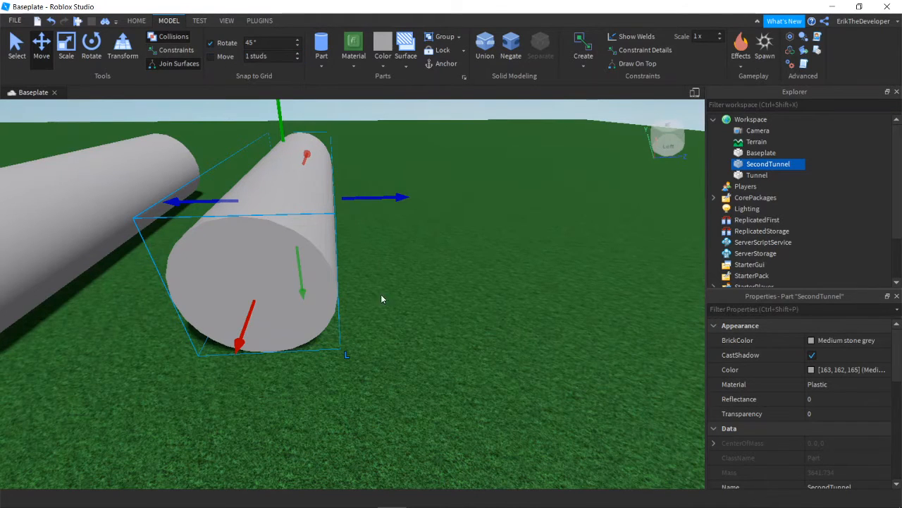
right_click_drag(381, 295, 382, 284)
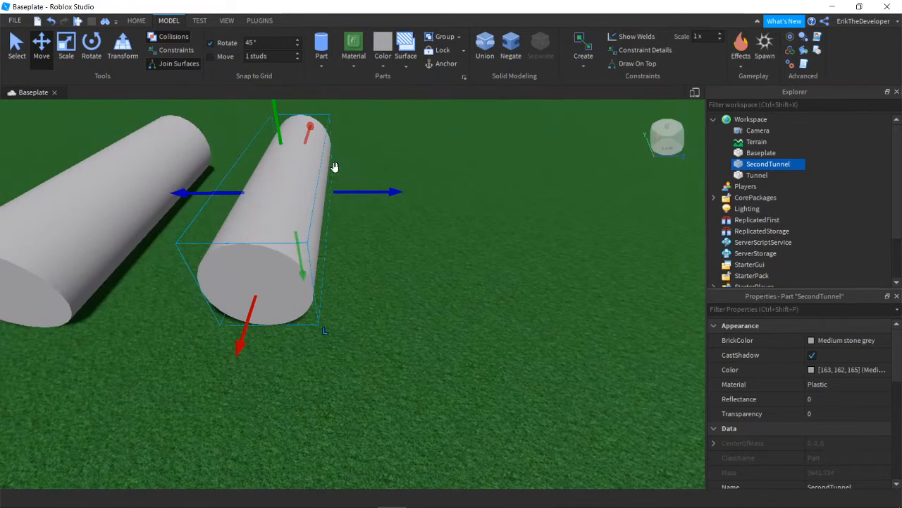
right_click_drag(358, 204, 265, 80)
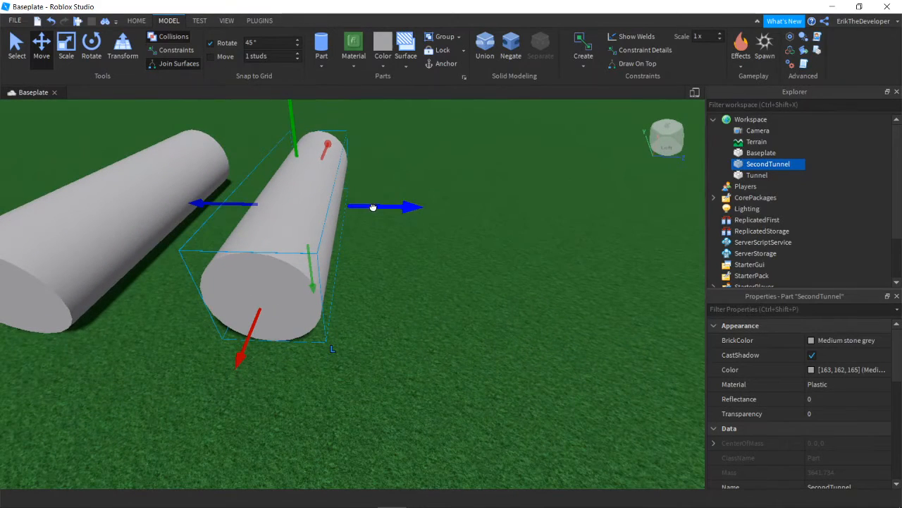
Step: Move SecondTunnel freely along the blue axis with Move grid snapping off
key("ctrl+r")
left_click_drag(373, 206, 419, 209)
scroll(416, 223, "up", 4)
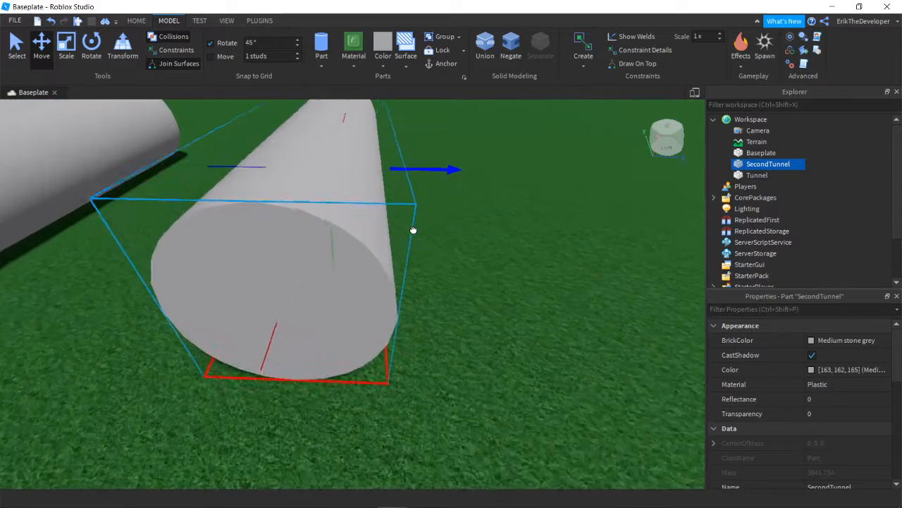
left_click_drag(403, 231, 444, 250)
key("d")
right_click_drag(373, 299, 268, 218)
key("s")
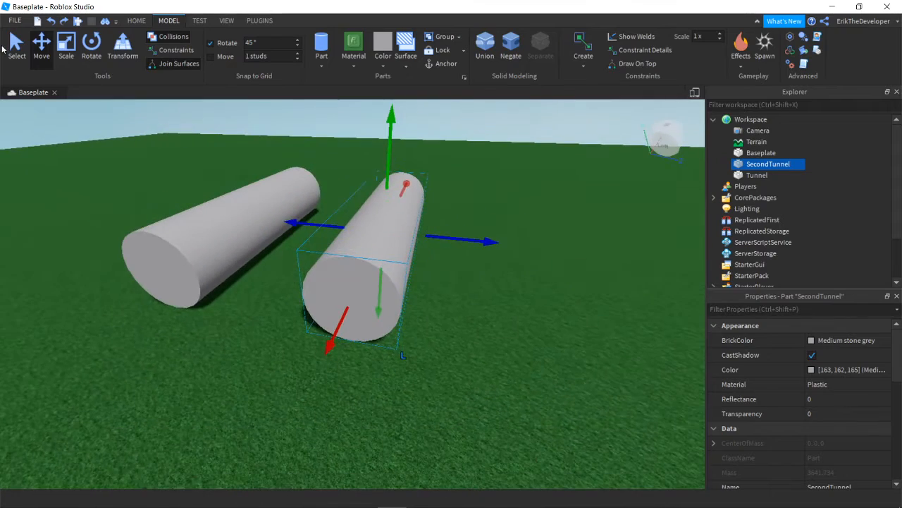
Step: Activate the Select tool and turn Move grid snapping back on with the 1-stud increment
left_click(15, 46)
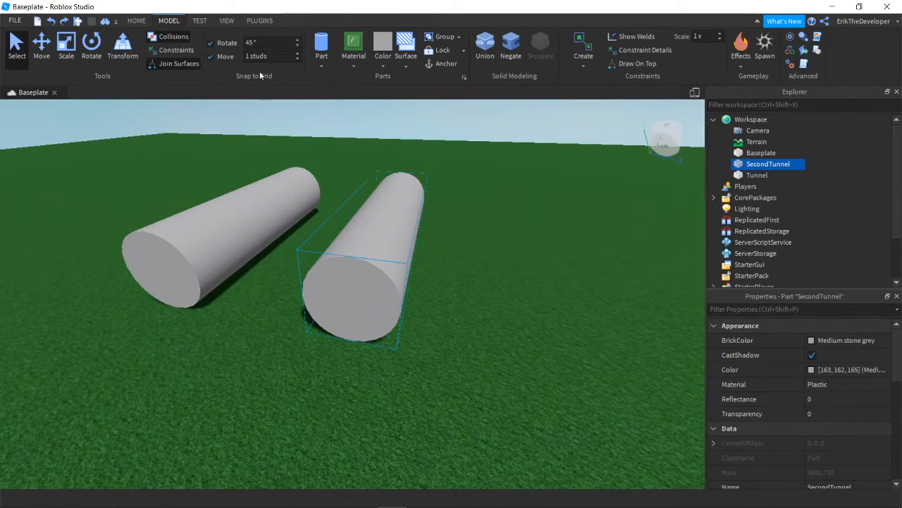
scroll(334, 316, "up", 8)
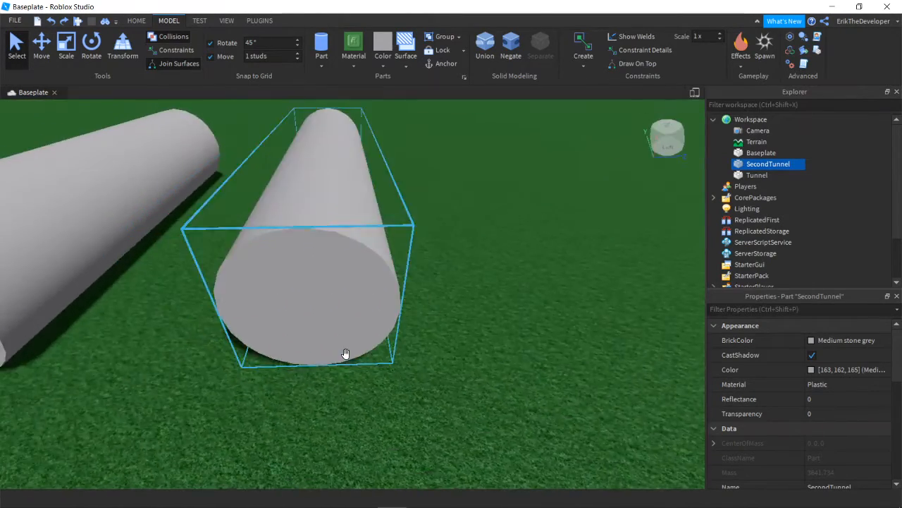
scroll(345, 354, "down", 10)
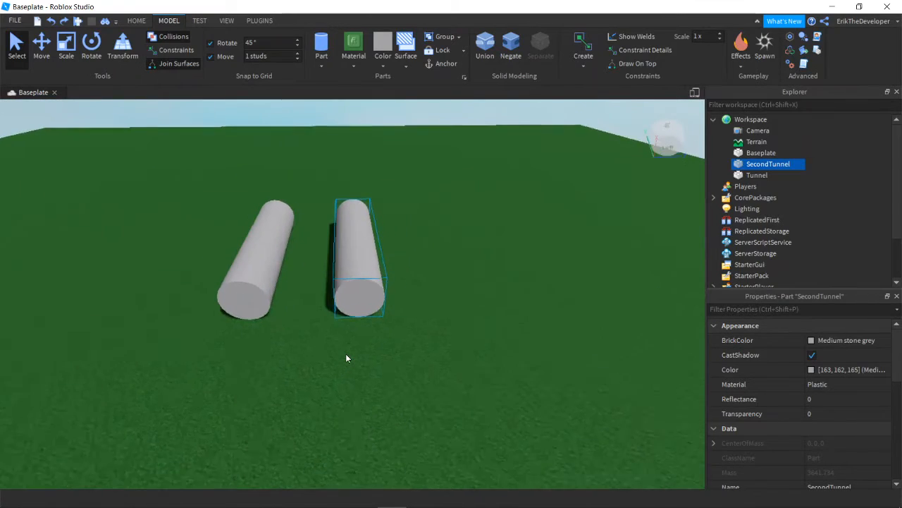
scroll(346, 358, "up", 5)
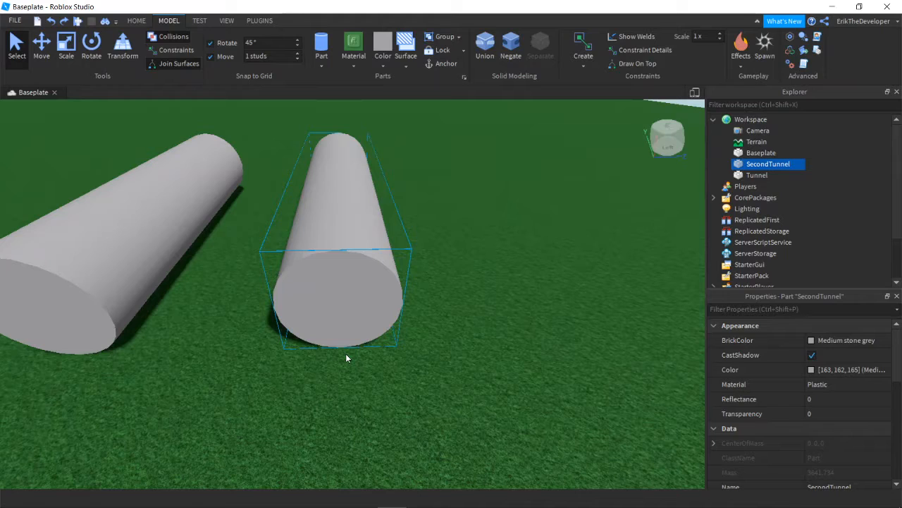
right_click_drag(419, 344, 409, 324)
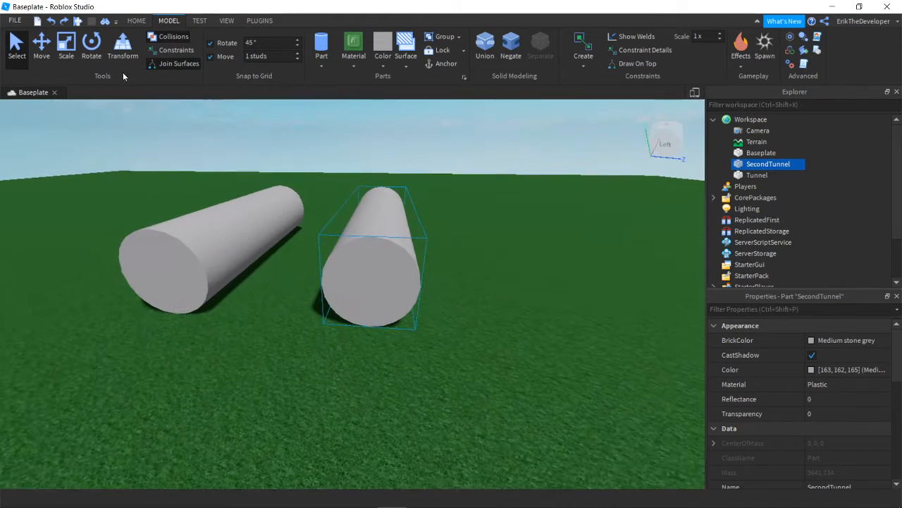
Step: Raise SecondTunnel off the ground along the green axis
left_click(41, 48)
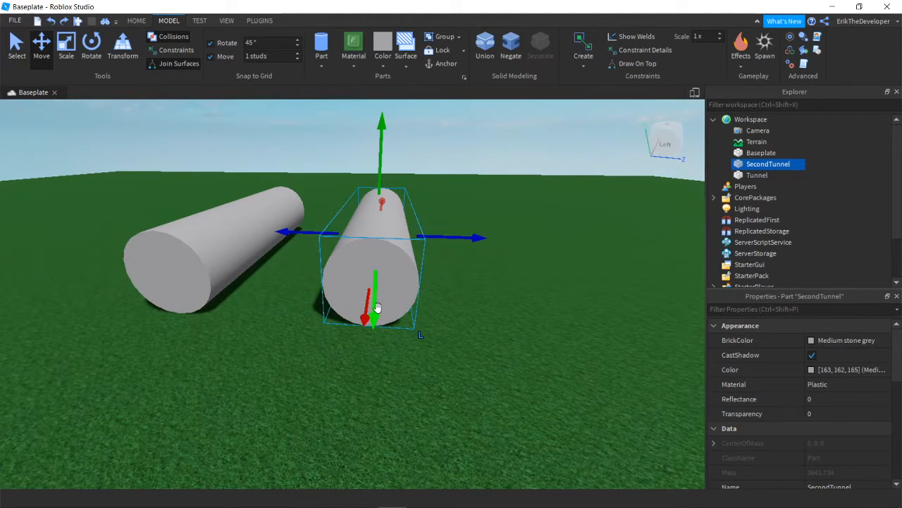
left_click_drag(377, 308, 369, 268)
left_click(280, 43)
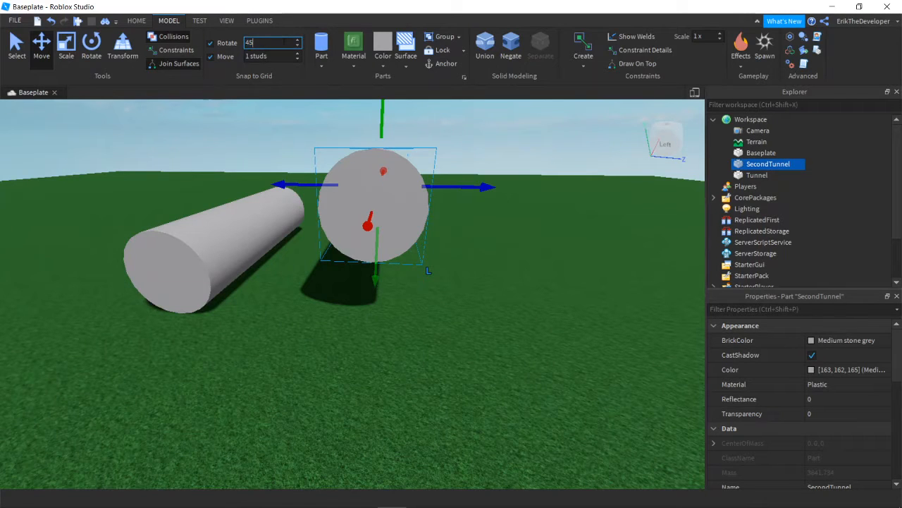
right_click_drag(421, 189, 419, 184)
key("s")
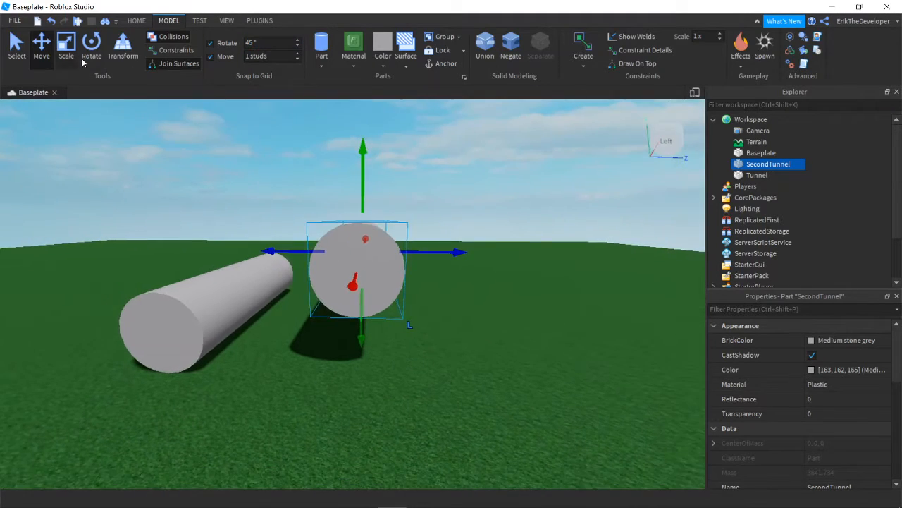
Step: Set the rotate snap increment to 10°, try rotating SecondTunnel around the red ring, and undo the rotation
left_click(84, 60)
mouse_move(412, 206)
left_mouse_down()
mouse_move(403, 205)
mouse_move(425, 233)
mouse_move(412, 295)
mouse_move(416, 209)
left_mouse_up()
left_click(275, 43)
type("10")
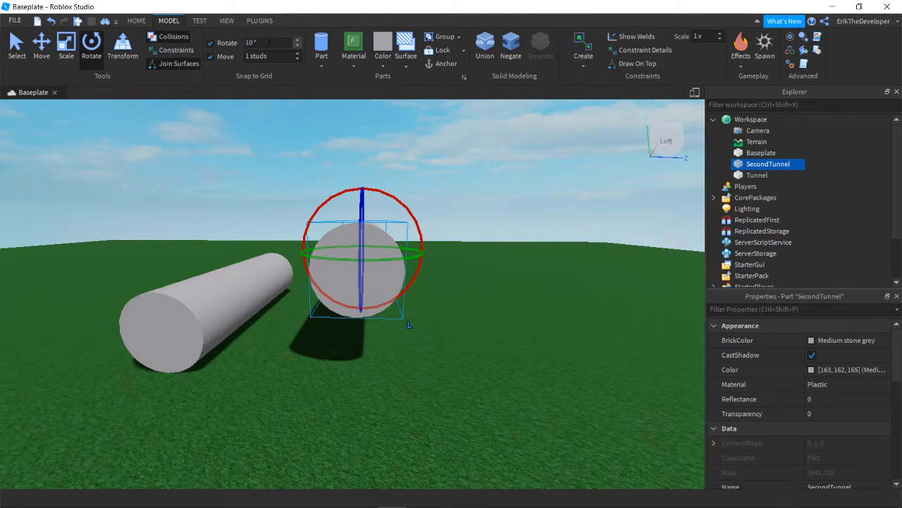
left_click(269, 42)
key("Return")
left_click_drag(403, 211, 382, 169)
key("ctrl+z")
Step: Lower SecondTunnel along the green axis back onto the ground beside Tunnel
left_click(136, 21)
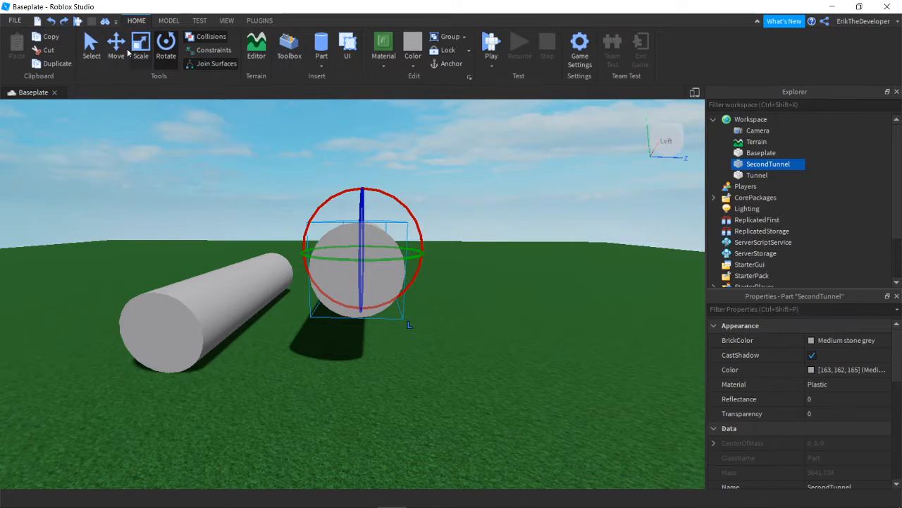
left_click(119, 41)
left_click_drag(362, 168, 375, 275)
key("w")
key("a")
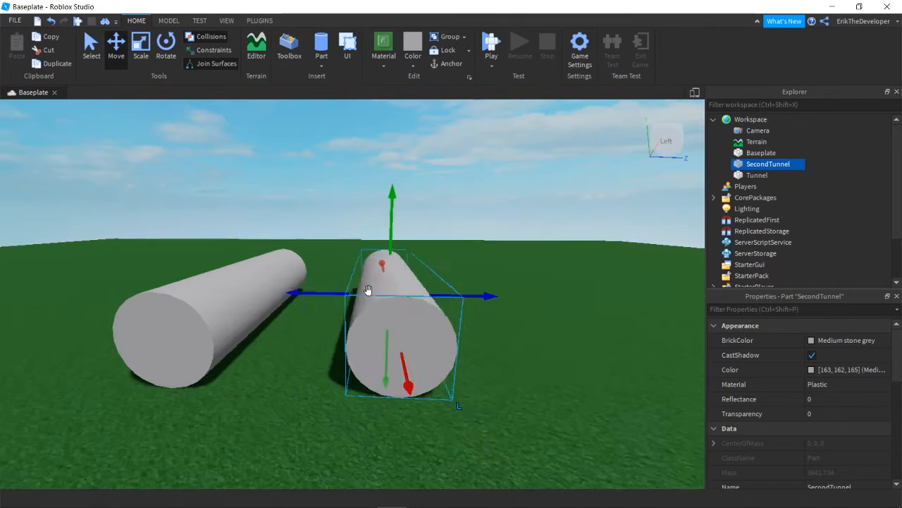
key("w")
right_click_drag(368, 290, 329, 208)
key("s")
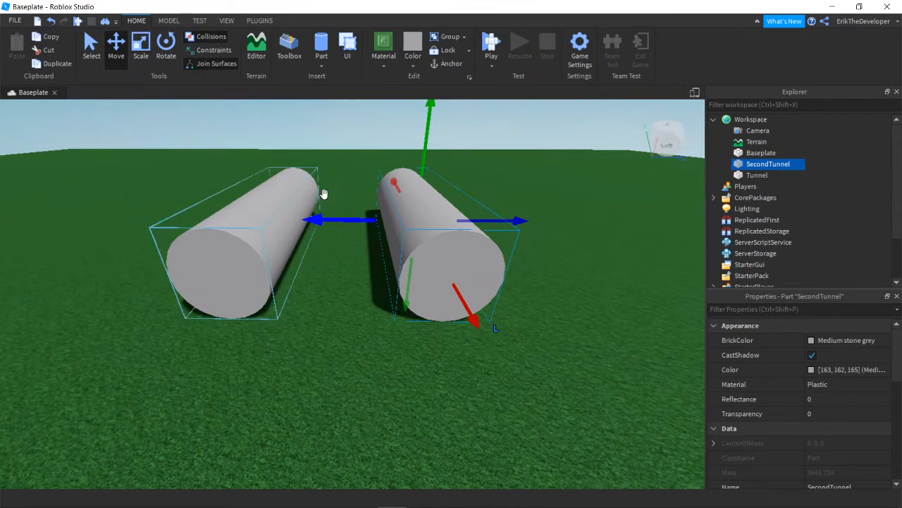
Step: Move SecondTunnel along the blue axis to narrow the gap to Tunnel
left_click(169, 20)
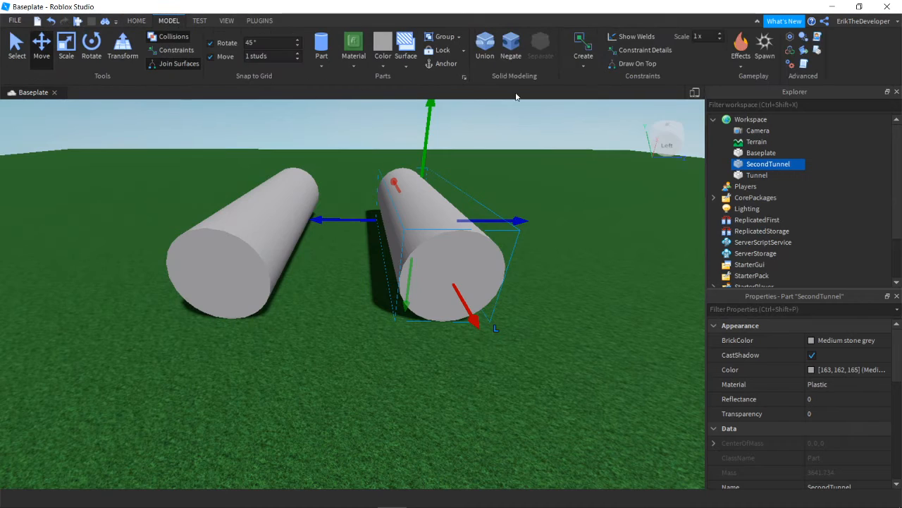
mouse_move(387, 278)
right_mouse_down()
mouse_move(373, 272)
mouse_move(373, 284)
right_mouse_up()
key("w")
key("a")
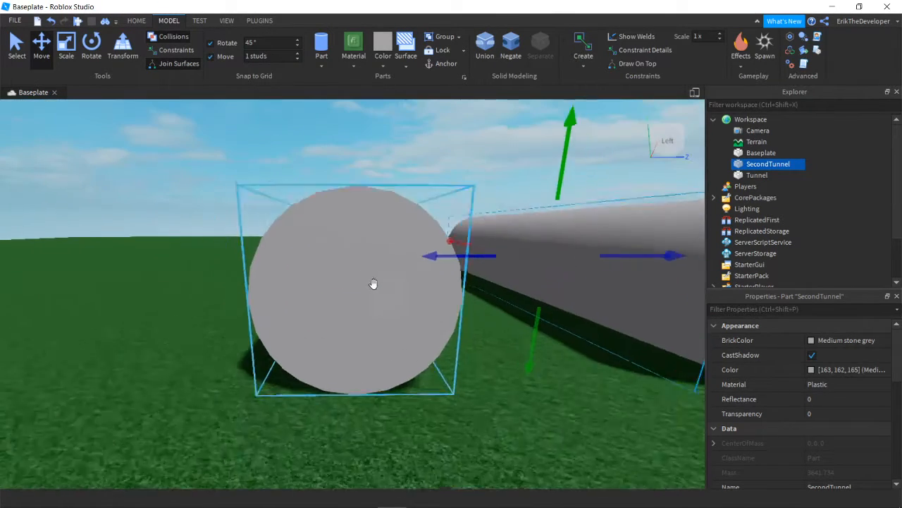
key("s")
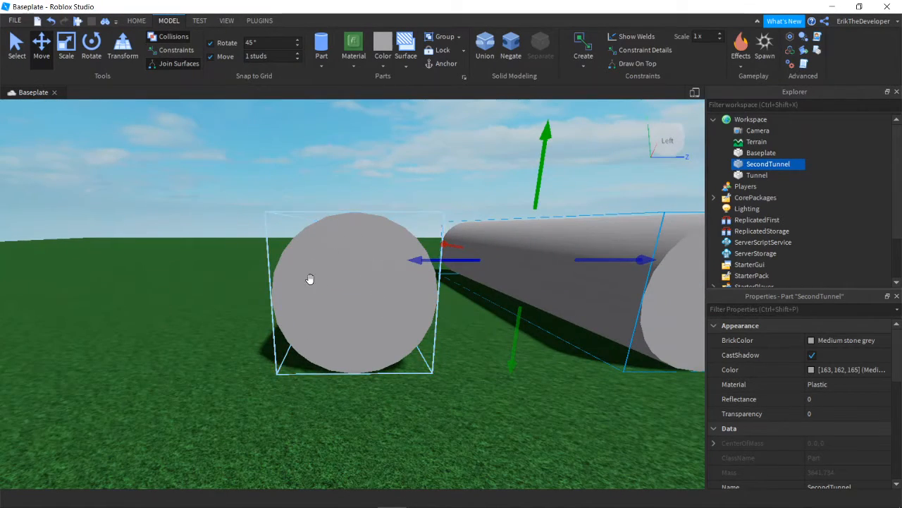
right_click_drag(308, 280, 338, 292)
key("d")
key("s")
key("a")
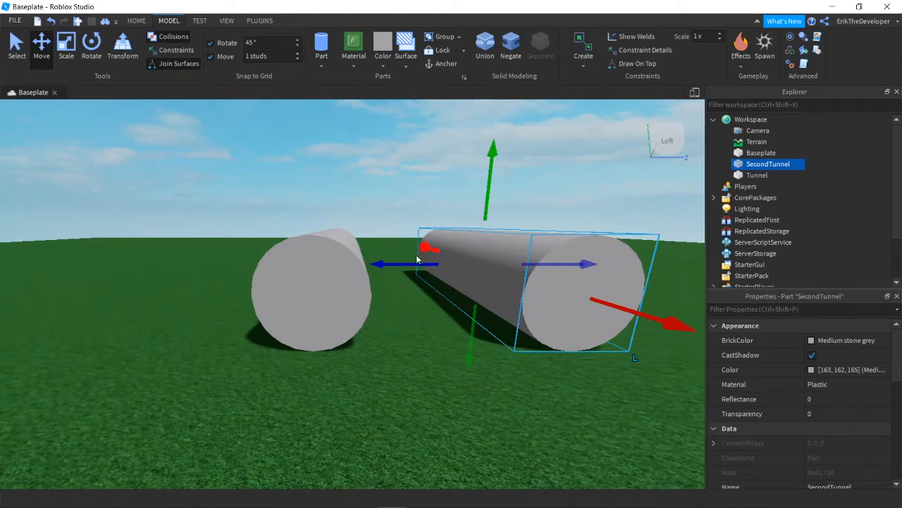
left_click_drag(402, 269, 319, 300)
Step: Examine the spacing between Tunnel and SecondTunnel from several angles
key("w")
right_click_drag(320, 300, 387, 230)
key("a")
key("s")
key("d")
scroll(390, 238, "down", 2)
key("w")
key("s")
key("d")
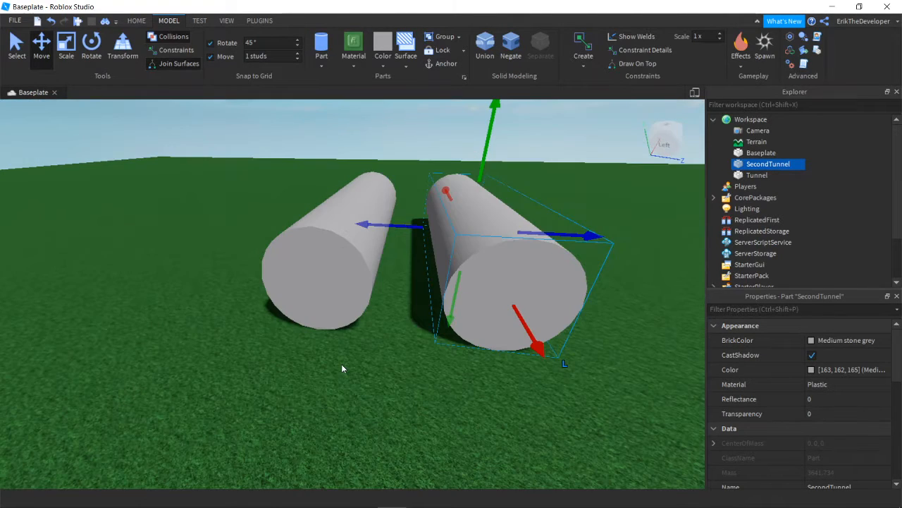
scroll(342, 364, "up", 5)
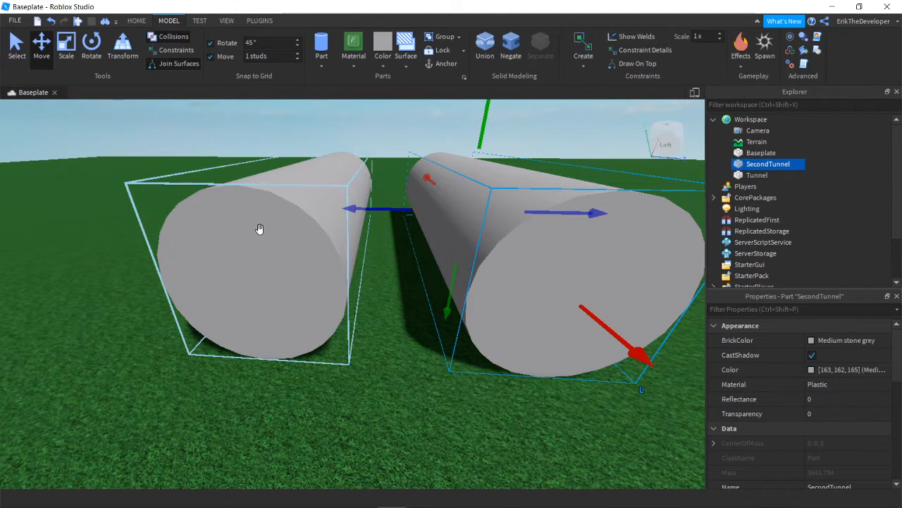
key("d")
right_click_drag(274, 290, 274, 291)
key("w")
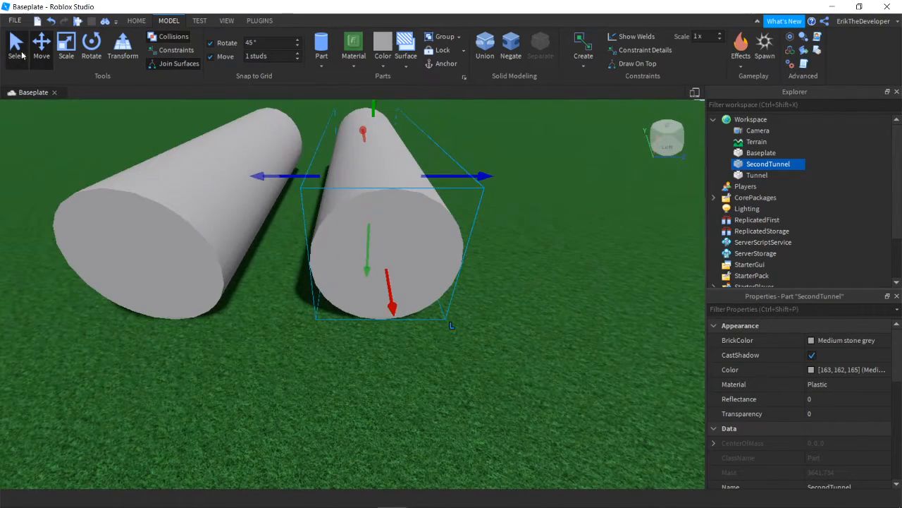
Step: Slide SecondTunnel along the blue axis until its side touches Tunnel
left_click(16, 44)
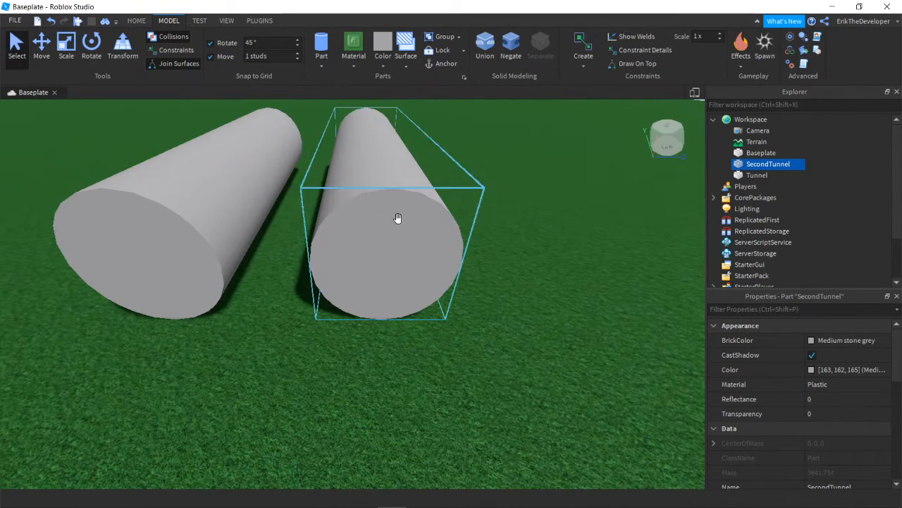
right_click_drag(373, 286, 380, 283)
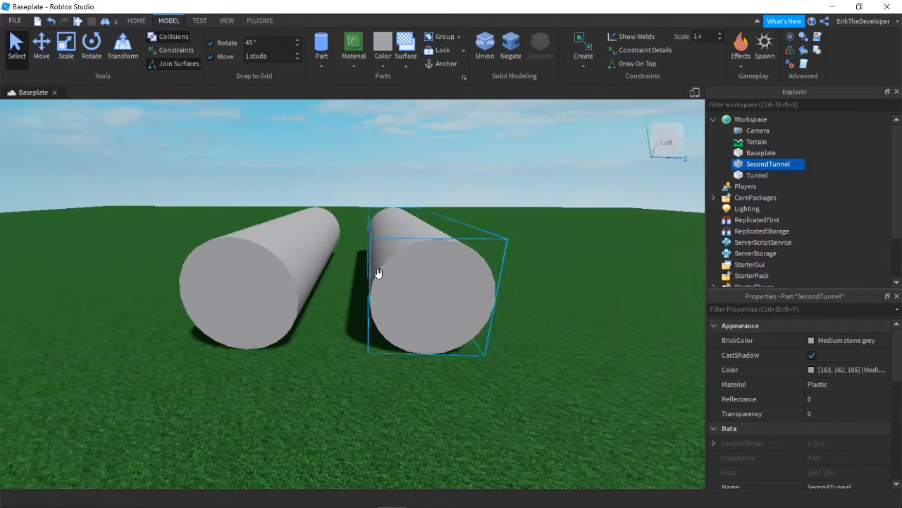
left_click(40, 45)
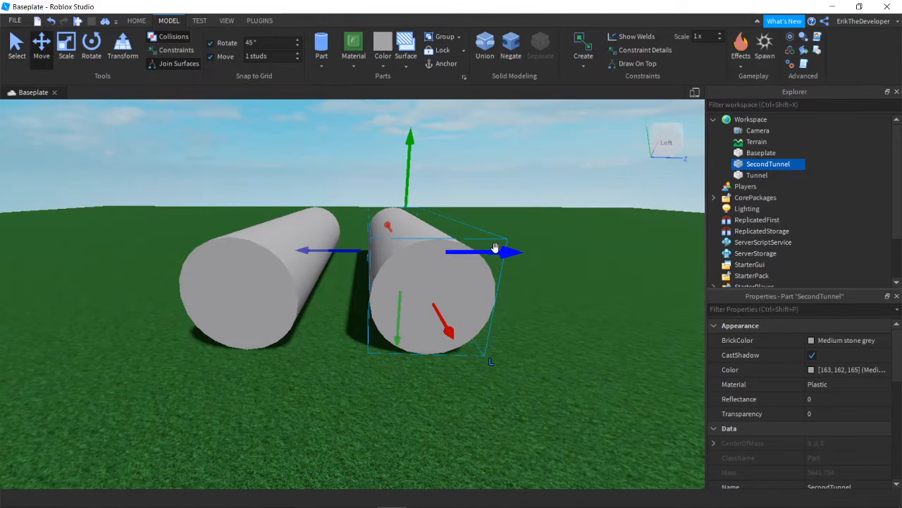
left_click_drag(496, 247, 442, 252)
key("w")
key("a")
right_click_drag(432, 276, 431, 278)
key("s")
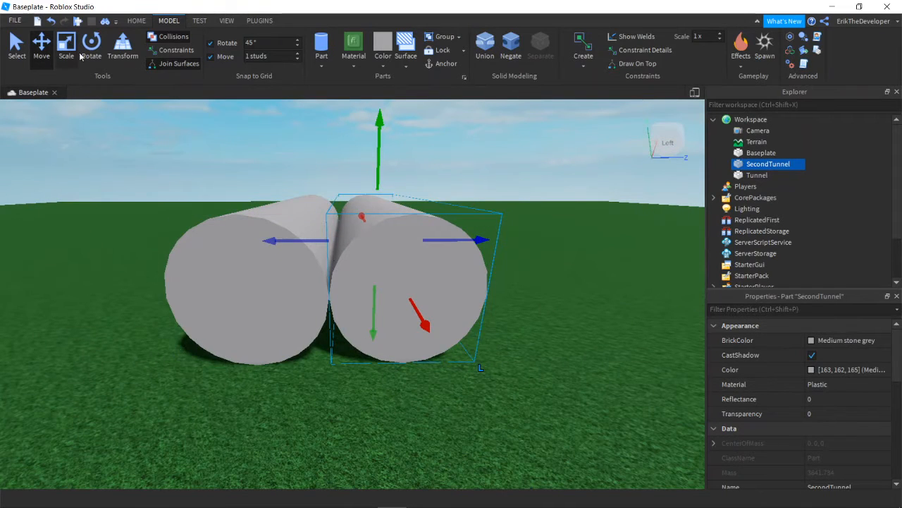
Step: Try to scale SecondTunnel down along the green axis, and move it away from Tunnel along the blue axis
key("ctrl+3")
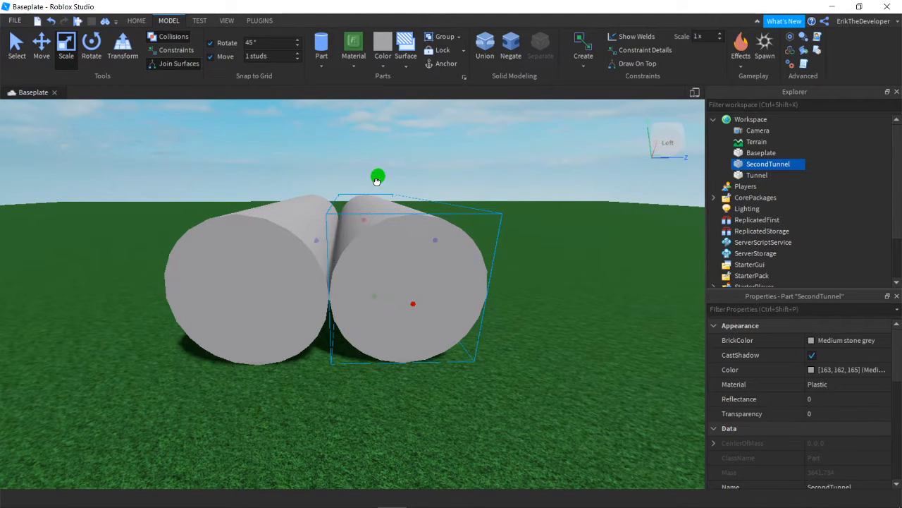
left_click_drag(377, 180, 384, 206)
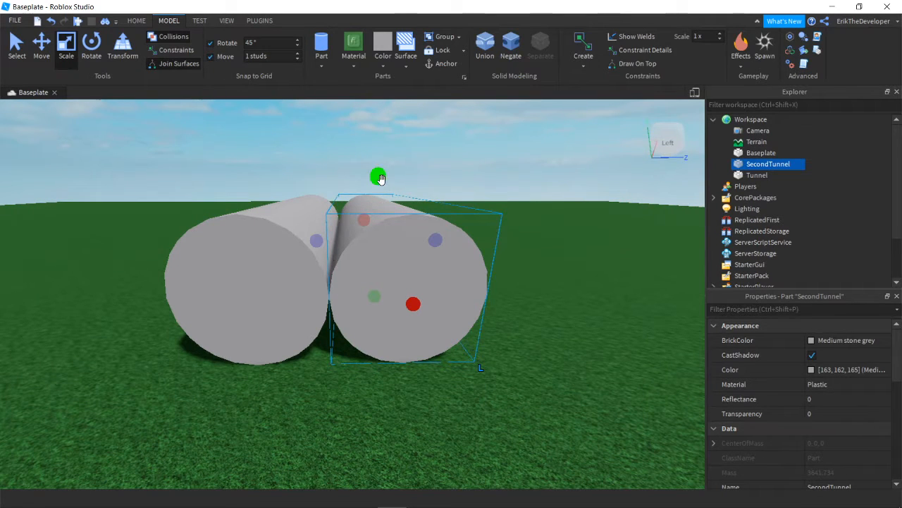
left_click(41, 49)
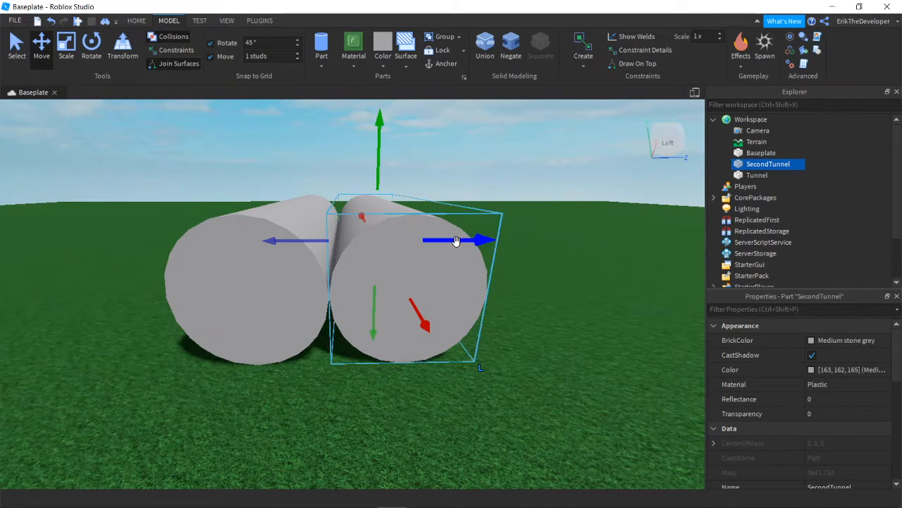
left_click_drag(456, 242, 564, 241)
Step: Try scaling the separated SecondTunnel vertically with the Scale tool, and turn off Collisions
left_click(66, 50)
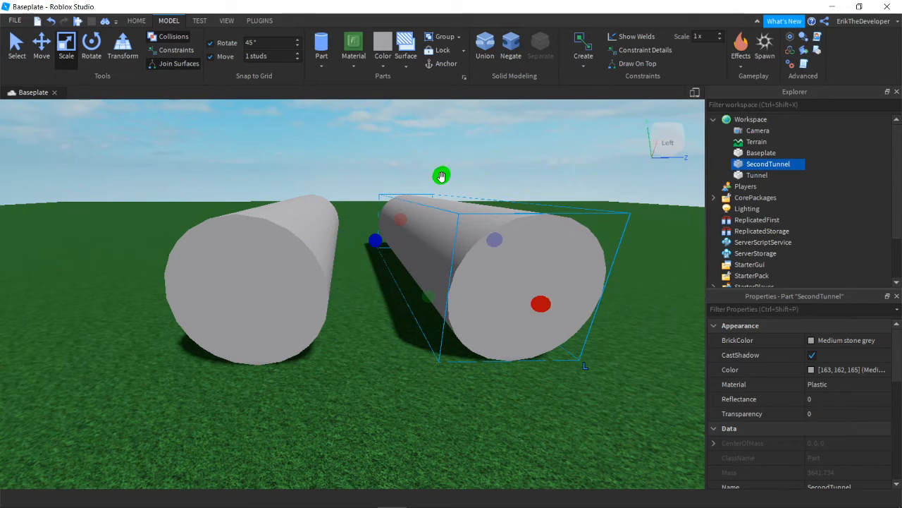
left_click_drag(441, 176, 456, 215)
right_click_drag(462, 229, 471, 256)
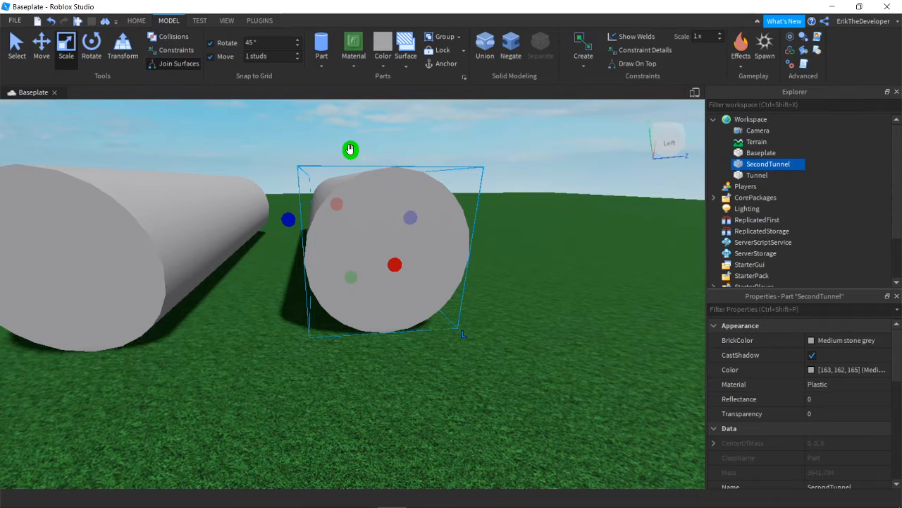
left_click_drag(351, 149, 351, 150)
left_click(173, 65)
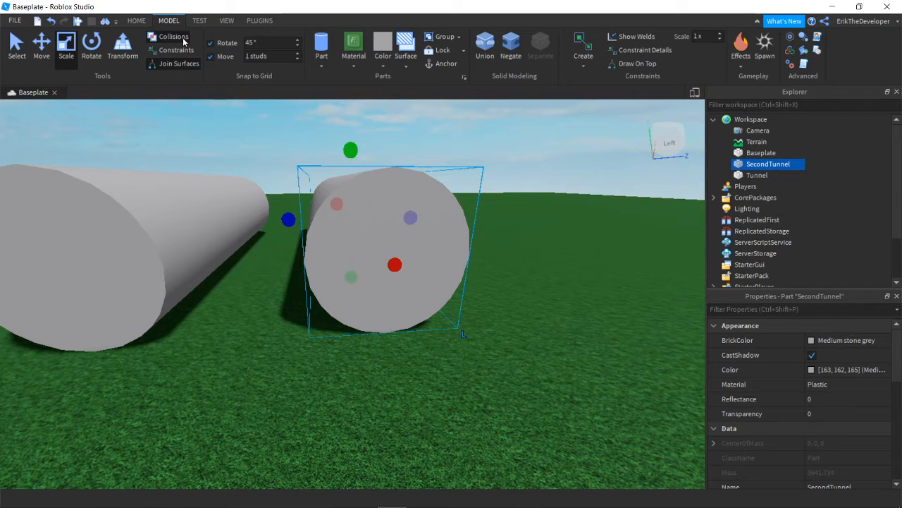
Step: Scale SecondTunnel down along the green and blue axes to give it a smaller diameter than Tunnel
left_click_drag(350, 150, 352, 158)
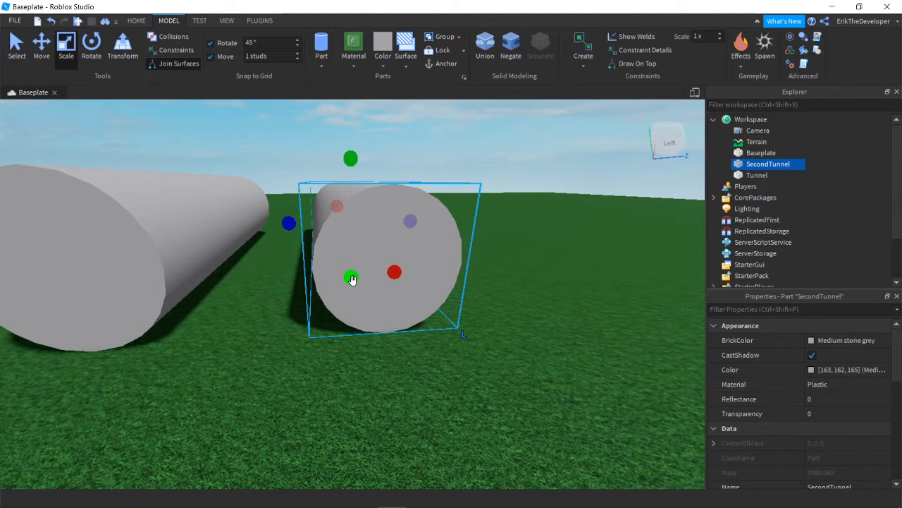
left_click_drag(353, 280, 351, 270)
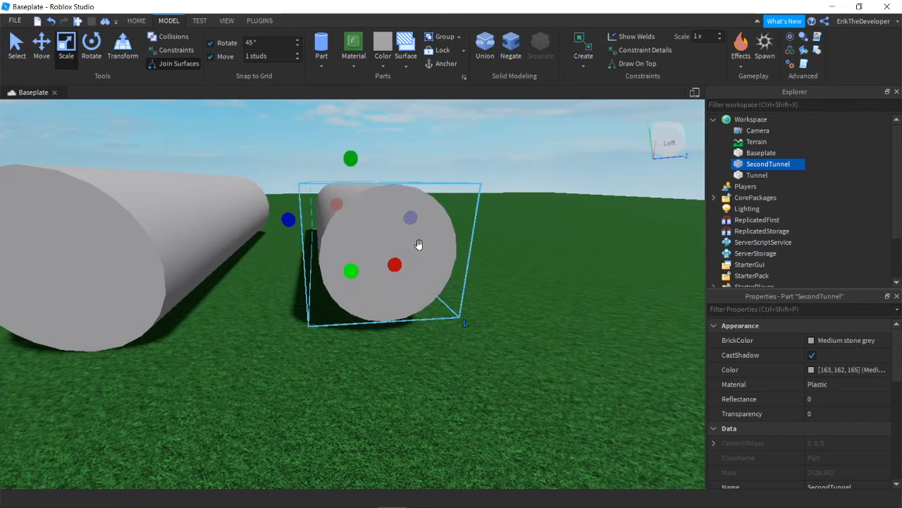
left_click_drag(288, 220, 303, 220)
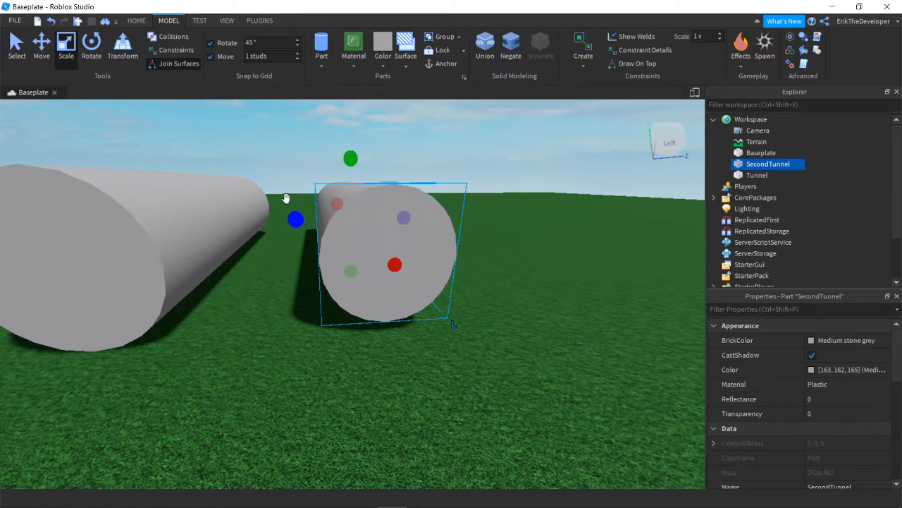
left_click(18, 51)
right_click_drag(260, 246, 336, 268)
key("a")
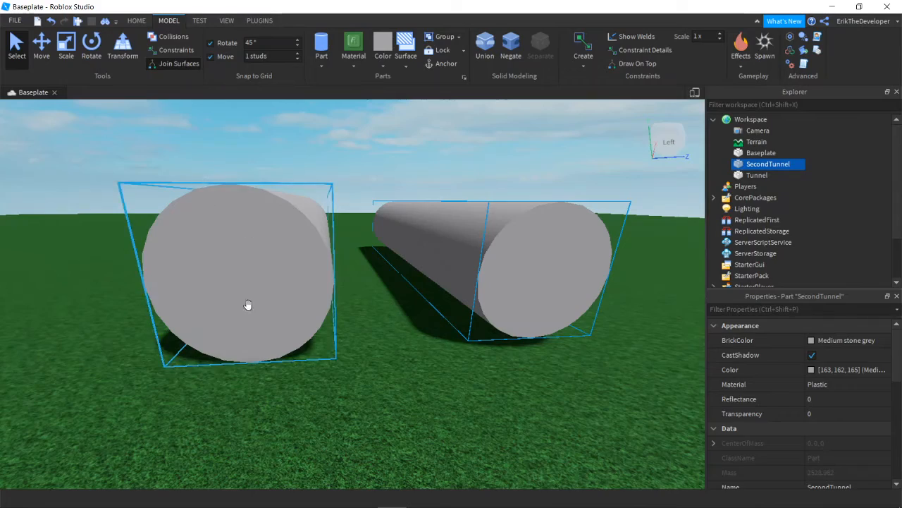
Step: Scale SecondTunnel along the red axis at both ends to make it longer
key("s")
right_click_drag(308, 366, 308, 366)
key("w")
key("s")
key("s")
right_click_drag(285, 267, 297, 270)
key("d")
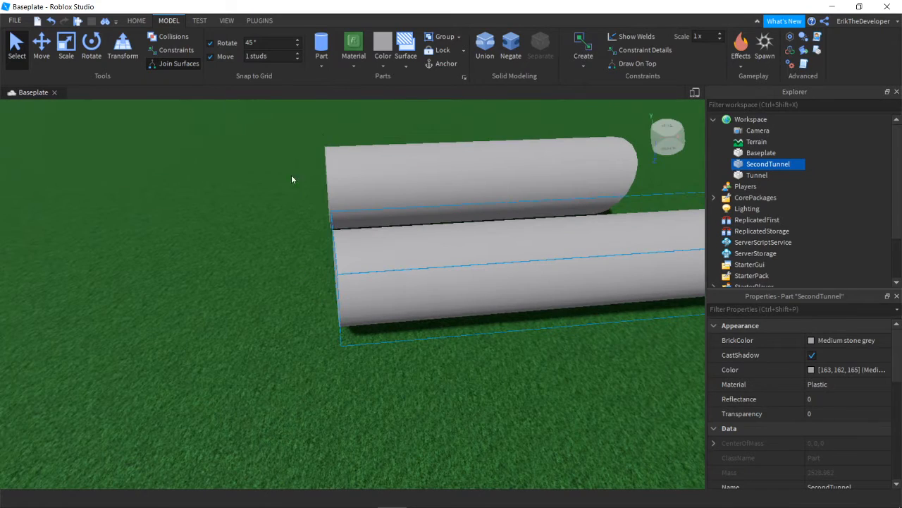
key("w")
right_click_drag(364, 251, 364, 251)
key("s")
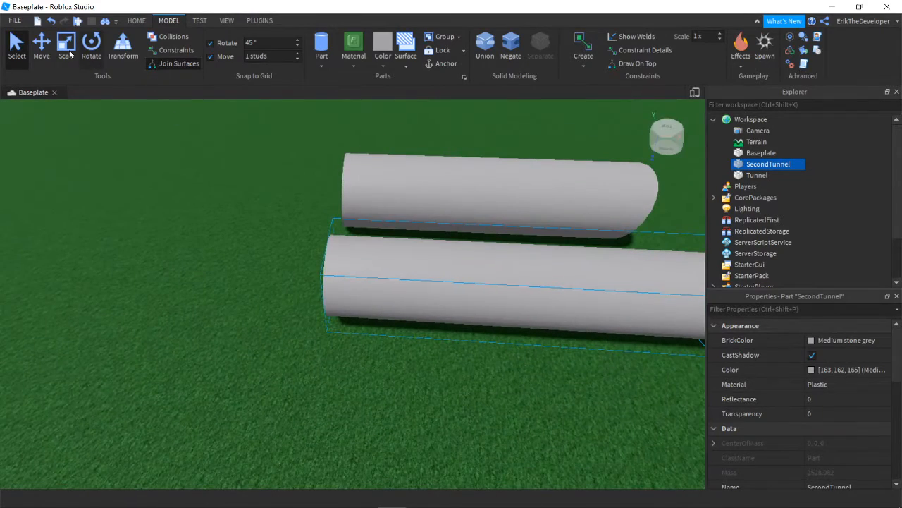
left_click(66, 48)
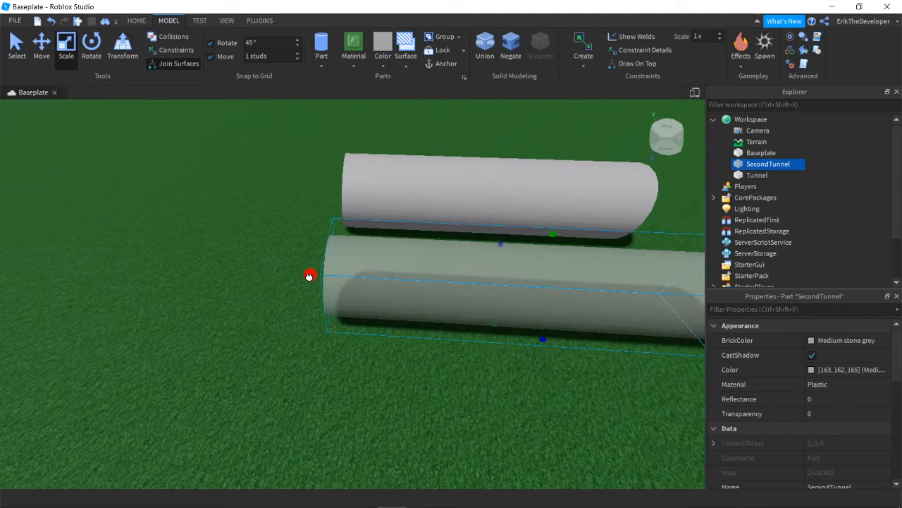
right_click_drag(303, 272, 314, 287)
key("s")
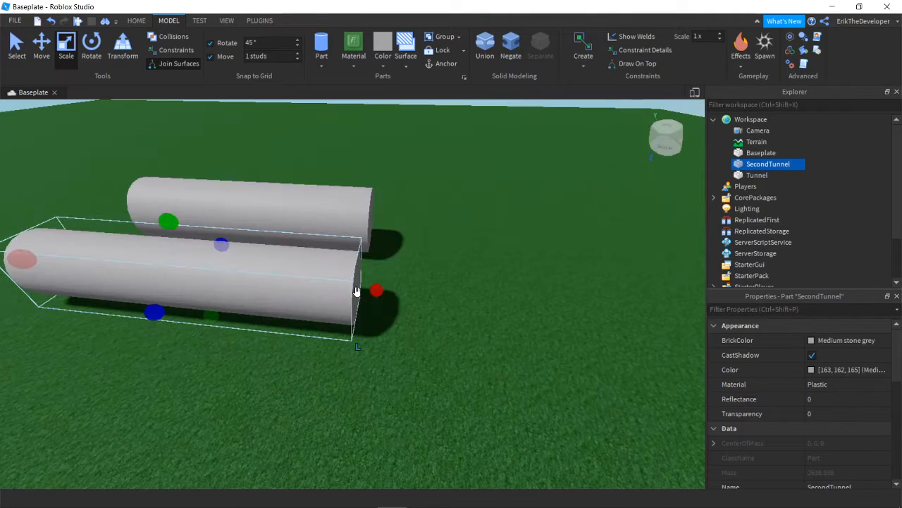
left_click_drag(375, 293, 344, 292)
Step: Examine both ends of SecondTunnel and Tunnel side by side to compare their lengths and diameters
mouse_move(344, 292)
right_mouse_down()
mouse_move(356, 300)
mouse_move(333, 290)
right_mouse_up()
key("w")
key("s")
key("w")
key("a")
key("s")
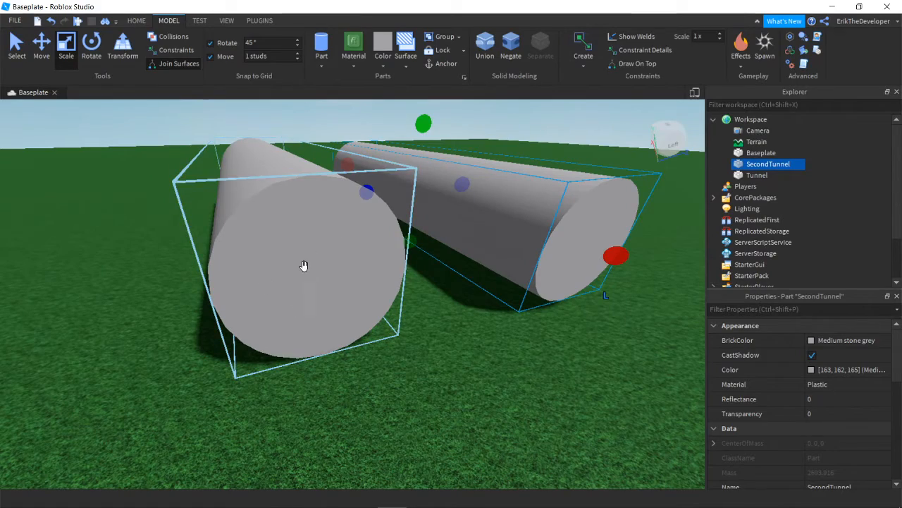
right_click_drag(322, 329, 398, 329)
key("s")
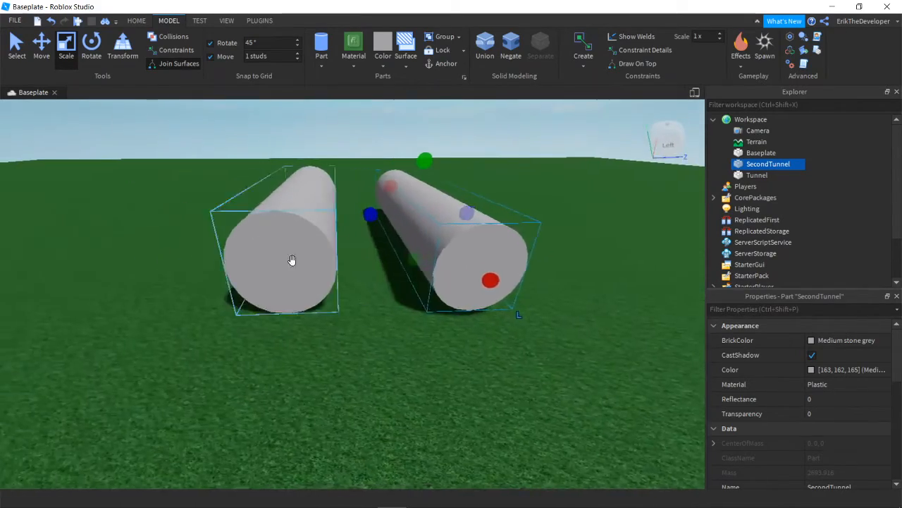
key("d")
key("w")
right_click_drag(345, 350, 45, 99)
key("s")
key("d")
key("w")
key("w")
key("a")
Step: Negate SecondTunnel to turn it into a hole-cutting part
left_click(17, 45)
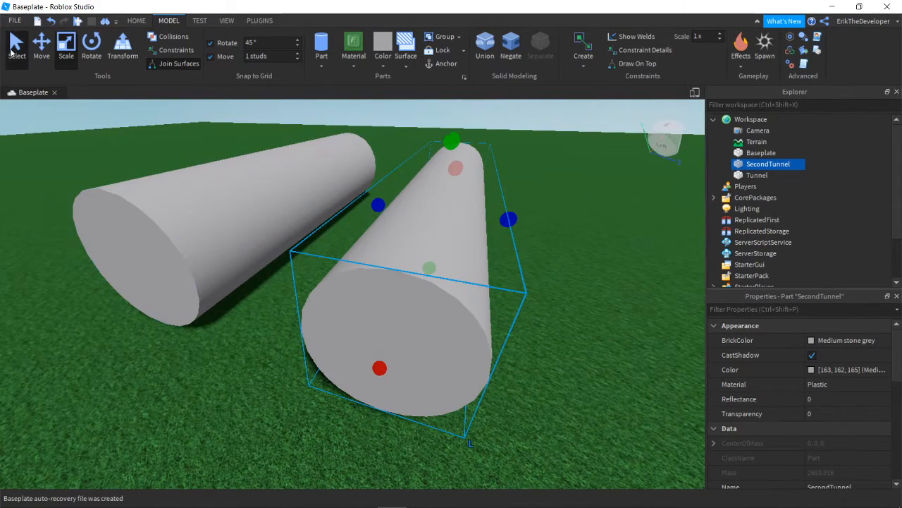
scroll(374, 360, "up", 5)
scroll(375, 361, "down", 6)
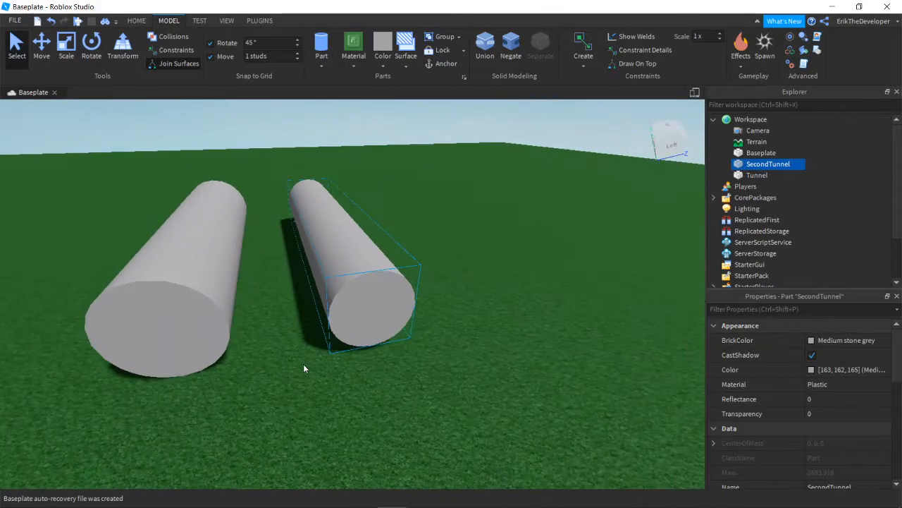
scroll(302, 363, "up", 2)
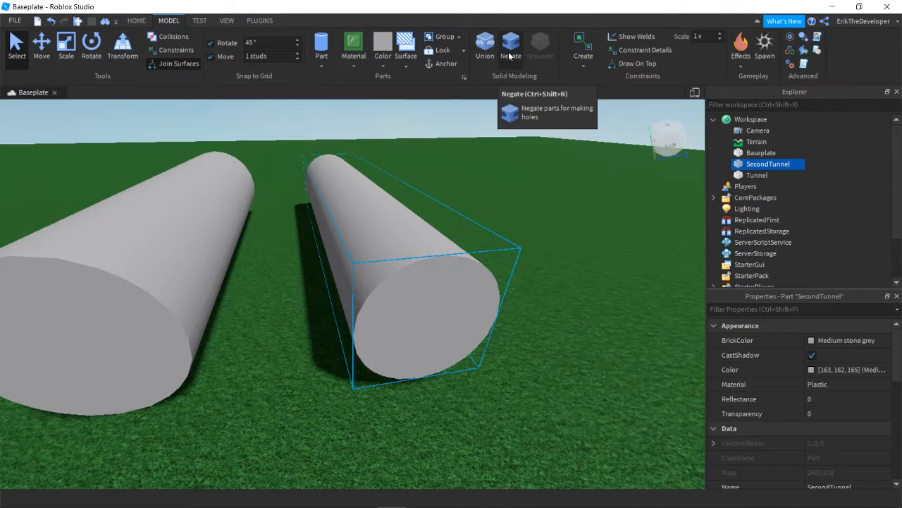
left_click(509, 51)
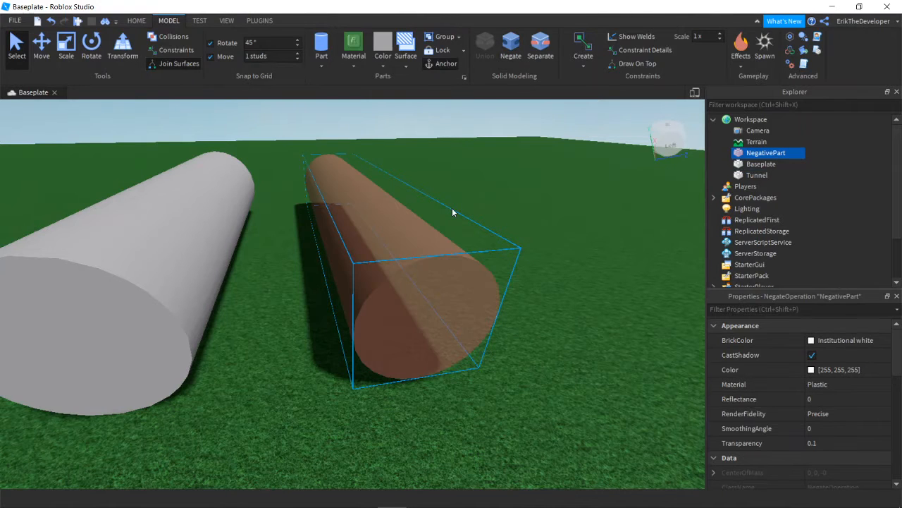
right_click_drag(461, 216, 450, 223)
Step: Try scaling the negative part along the green axis, and clear the selection
left_click(66, 48)
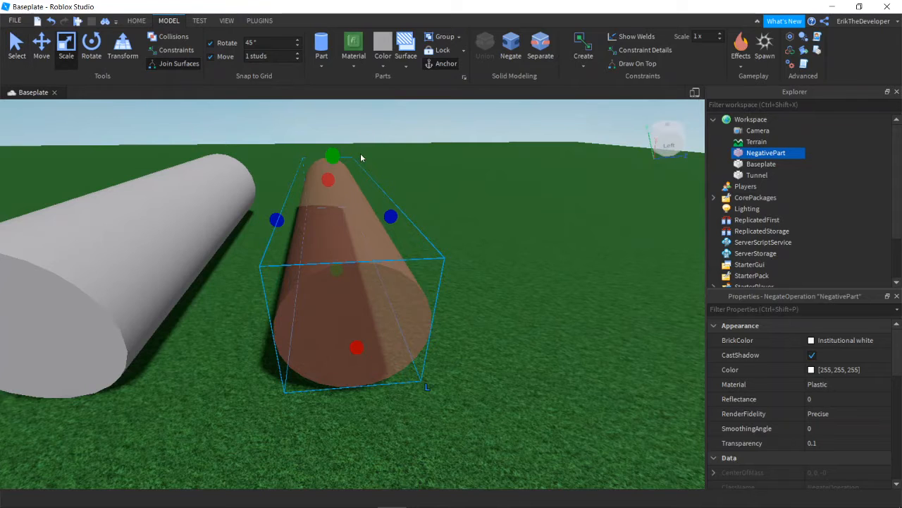
left_click_drag(333, 151, 332, 154)
left_click(16, 48)
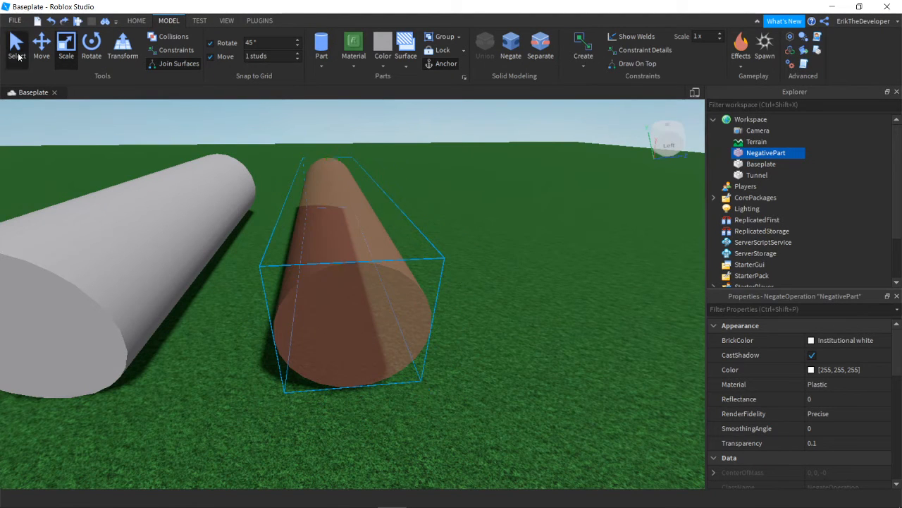
left_click(466, 261)
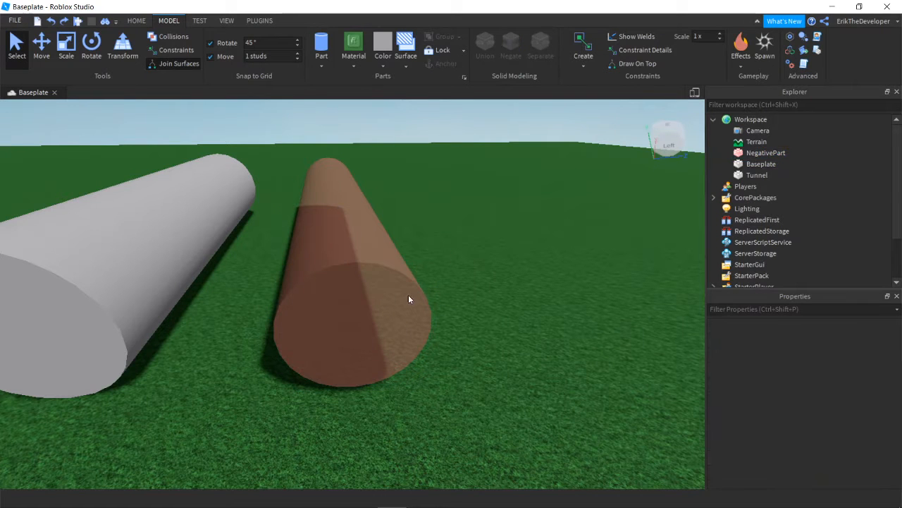
Step: Select the negative part and move it along the blue axis into Tunnel
key("a")
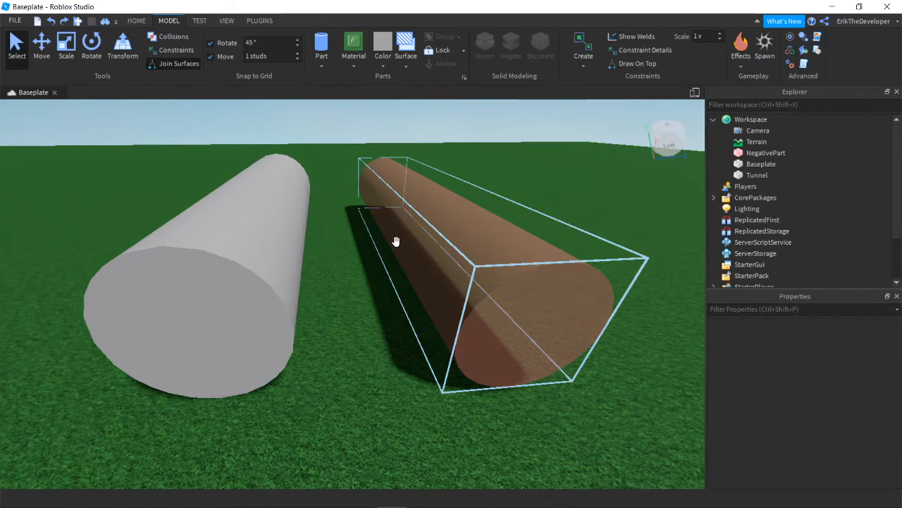
right_click_drag(385, 323, 386, 320)
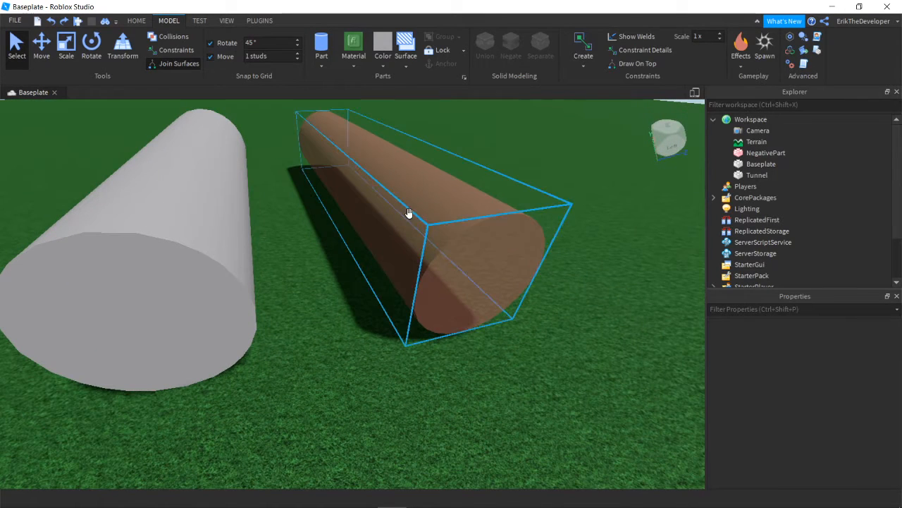
left_click(370, 307)
right_click_drag(354, 342, 349, 310)
key("s")
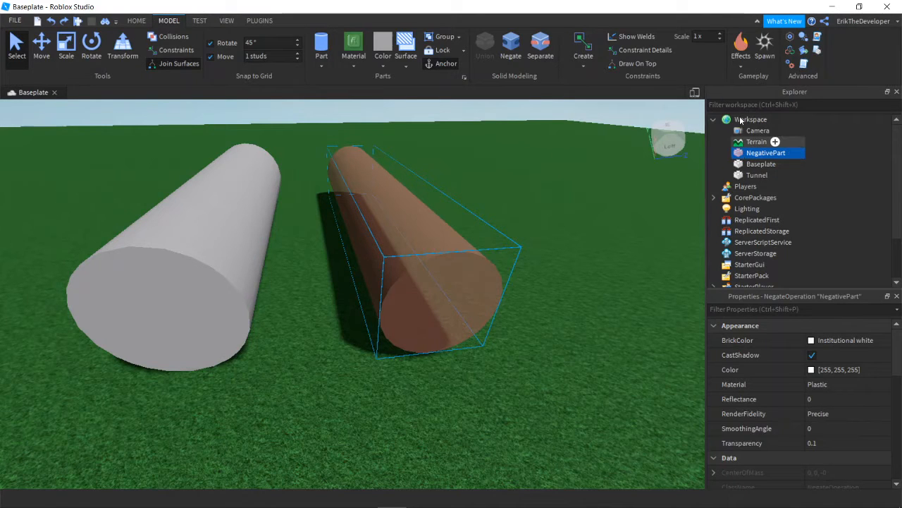
left_click(42, 55)
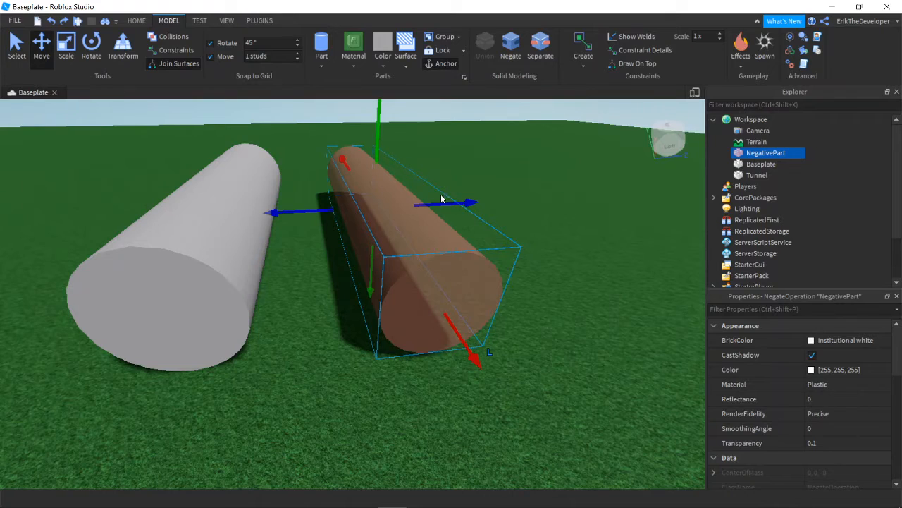
left_click_drag(457, 199, 460, 201)
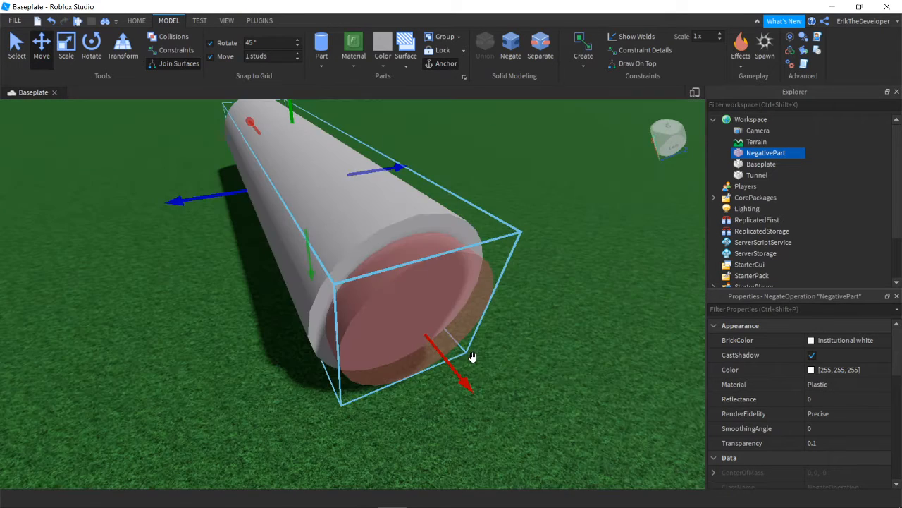
Step: Slide the negative part out of Tunnel along the blue axis and back inside it
right_click_drag(472, 356, 381, 296)
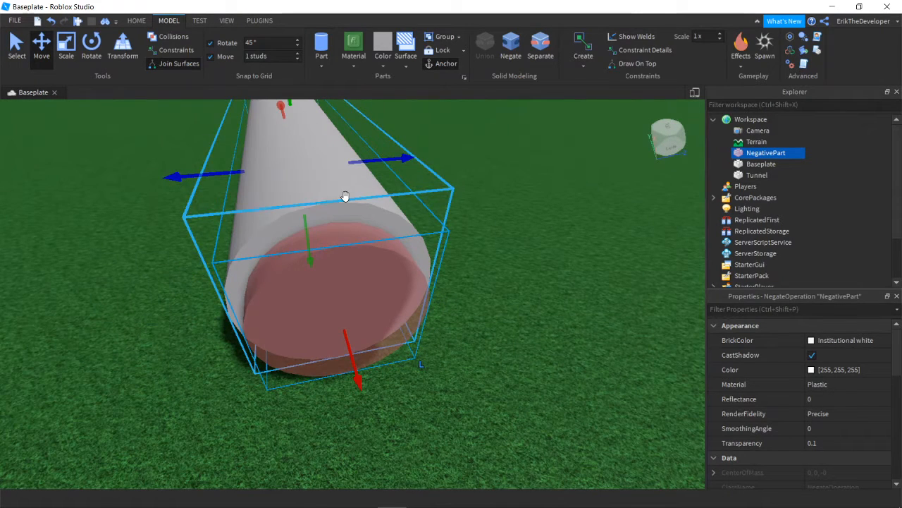
right_click_drag(384, 251, 387, 254)
scroll(65, 352, "down", 1)
left_click_drag(465, 194, 629, 220)
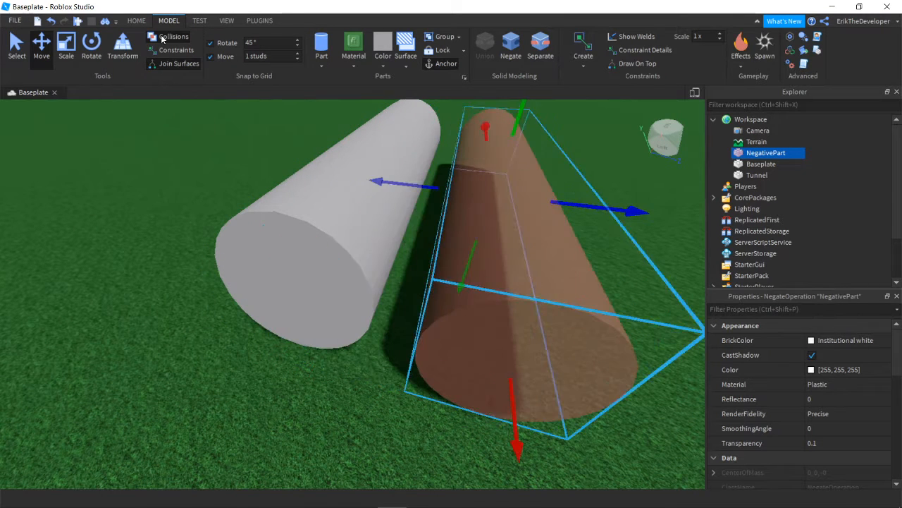
left_click_drag(545, 200, 468, 182)
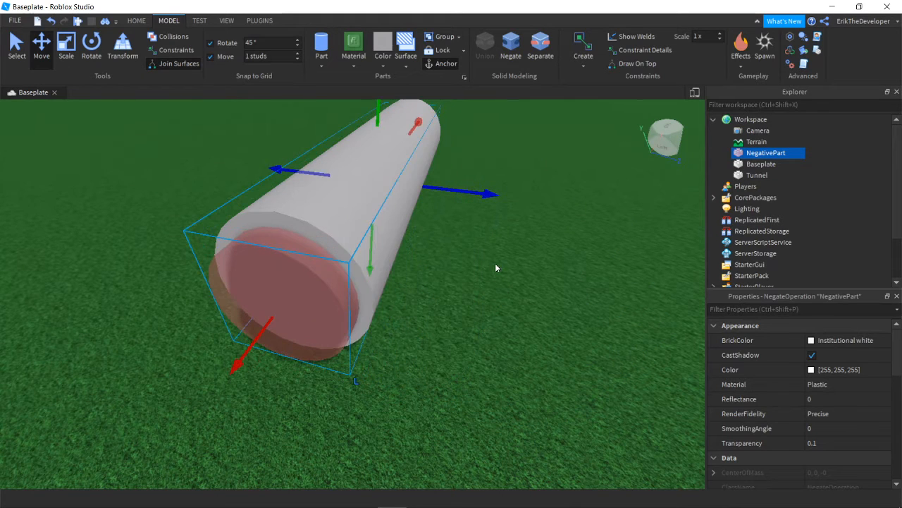
Step: Box-select the negative part and Tunnel together
key("f")
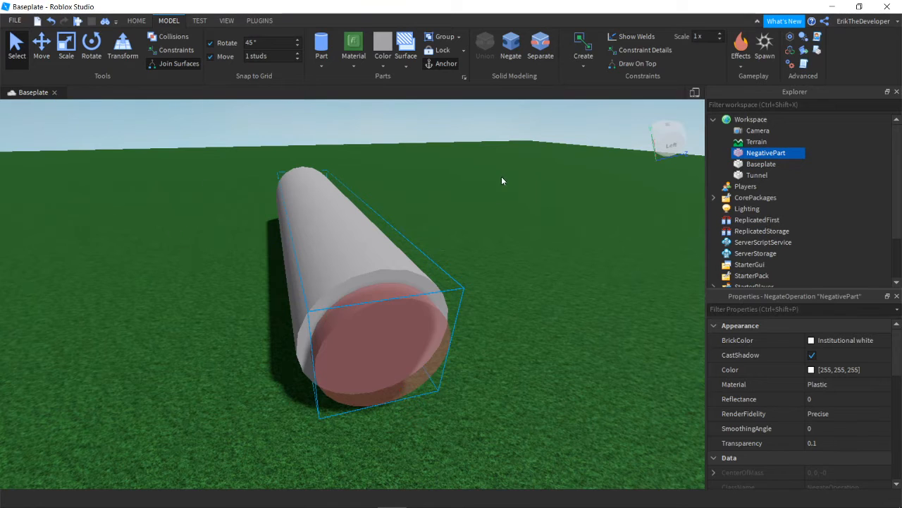
left_click(465, 155)
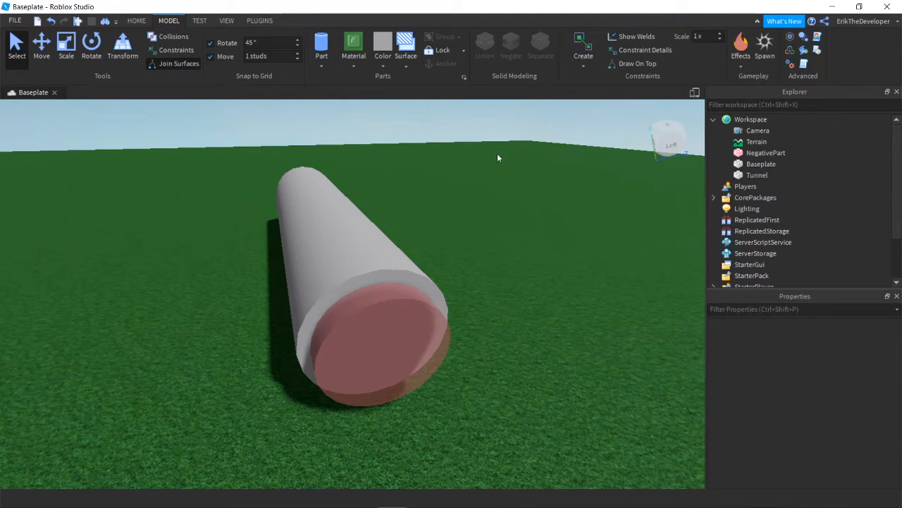
left_click_drag(524, 140, 188, 423)
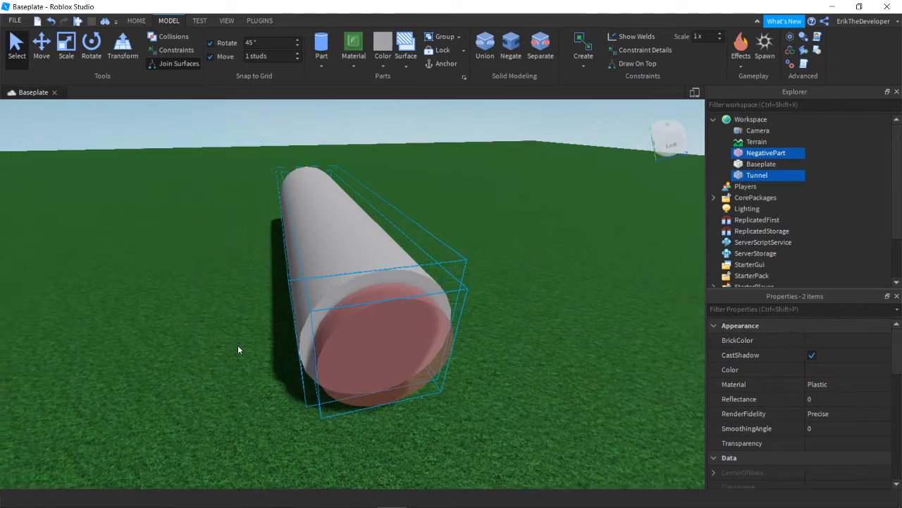
scroll(238, 348, "down", 2)
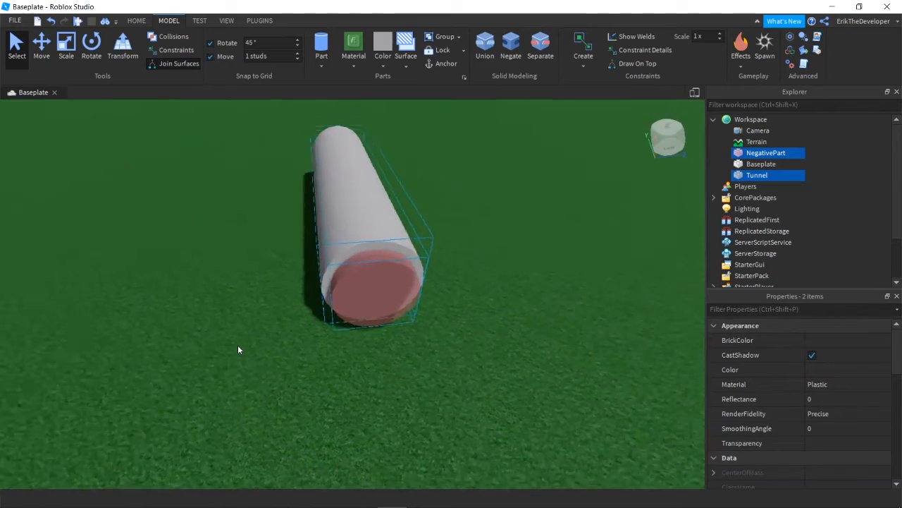
Step: Examine how the negative part overlaps Tunnel at its ends, and check the Union command
key("d")
key("w")
right_click_drag(238, 349, 250, 351)
key("s")
key("d")
key("w")
key("w")
key("s")
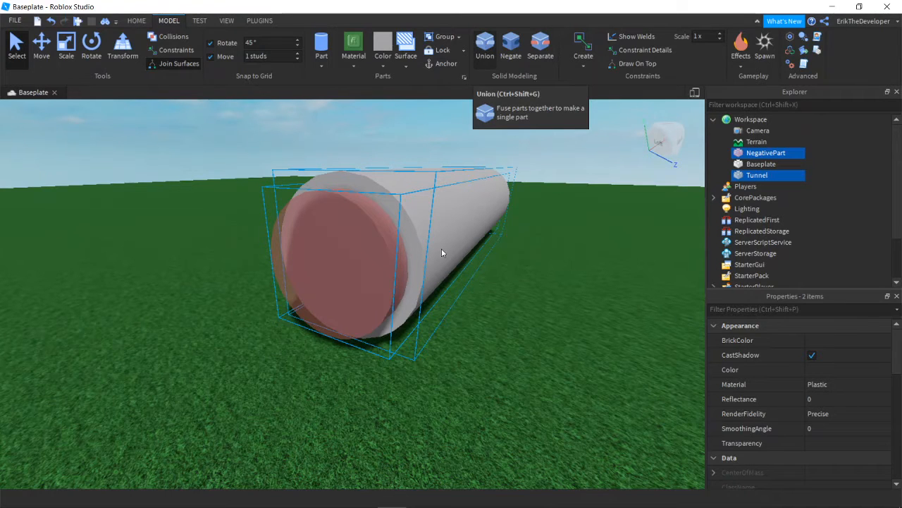
Step: Insert a block part on empty ground, duplicate it end to end with the original, and undo both additions
right_click_drag(477, 271, 146, 24)
left_click(145, 24)
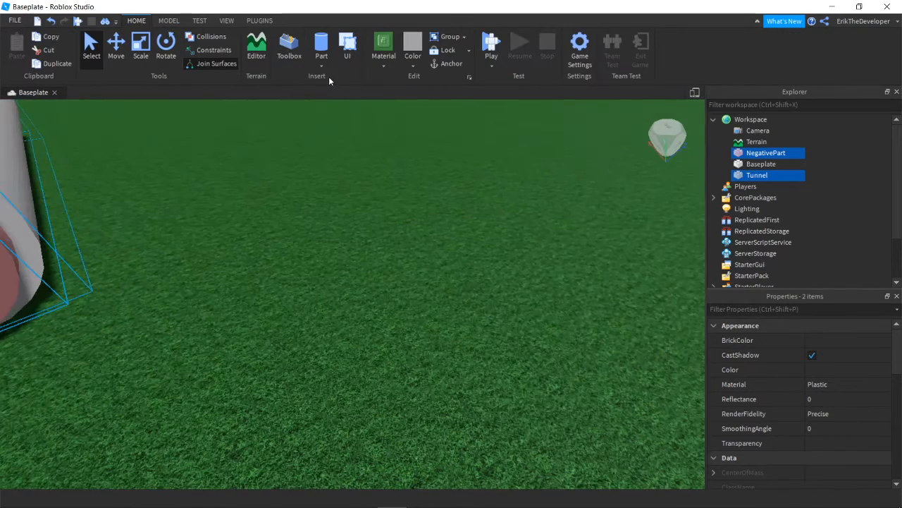
left_click(323, 67)
left_click(334, 78)
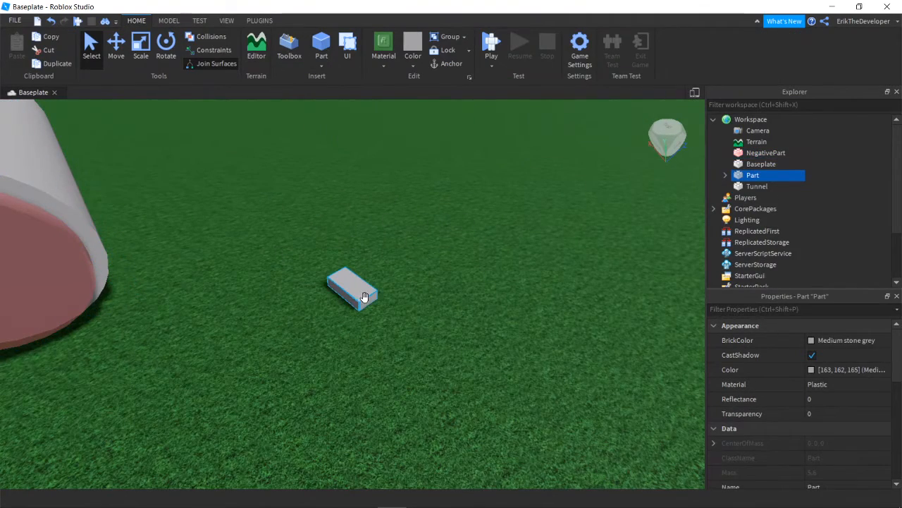
key("ctrl+d")
left_click_drag(346, 286, 382, 319)
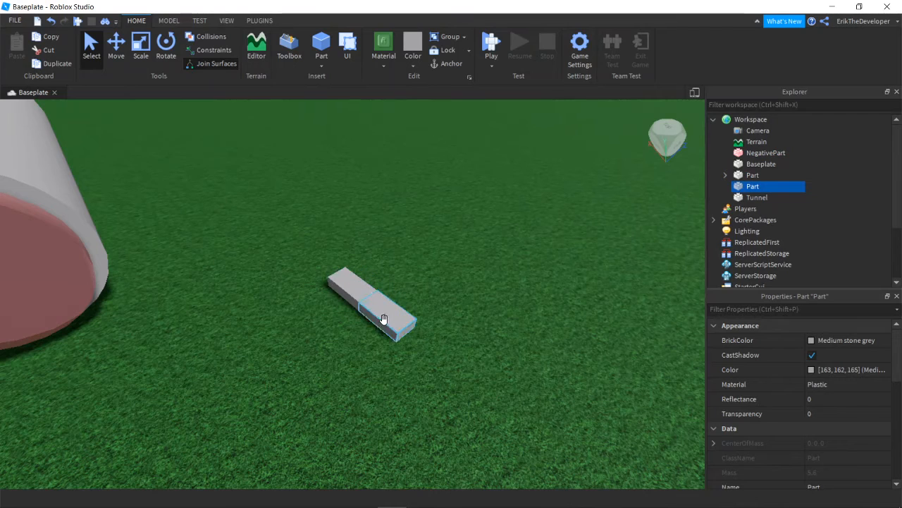
mouse_move(384, 322)
right_mouse_down()
mouse_move(388, 333)
mouse_move(378, 330)
right_mouse_up()
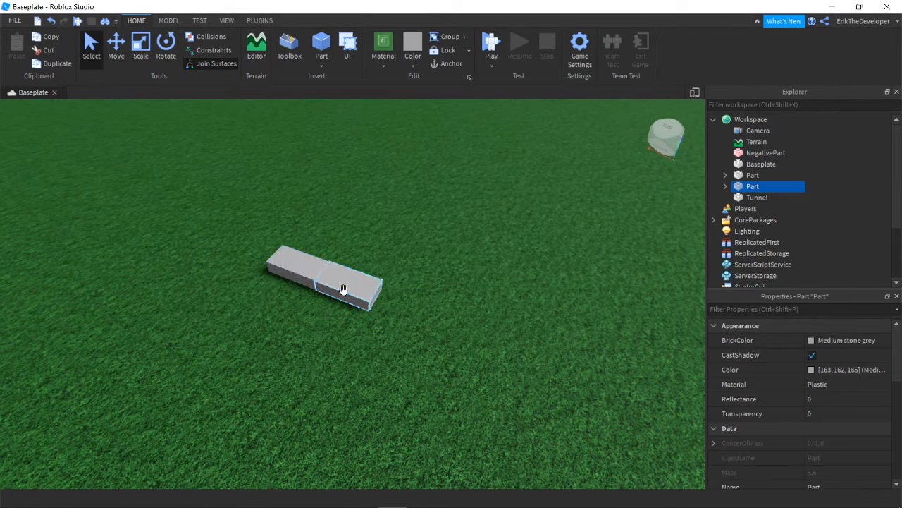
right_click_drag(334, 361, 334, 361)
key("ctrl+z")
key("ctrl+z")
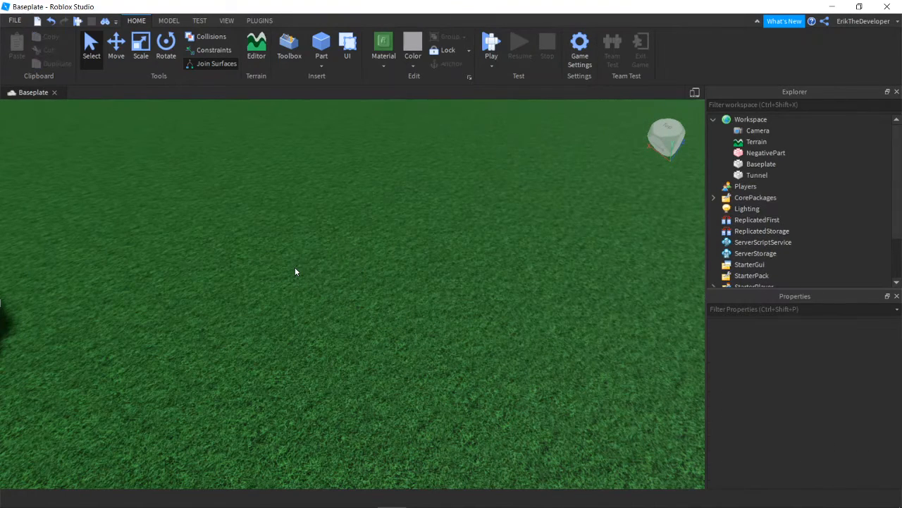
Step: Select Tunnel and the negative part together, and bring up the solid modeling tools
right_click_drag(295, 271, 295, 271)
right_click_drag(400, 286, 401, 285)
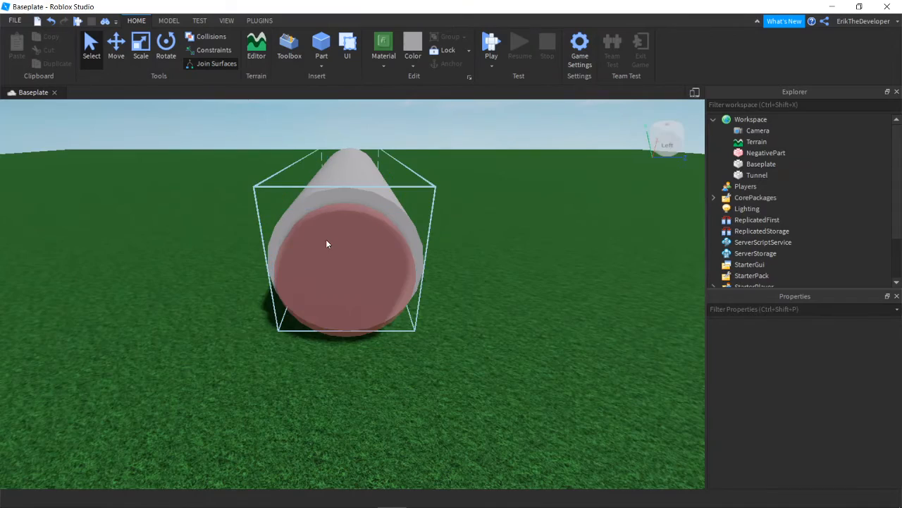
right_click_drag(325, 239, 325, 230)
scroll(346, 229, "down", 1)
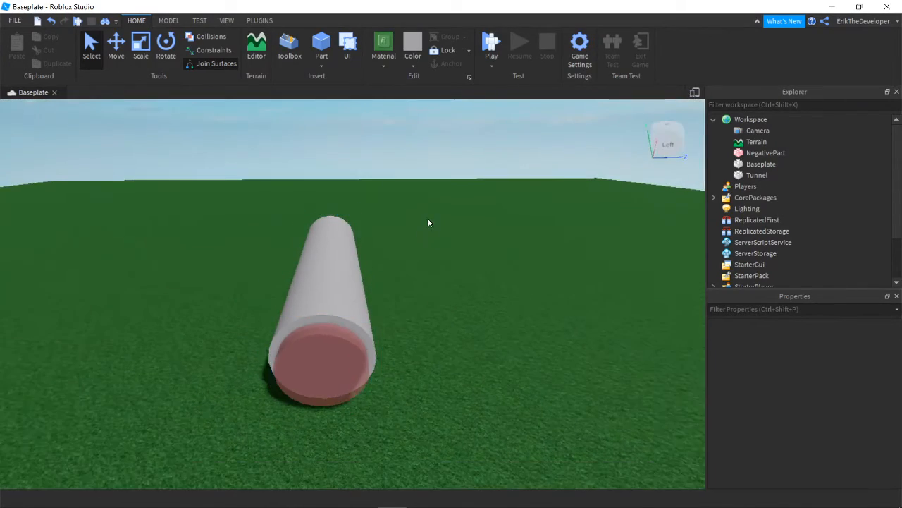
scroll(428, 222, "down", 1)
left_click_drag(430, 210, 294, 376)
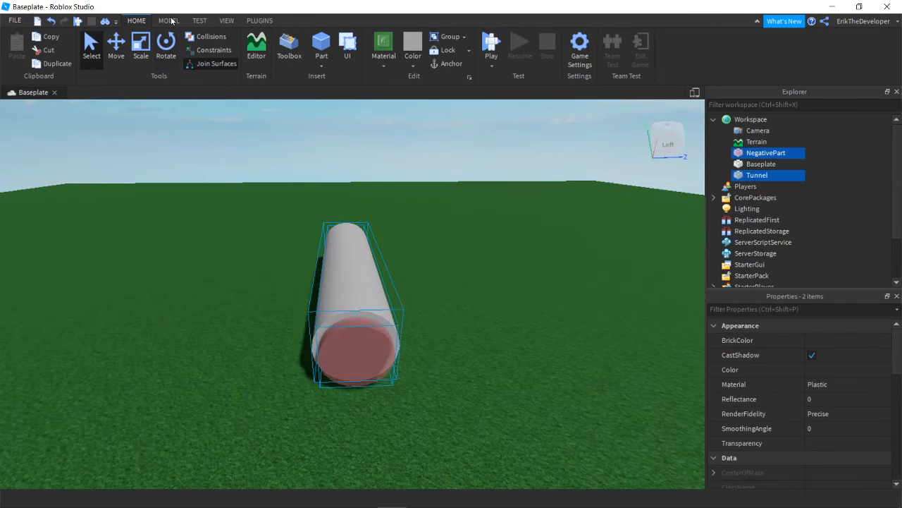
left_click(171, 22)
right_click_drag(397, 239, 397, 242)
scroll(396, 241, "up", 2)
scroll(397, 241, "up", 2)
scroll(397, 242, "down", 3)
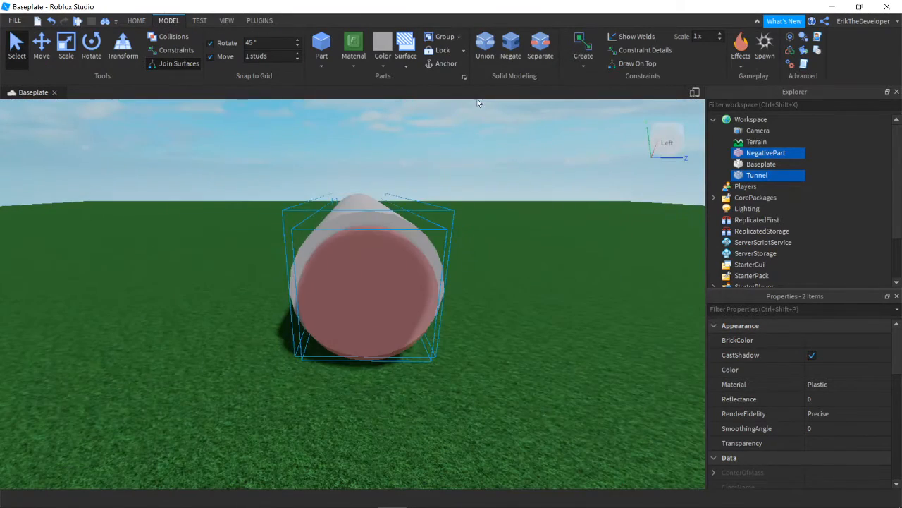
Step: Union the selected negative part with Tunnel to hollow out the cylinder
right_click_drag(483, 241, 483, 241)
key("d")
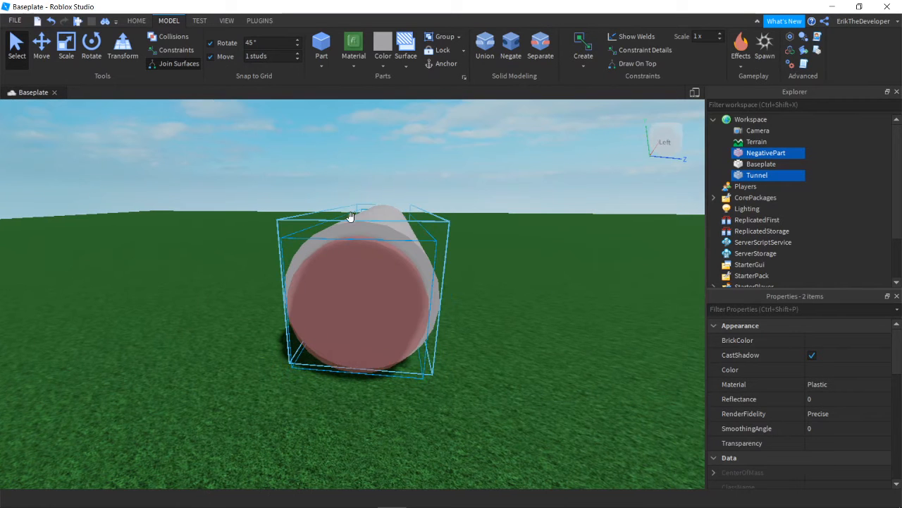
scroll(296, 290, "up", 1)
scroll(454, 282, "down", 2)
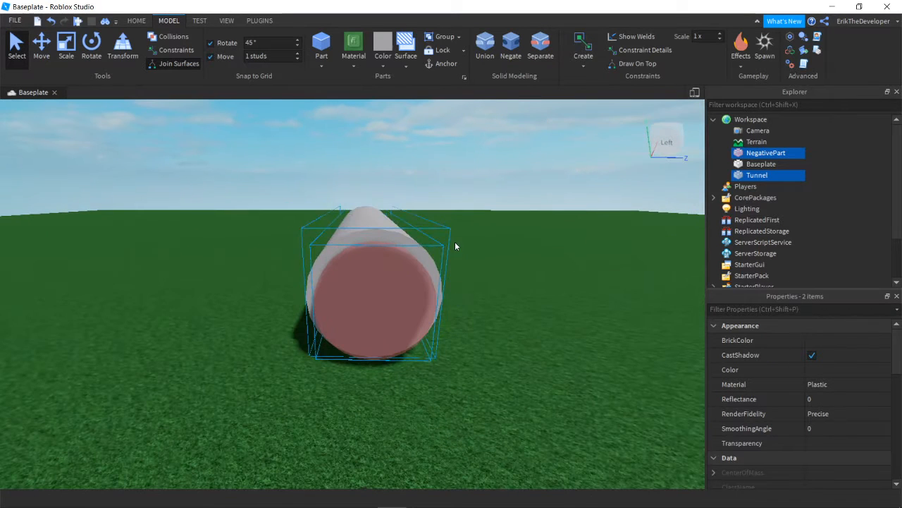
left_click(485, 48)
Step: Examine the hollowed cylinder from its open end, looking through the bore to the far side
scroll(404, 360, "up", 3)
right_click_drag(404, 361, 403, 345)
scroll(402, 346, "down", 2)
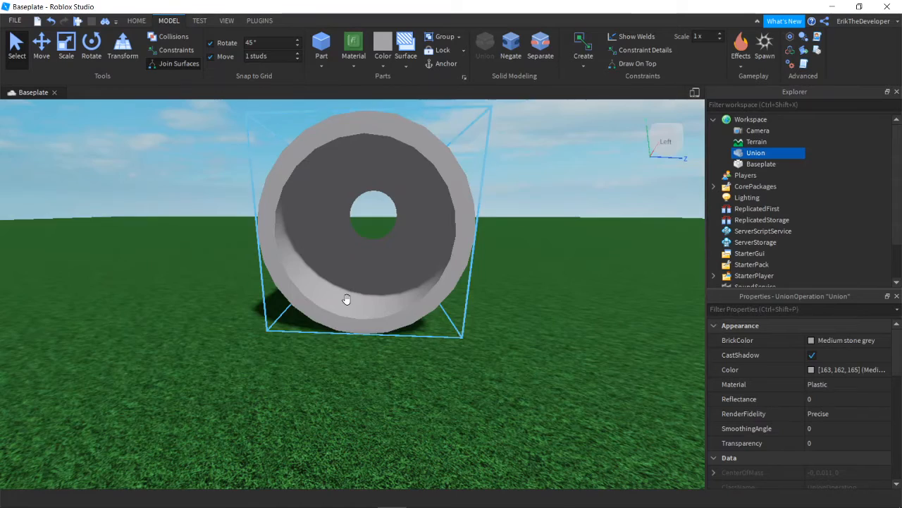
scroll(346, 300, "up", 8)
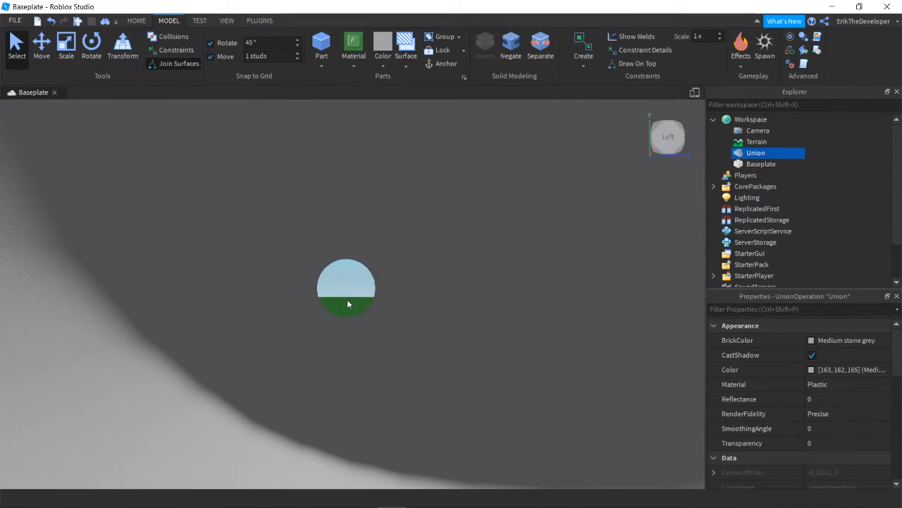
scroll(347, 303, "down", 4)
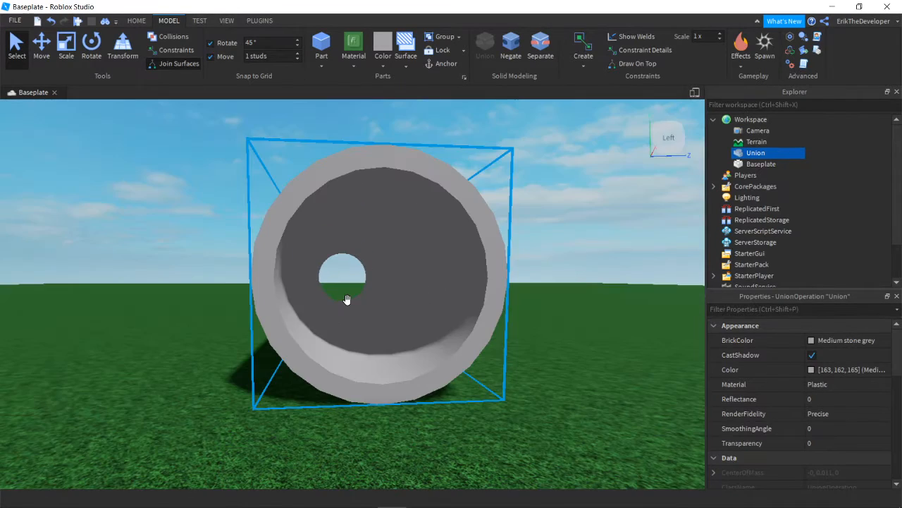
scroll(347, 302, "up", 4)
scroll(347, 299, "down", 8)
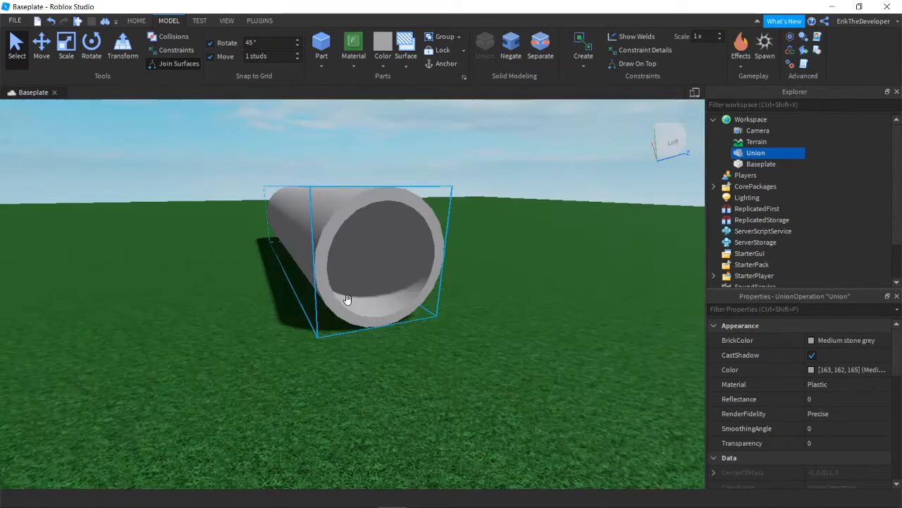
scroll(347, 299, "down", 2)
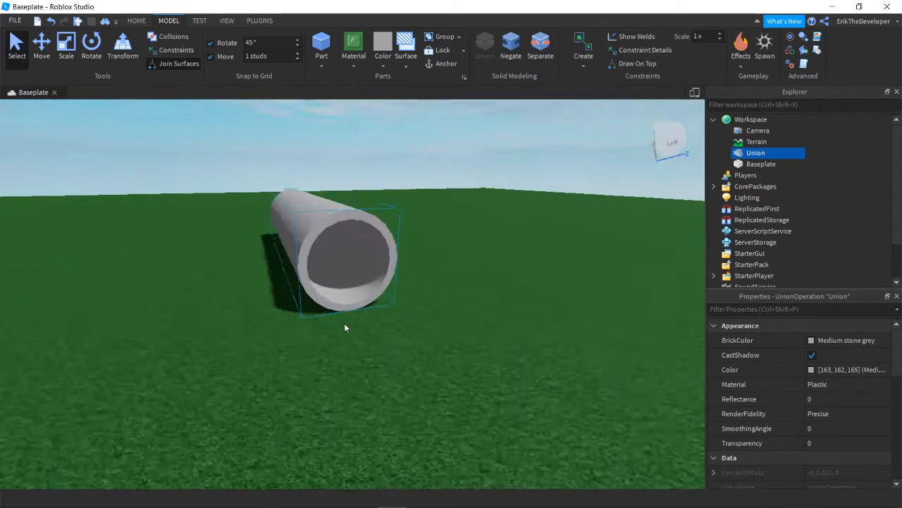
scroll(344, 323, "up", 8)
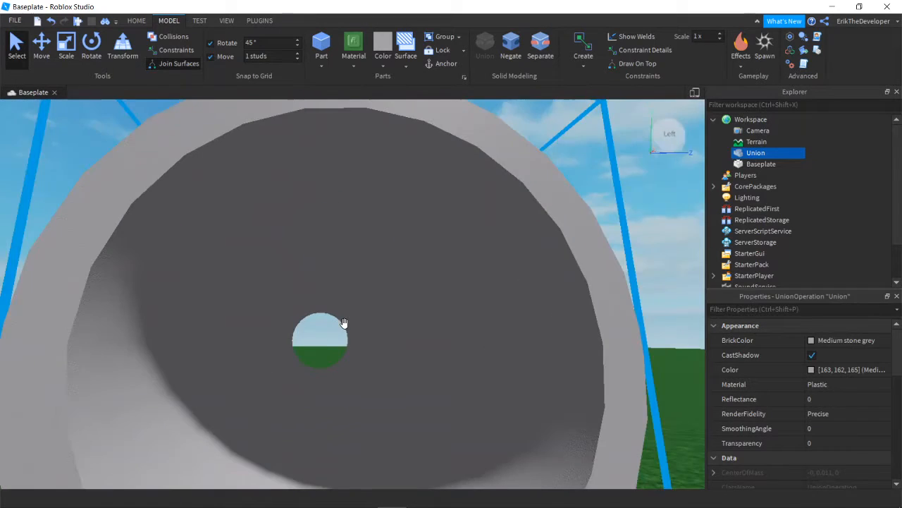
scroll(344, 323, "up", 3)
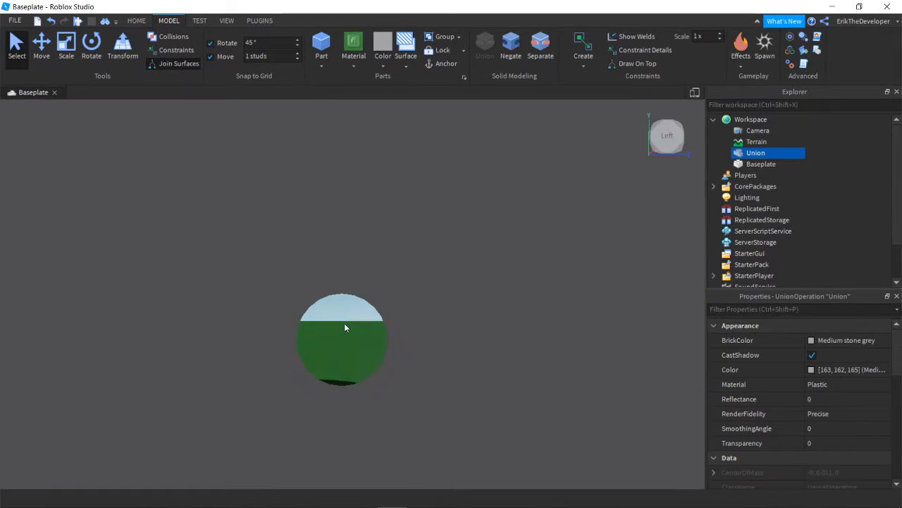
scroll(344, 323, "up", 3)
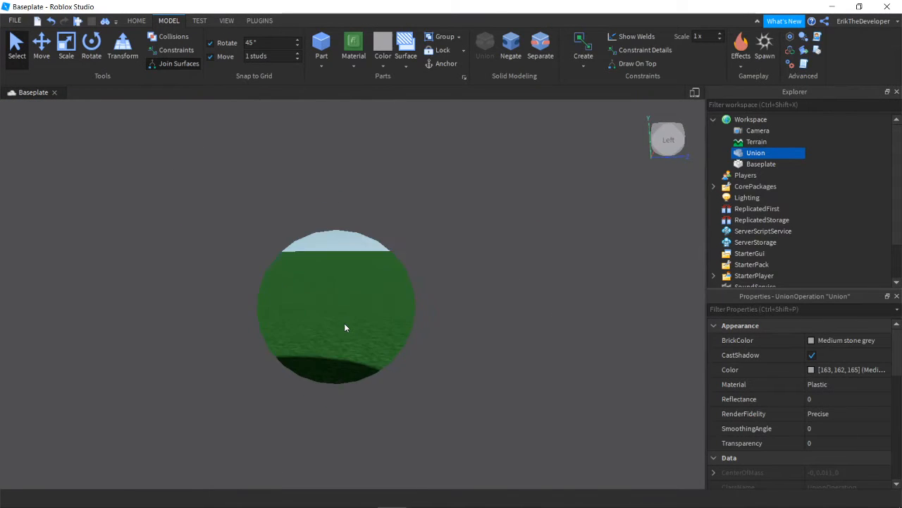
scroll(344, 323, "down", 6)
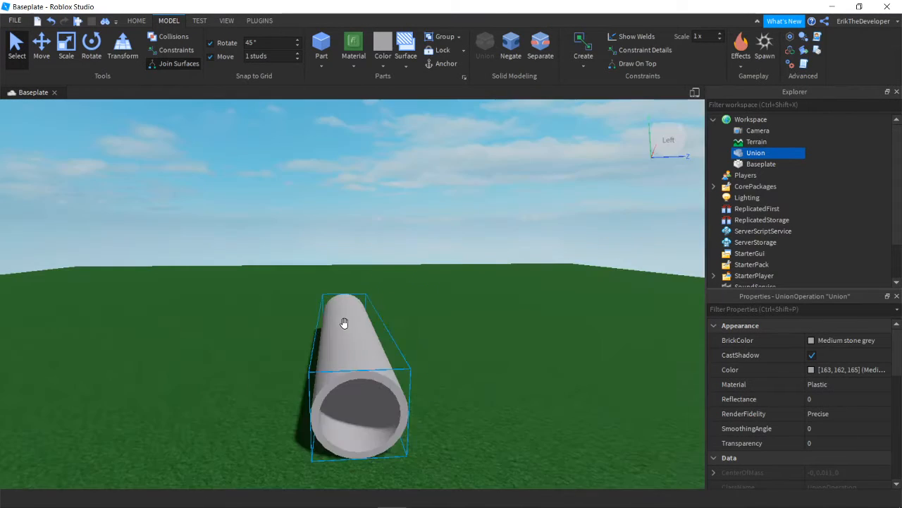
Step: Rename the Union object in the Workspace as Tunnel
right_click_drag(344, 323, 423, 291)
right_click(751, 154)
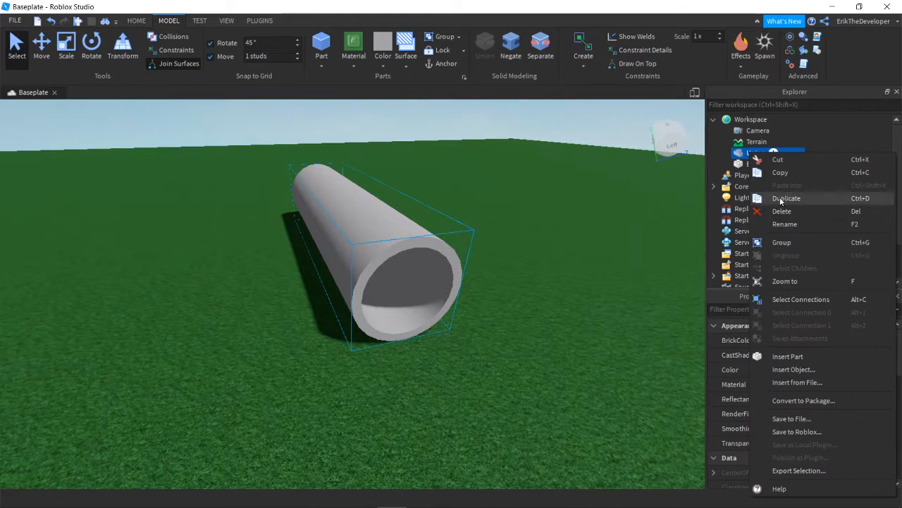
left_click(786, 224)
type("Tunnel")
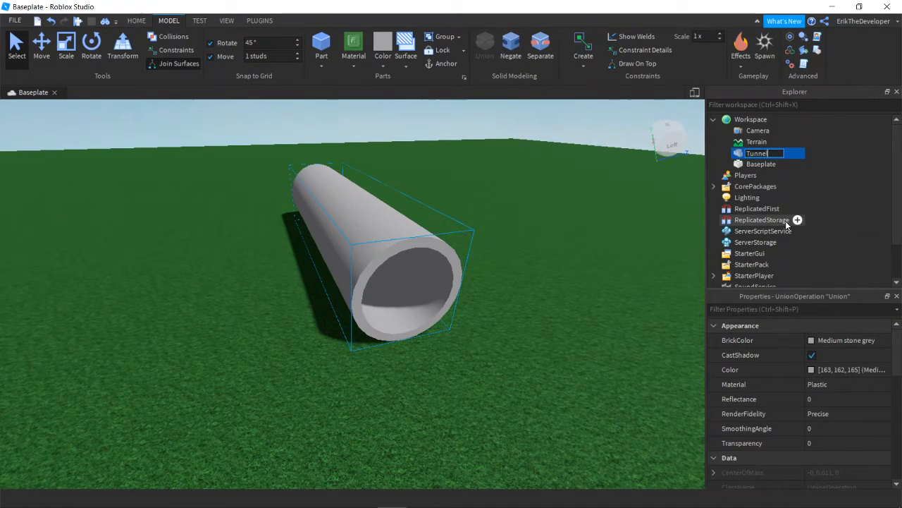
key("Return")
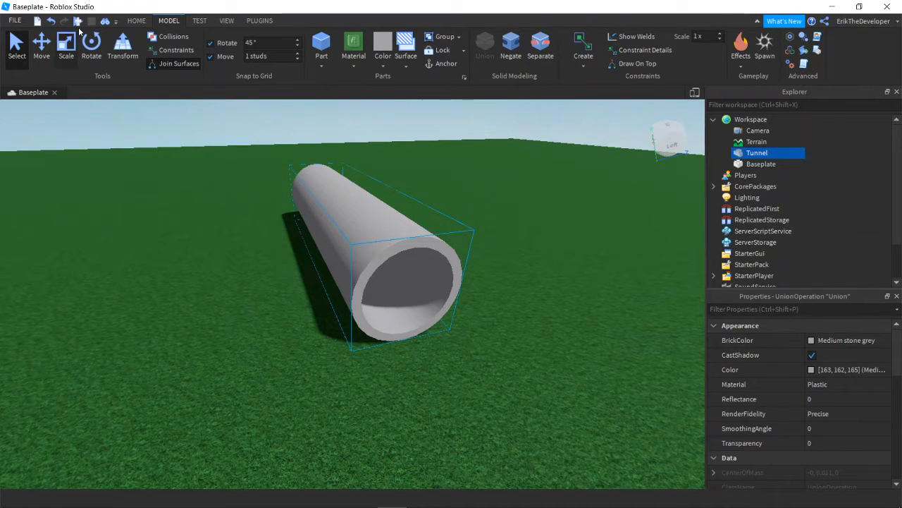
Step: Inspect the hollow Tunnel from several angles and check the solid modeling tools
left_click(136, 20)
scroll(344, 349, "up", 5)
right_click_drag(345, 349, 346, 348)
right_click_drag(345, 307, 345, 304)
scroll(345, 304, "down", 3)
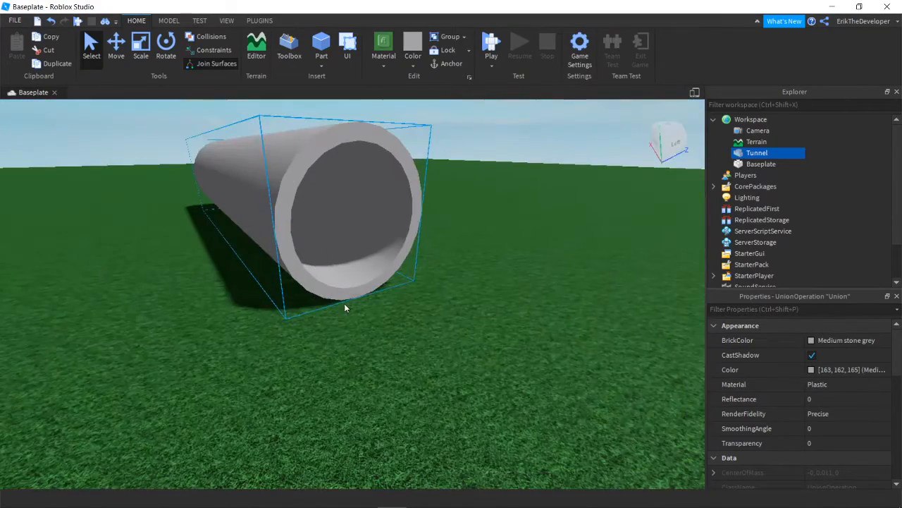
left_click(169, 20)
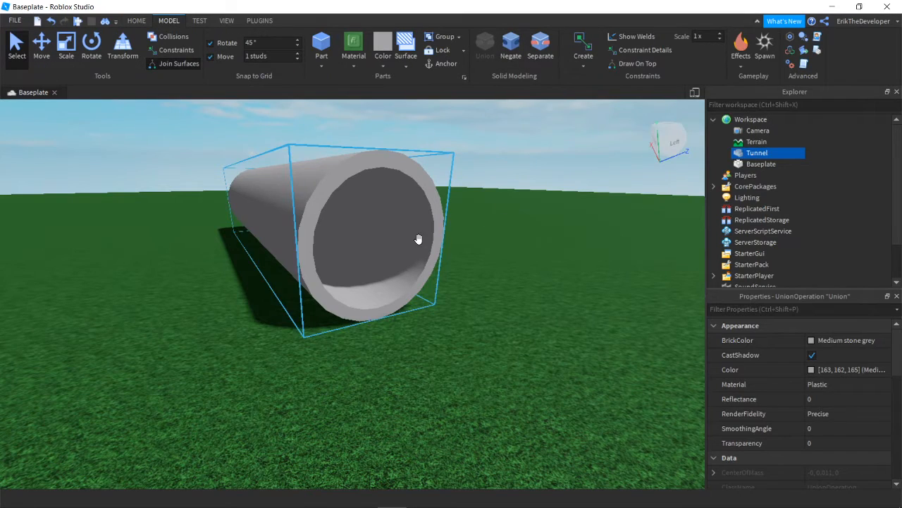
key("d")
right_click_drag(471, 259, 471, 259)
key("a")
key("d")
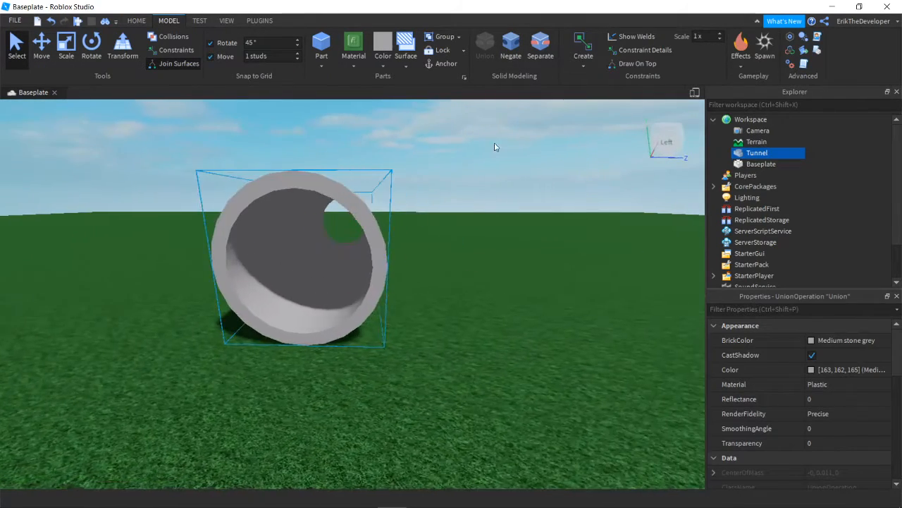
key("w")
key("a")
key("s")
key("d")
key("w")
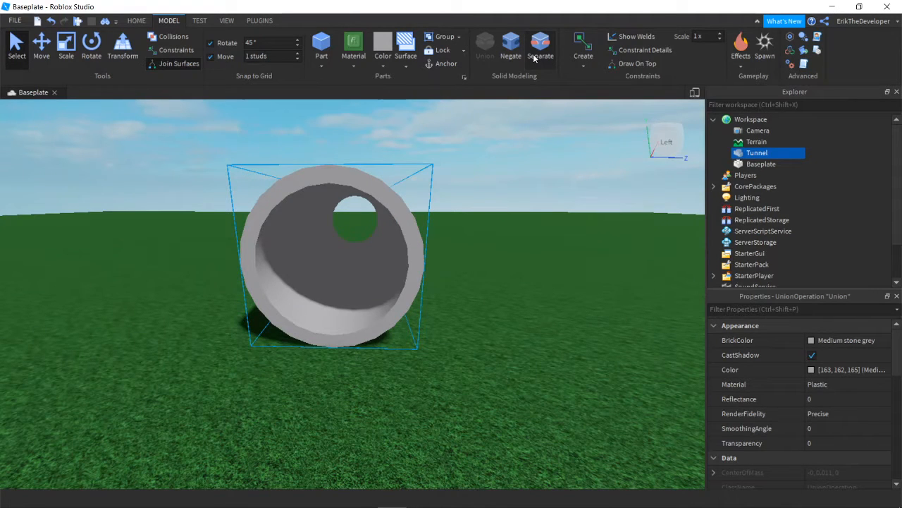
Step: Select Tunnel and use Separate to split it back into the solid cylinder and the negative part
right_click(534, 58)
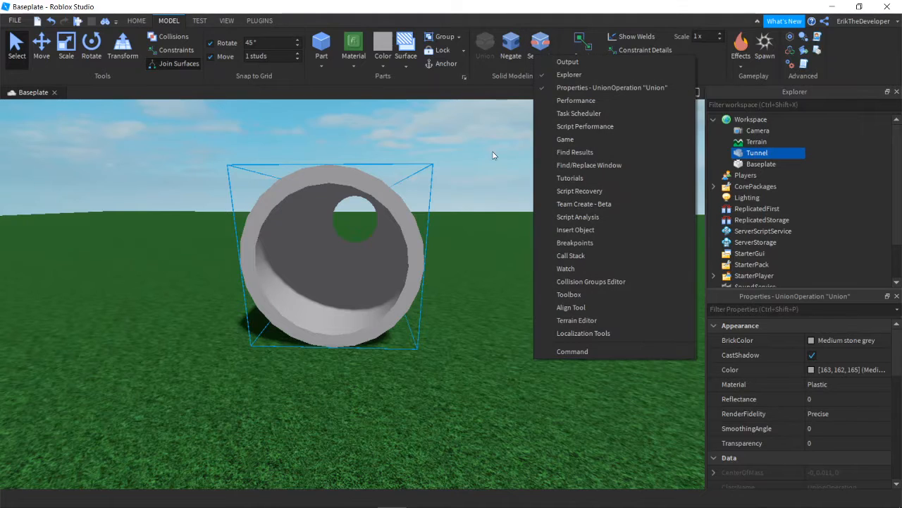
left_click(356, 231)
left_click(457, 174)
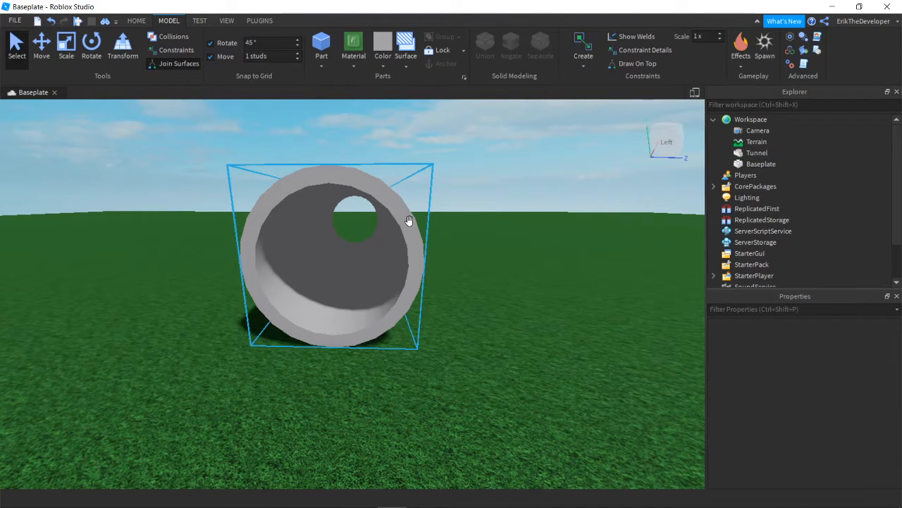
left_click(464, 173)
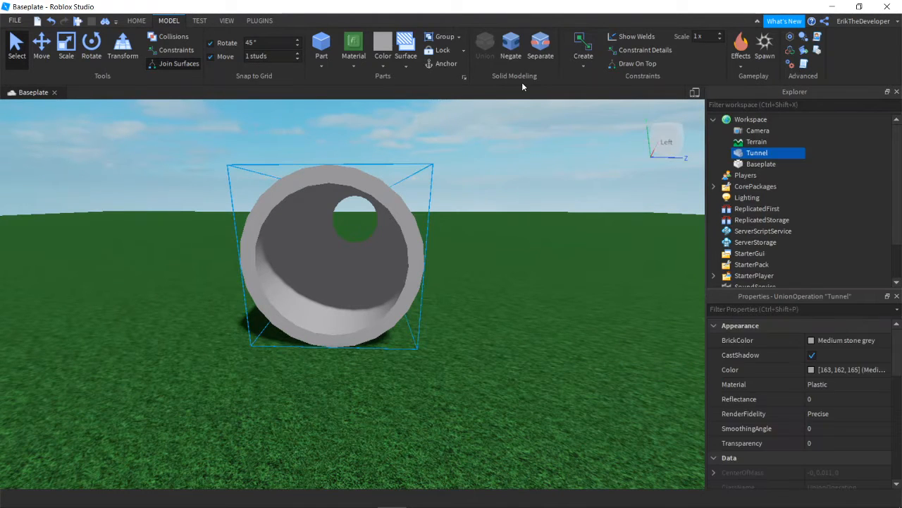
left_click(540, 53)
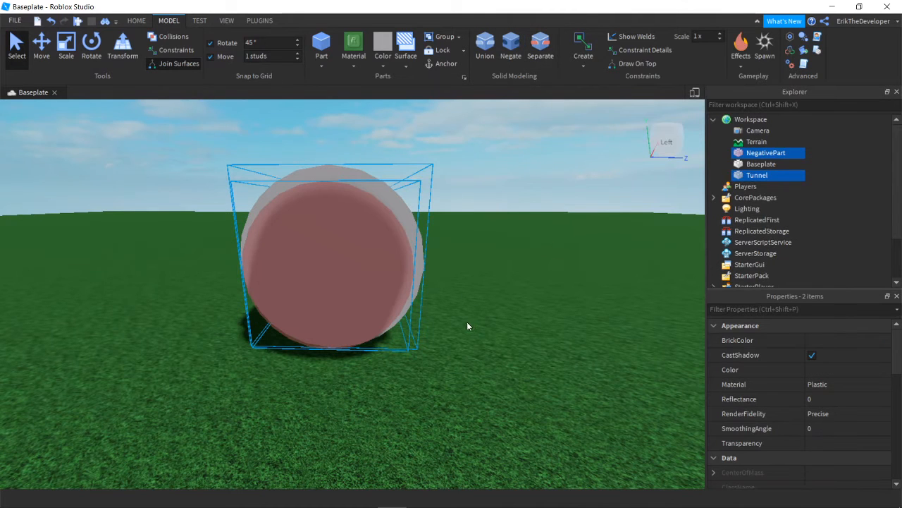
right_click_drag(467, 322, 445, 317)
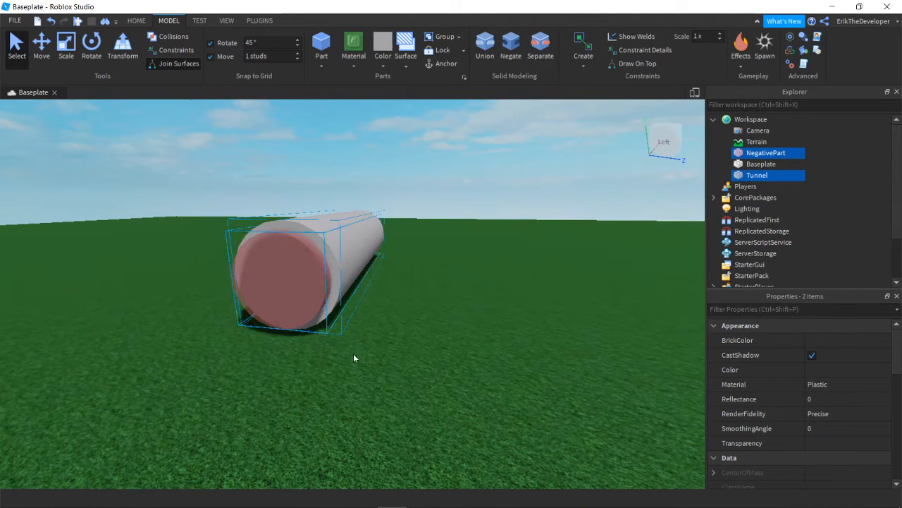
Step: Union the separated cylinder and negative part again and rename the result as Tunnel
left_click(486, 47)
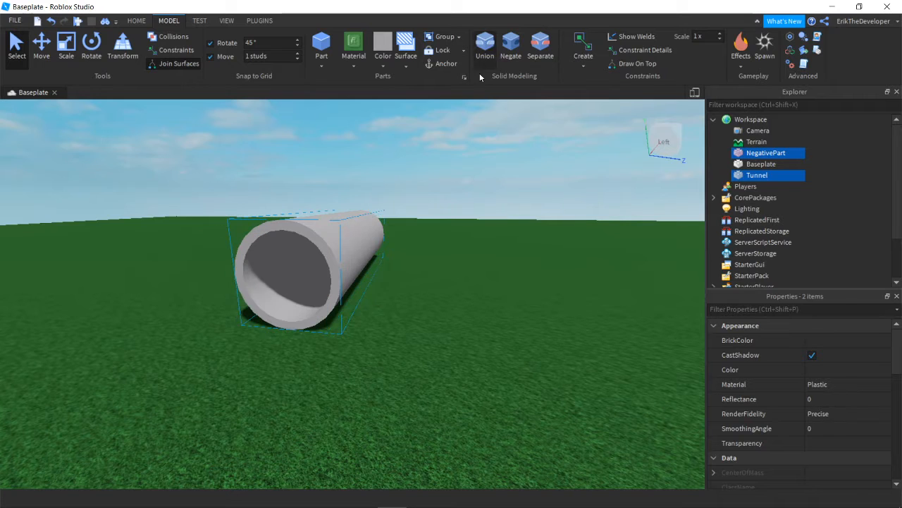
right_click(749, 154)
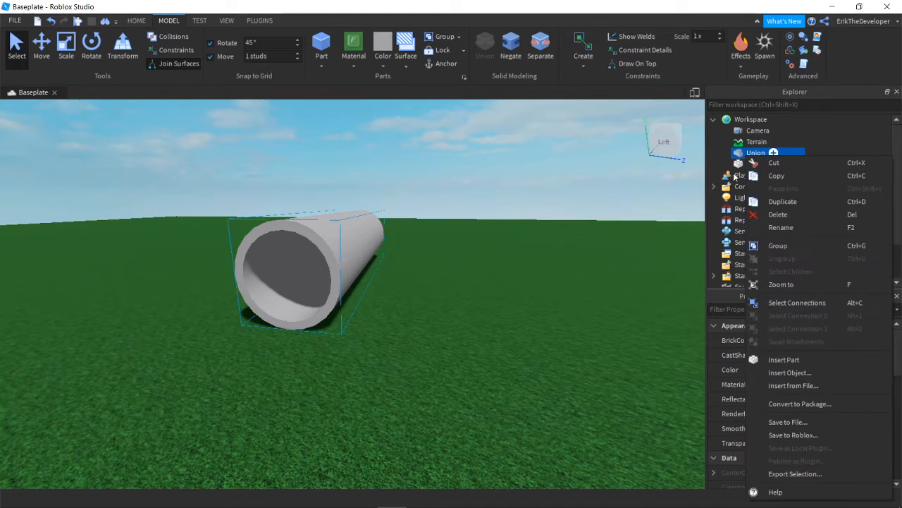
left_click(780, 227)
type("Tunnel")
key("Return")
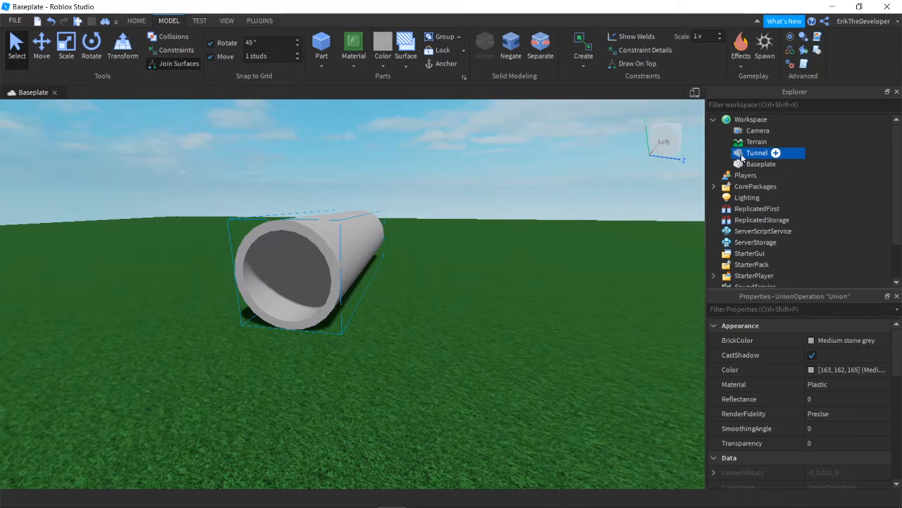
right_click_drag(476, 283, 479, 286)
key("a")
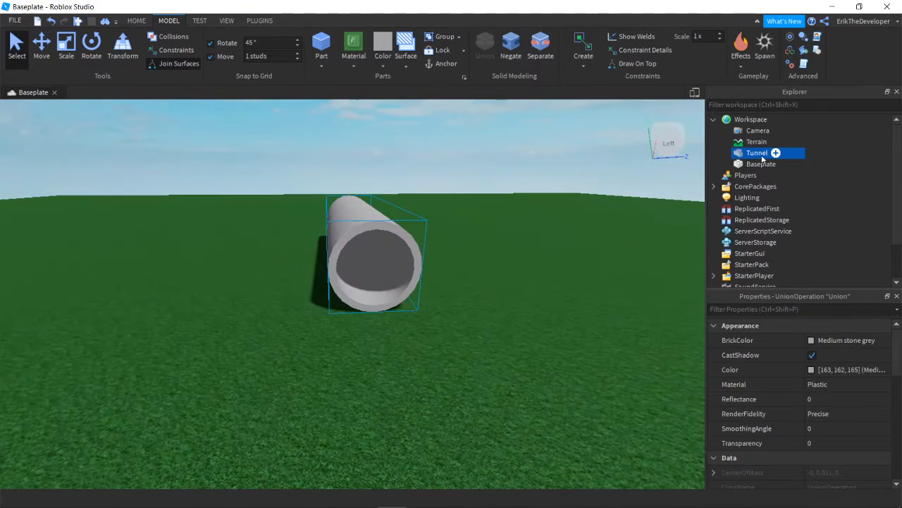
right_click(742, 159)
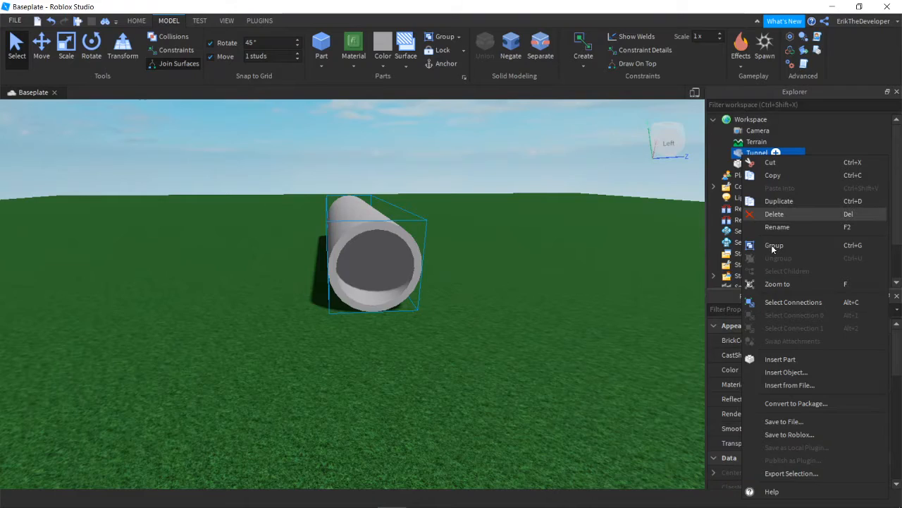
left_click(513, 175)
Step: Insert a block part on an empty area of the grass baseplate away from Tunnel
left_click(136, 20)
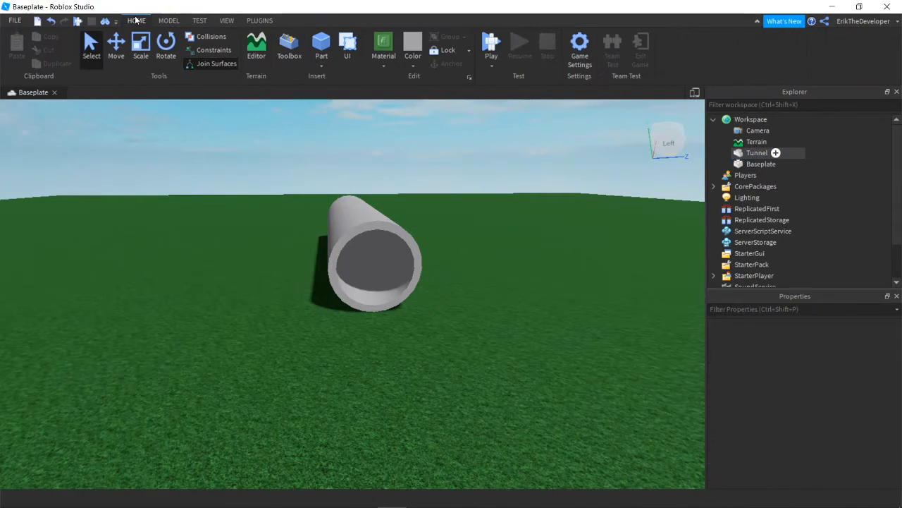
right_click_drag(378, 244, 381, 291)
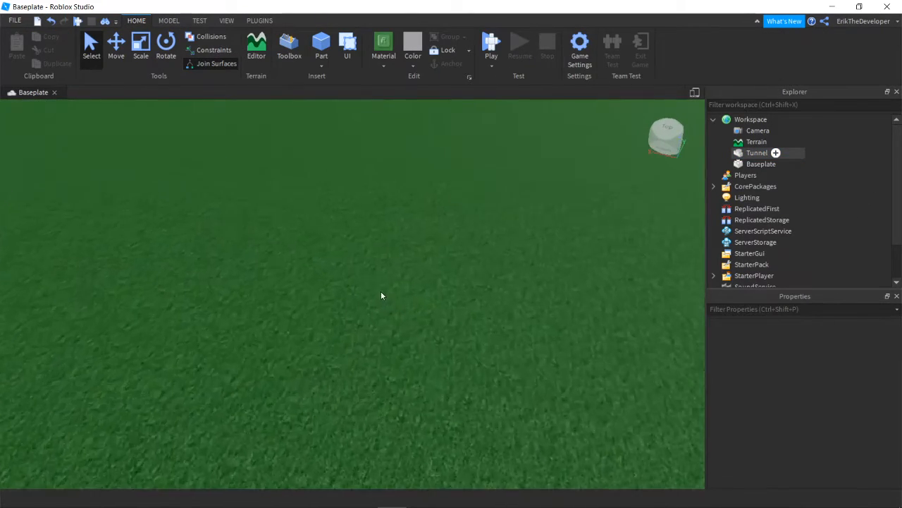
left_click(322, 64)
left_click(338, 77)
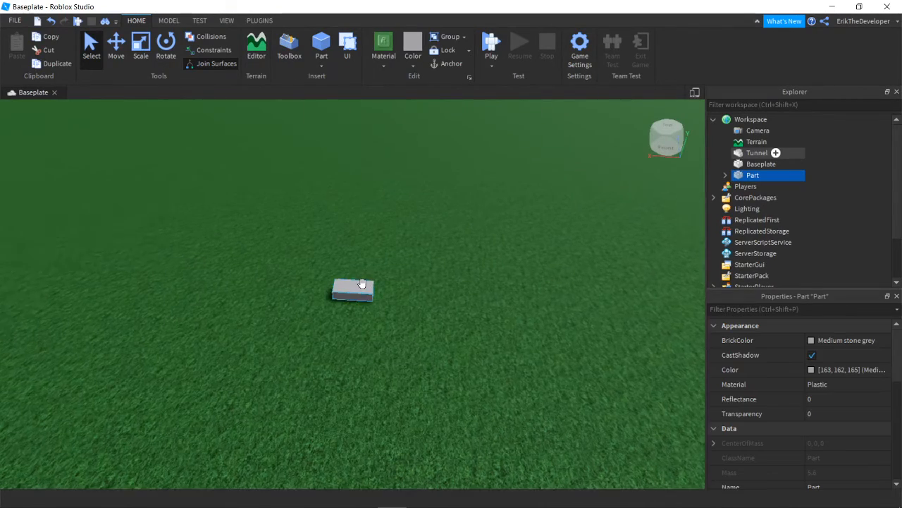
scroll(361, 284, "up", 3)
Step: Scale the new block part taller and wider into a thin upright wall panel
left_click(144, 62)
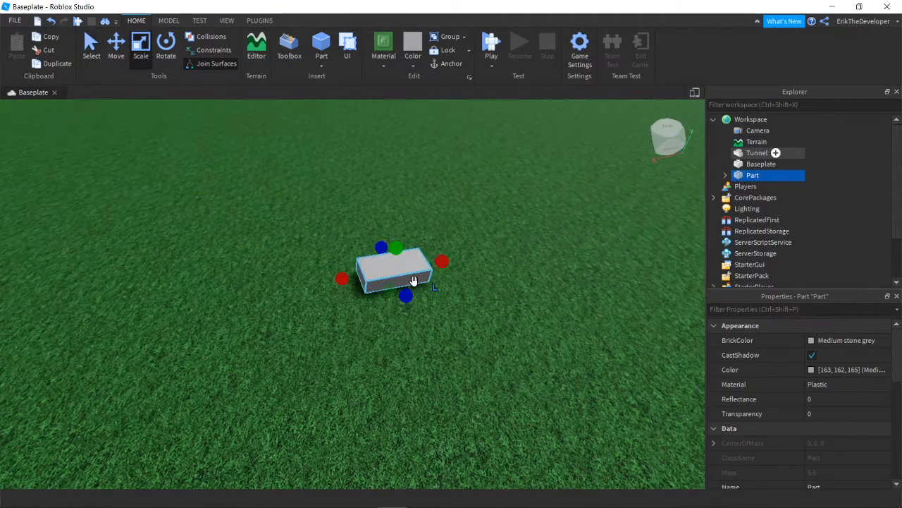
left_click_drag(414, 292, 407, 155)
key("d")
right_click_drag(410, 216, 304, 299)
key("s")
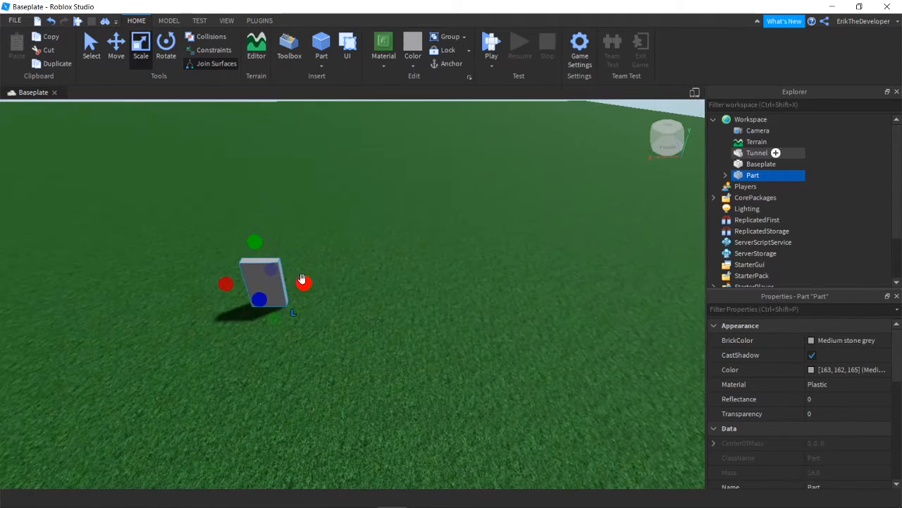
left_click_drag(301, 280, 334, 283)
Step: Duplicate the wall panel and move the copy a short distance in front of the original along the blue axis
left_click(115, 48)
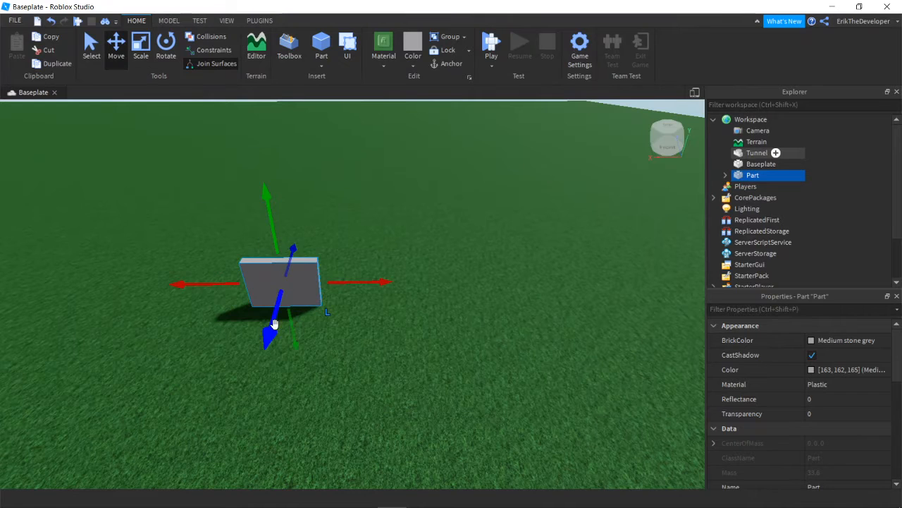
key("ctrl+d")
left_click_drag(271, 326, 256, 371)
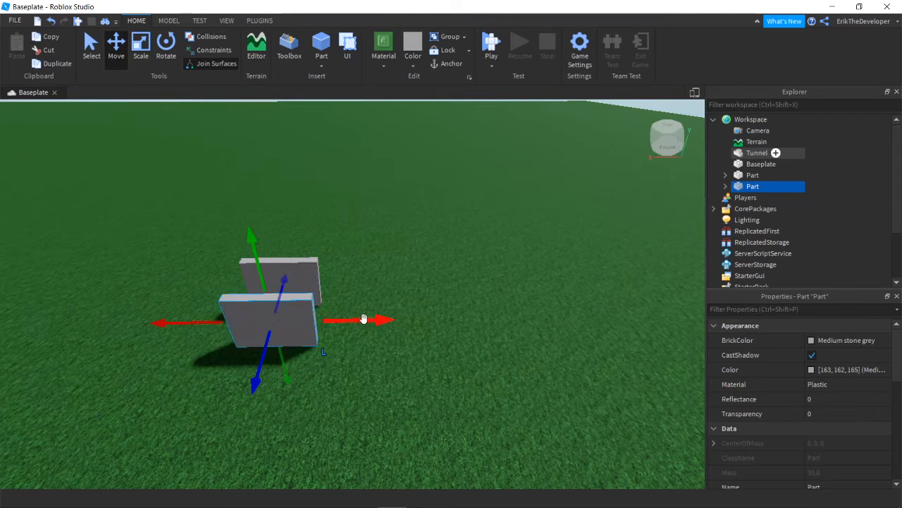
Step: Duplicate the wall panel, place it across one open end between the two walls, and scale it to span both walls
key("ctrl+d")
left_click_drag(362, 318, 344, 327)
right_click_drag(385, 282, 382, 282)
left_click_drag(343, 340, 412, 326)
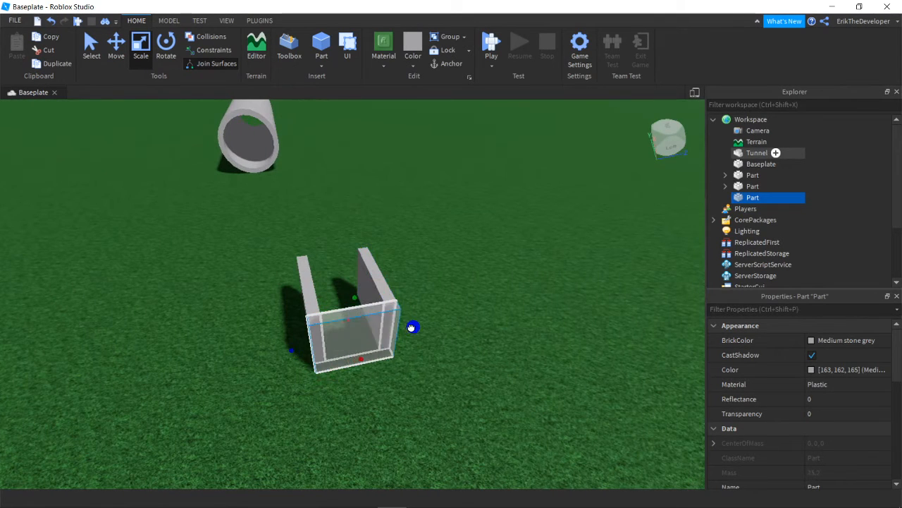
Step: Duplicate the end wall and move the copy along the red axis to close the opposite end of the box
left_click(116, 45)
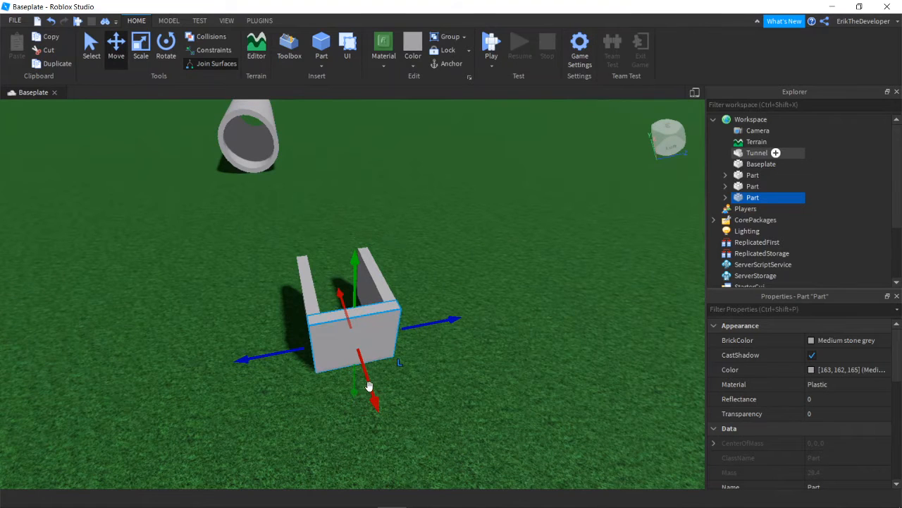
key("ctrl+d")
left_click_drag(368, 386, 349, 318)
scroll(371, 317, "up", 3)
right_click_drag(370, 316, 360, 326)
Step: Duplicate one long side wall and raise the copy along the green axis so it sits on top of the original
left_click(360, 327)
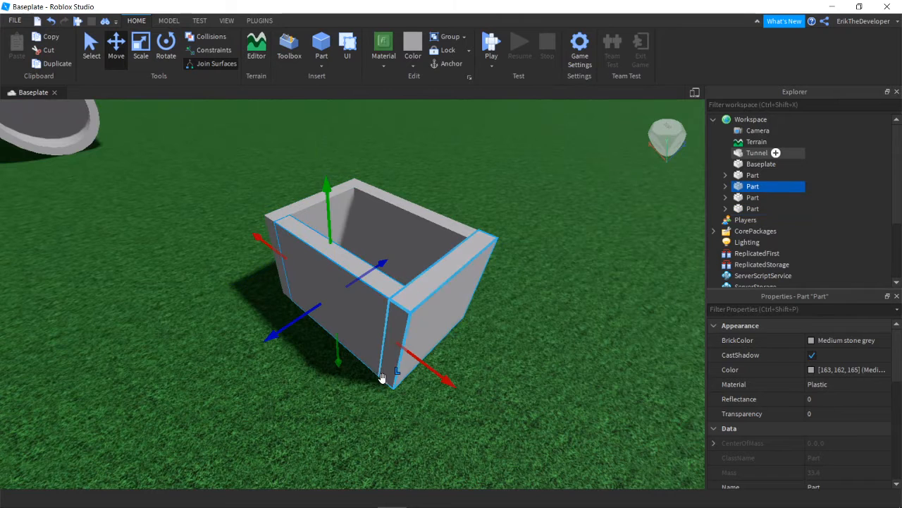
key("ctrl+d")
scroll(380, 367, "down", 4)
left_click_drag(359, 247, 359, 134)
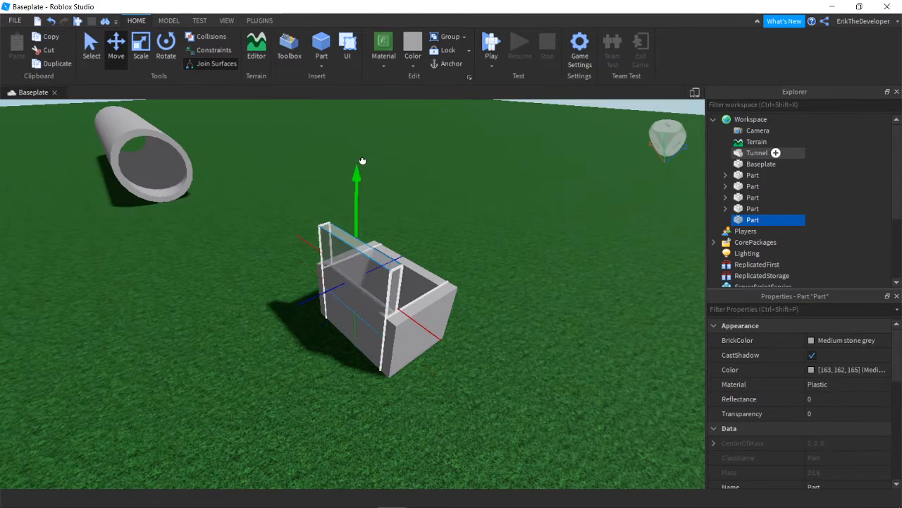
key("ctrl+r")
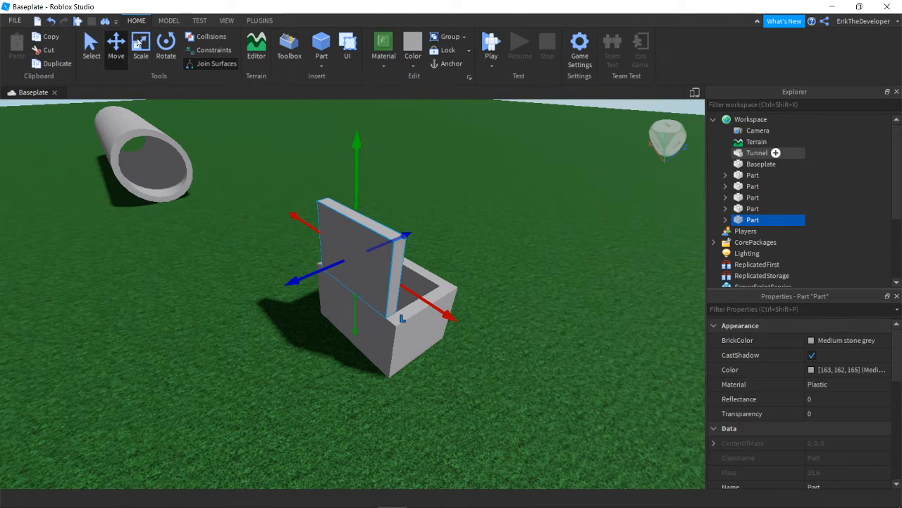
Step: Scale the raised panel down to a thin slab and extend it over all four walls as a flat roof
left_click(141, 46)
left_click_drag(357, 195, 354, 252)
right_click_drag(355, 251, 397, 318)
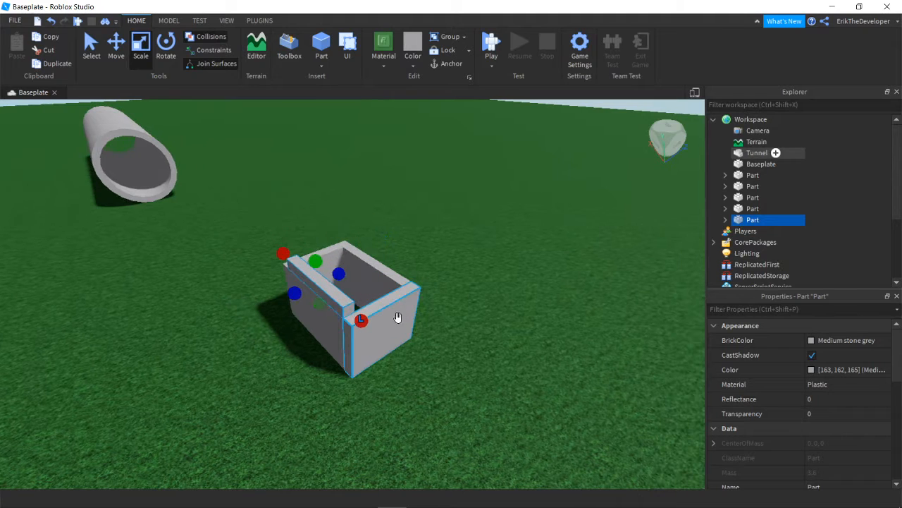
left_click_drag(361, 322, 371, 330)
mouse_move(284, 255)
left_mouse_down()
mouse_move(266, 237)
mouse_move(277, 248)
left_mouse_up()
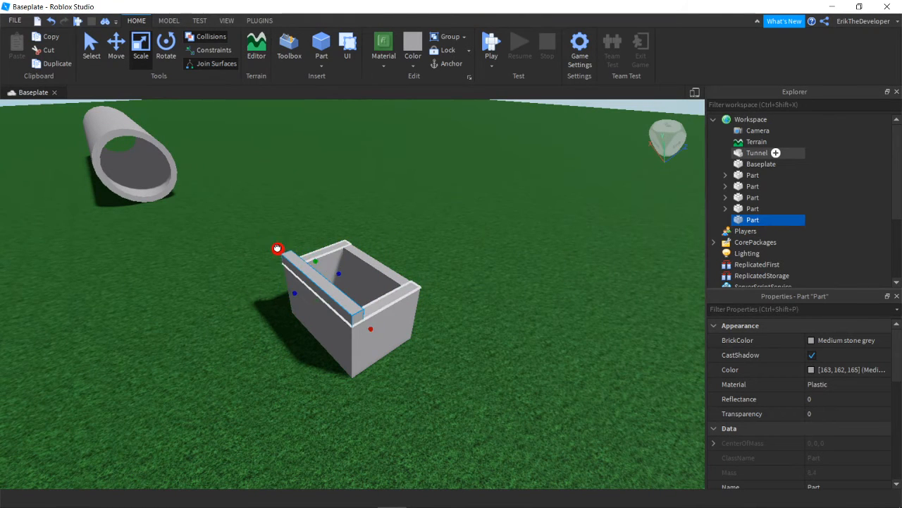
left_click_drag(339, 273, 399, 258)
left_click(92, 53)
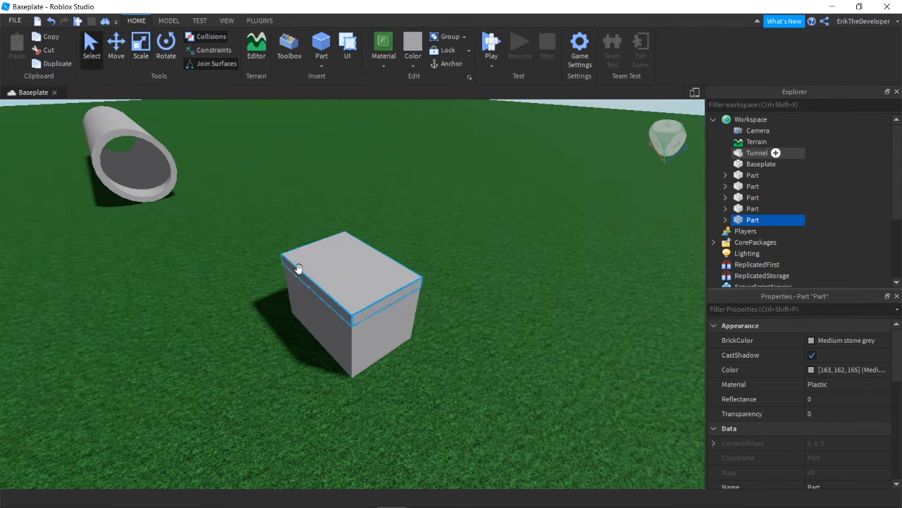
Step: Examine the closed box from several sides and from above
left_click(194, 334)
key("w")
right_click_drag(202, 339, 263, 337)
key("s")
key("w")
key("s")
key("s")
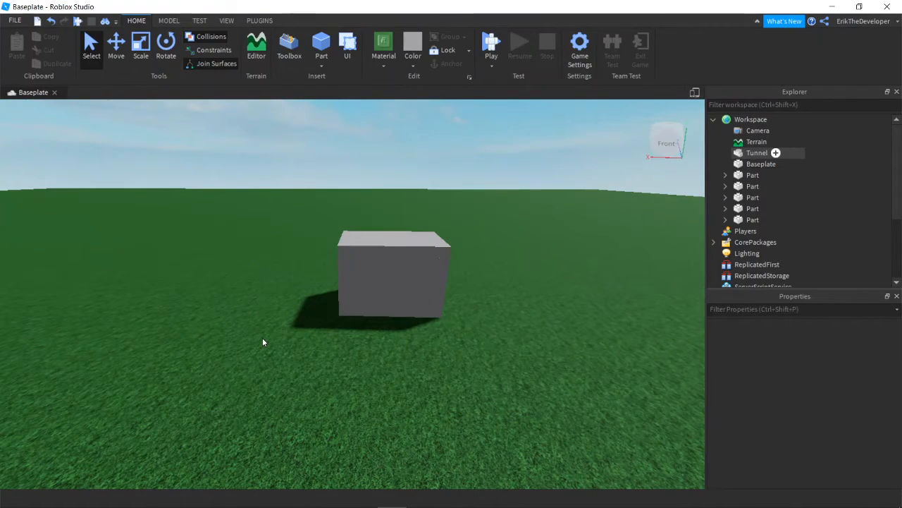
right_click_drag(444, 297, 445, 298)
key("s")
key("d")
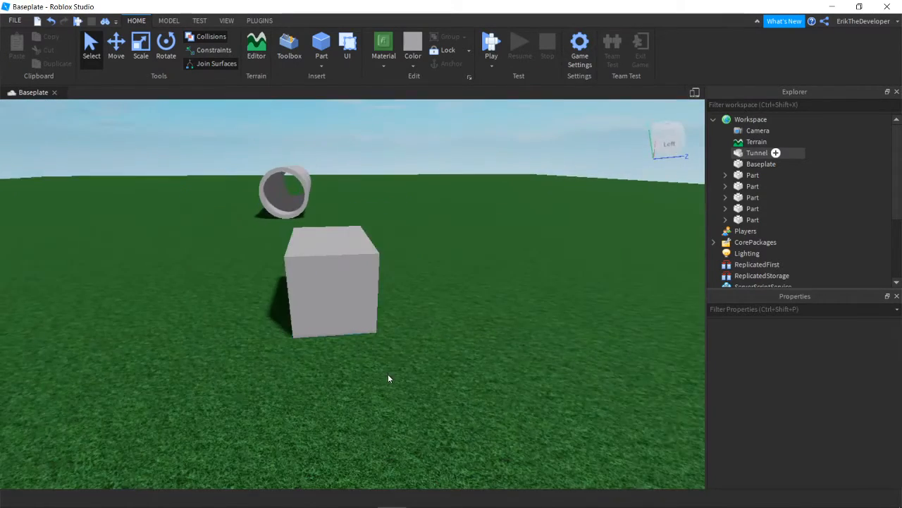
key("w")
key("a")
right_click_drag(343, 295, 346, 289)
key("s")
key("w")
right_click_drag(364, 331, 363, 331)
key("d")
key("s")
key("s")
key("s")
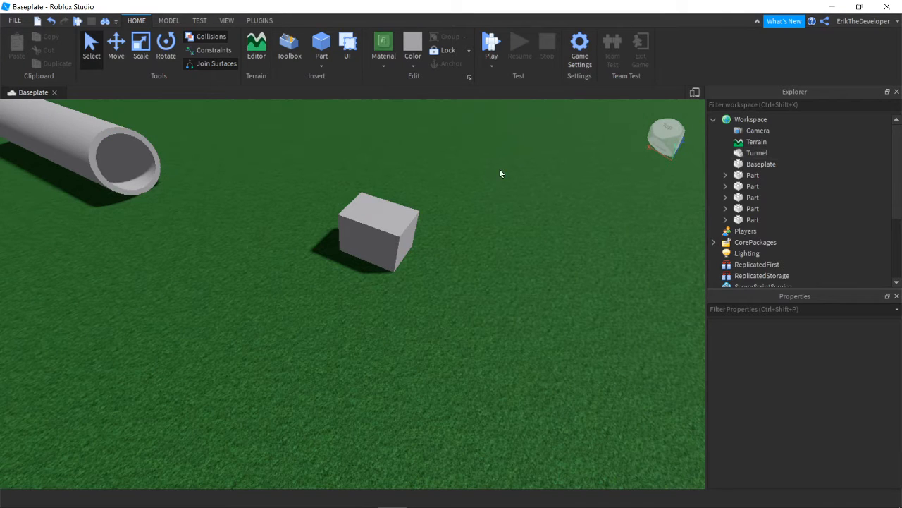
Step: Select all five parts of the box and group them into one model
left_click_drag(499, 169, 296, 278)
right_click_drag(387, 342, 387, 342)
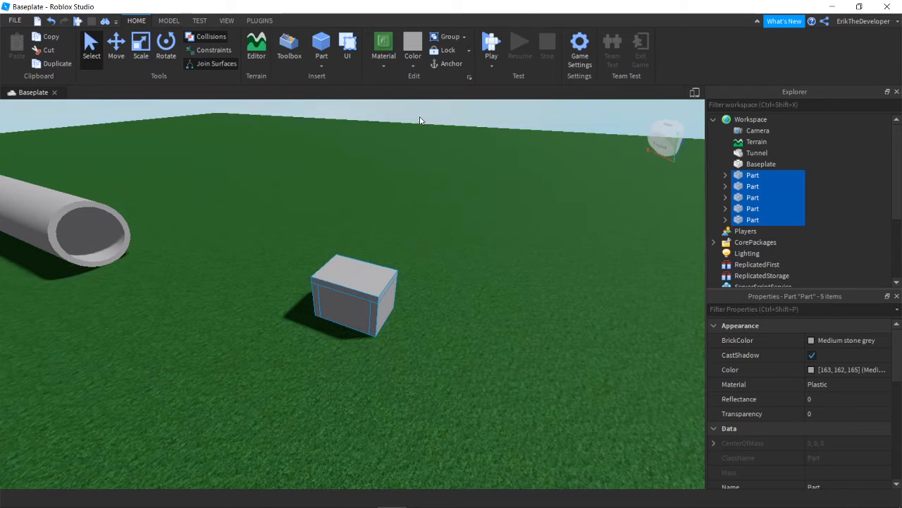
right_click(356, 312)
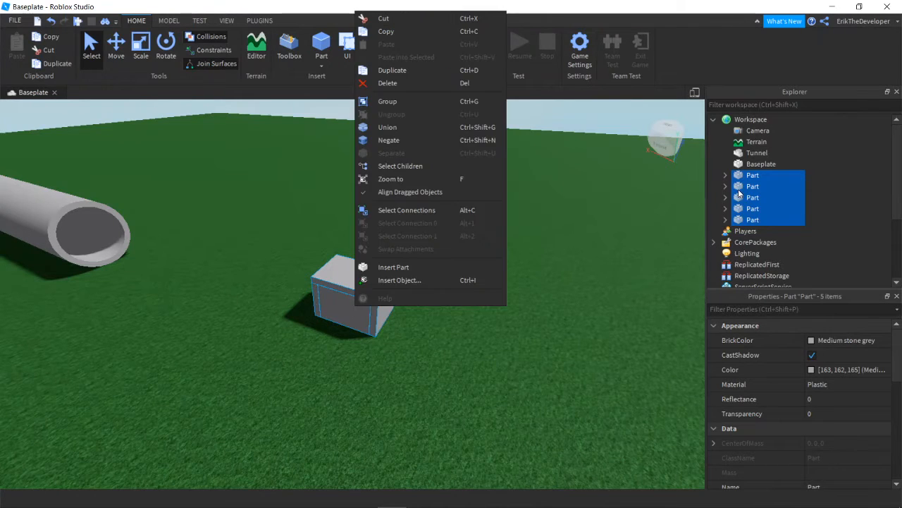
right_click(739, 192)
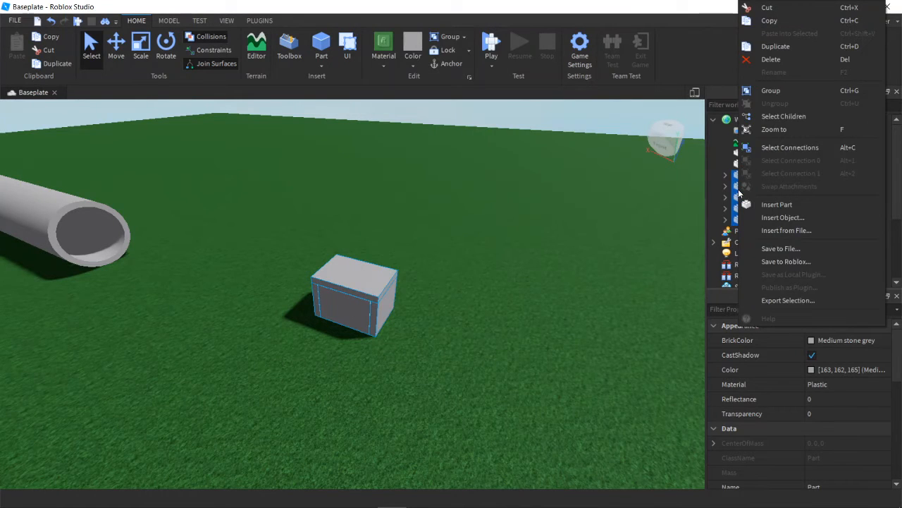
left_click(760, 97)
Step: Move the grouped model as one piece a short distance across the baseplate
right_click_drag(450, 337, 430, 374)
key("f")
scroll(411, 291, "up", 5)
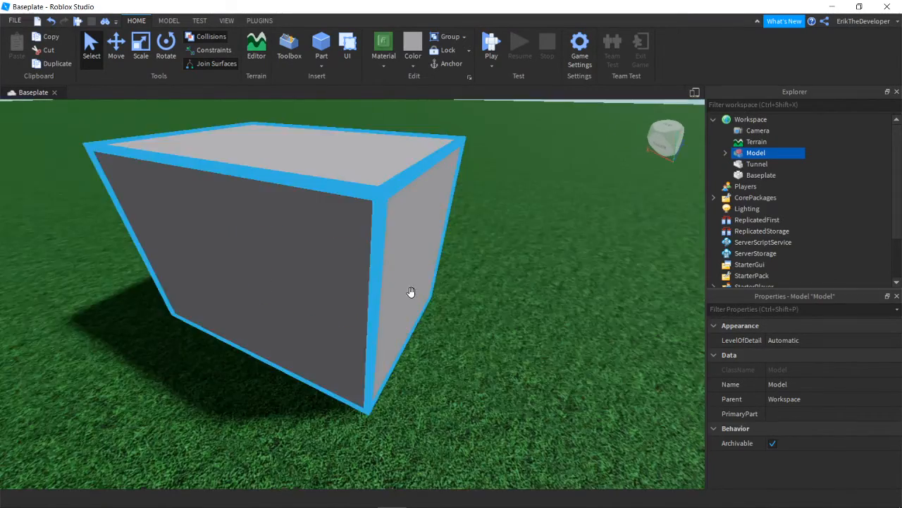
scroll(411, 292, "up", 10)
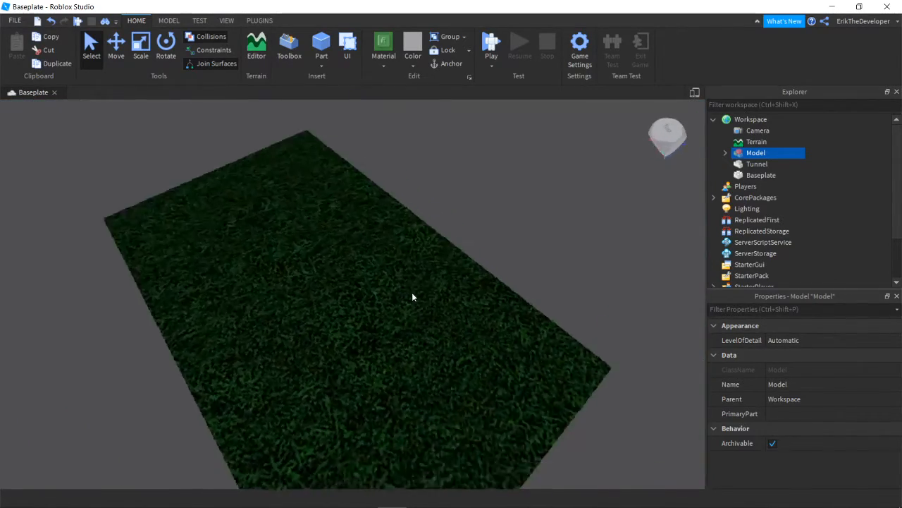
scroll(411, 292, "down", 10)
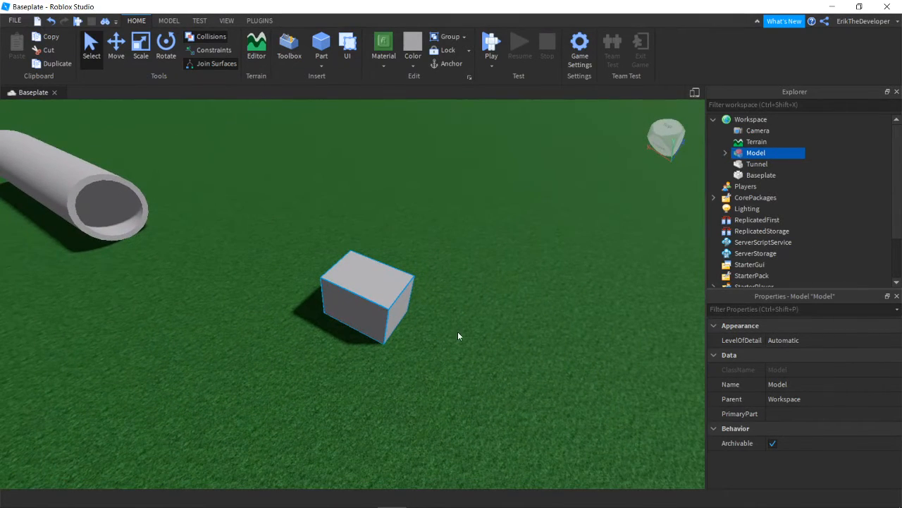
left_click_drag(365, 310, 364, 277)
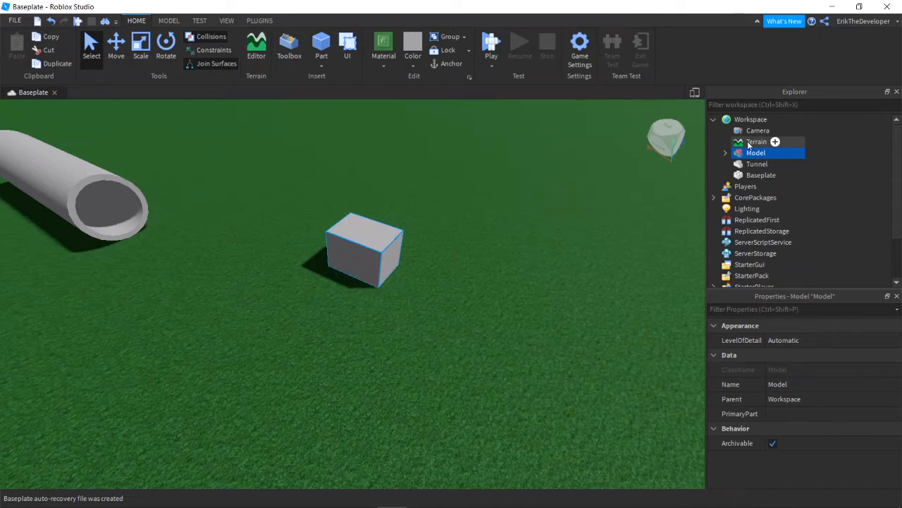
right_click_drag(500, 290, 501, 290)
Step: Rename the grouped model as House
right_click(756, 154)
left_click(787, 219)
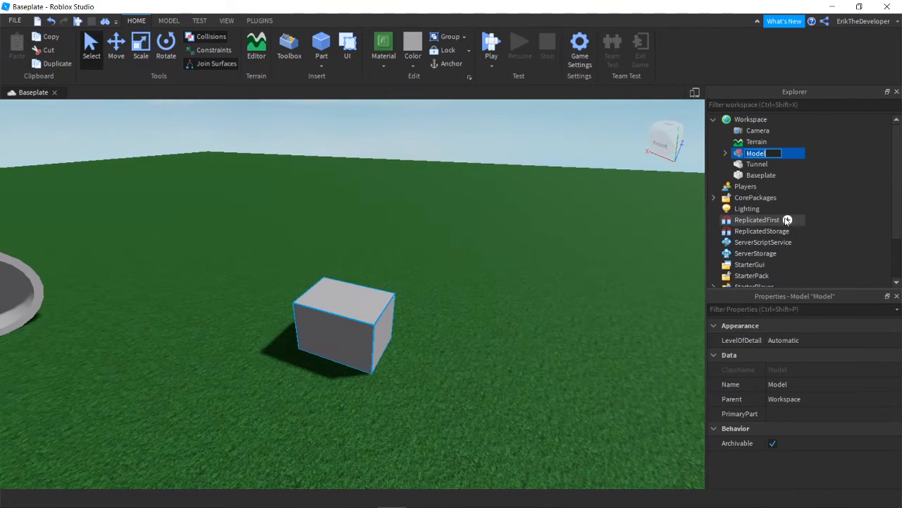
type("House")
key("Return")
Step: Review the parts contained in the House model, then collapse its contents
left_click(725, 152)
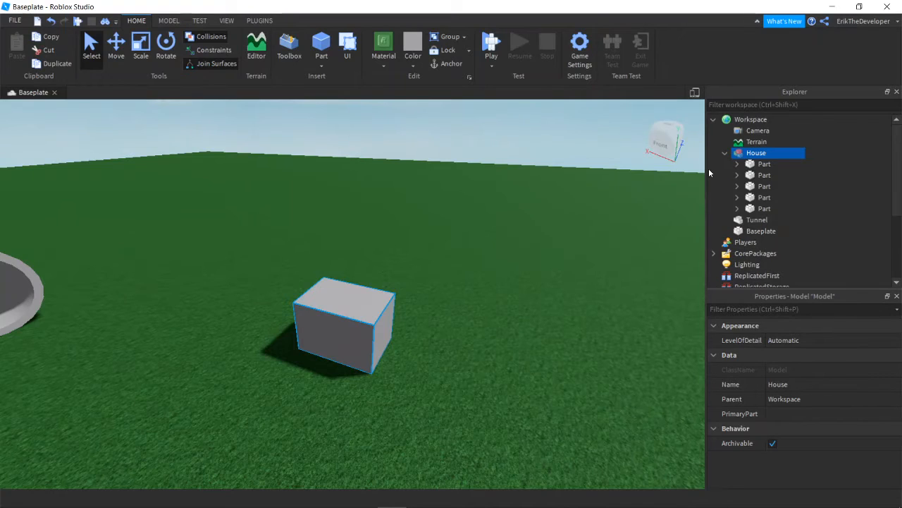
key("f")
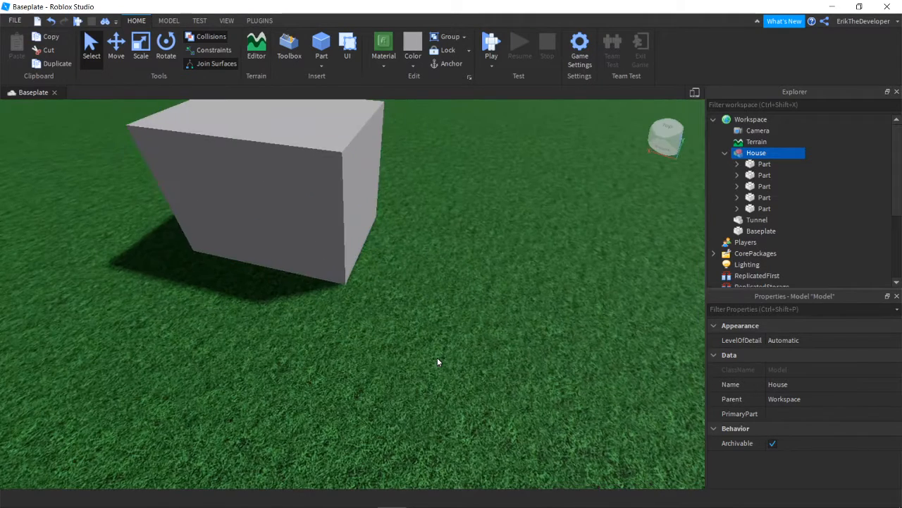
left_click(435, 357)
scroll(435, 357, "down", 5)
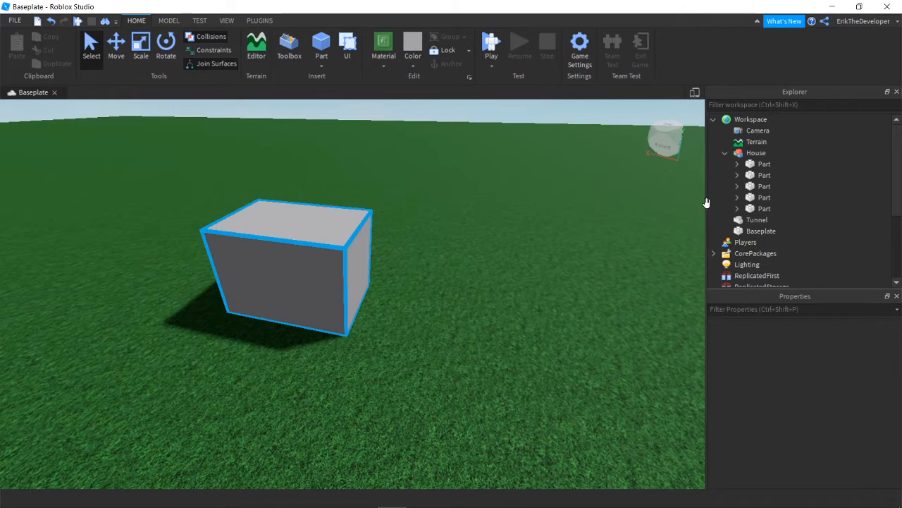
left_click(753, 154)
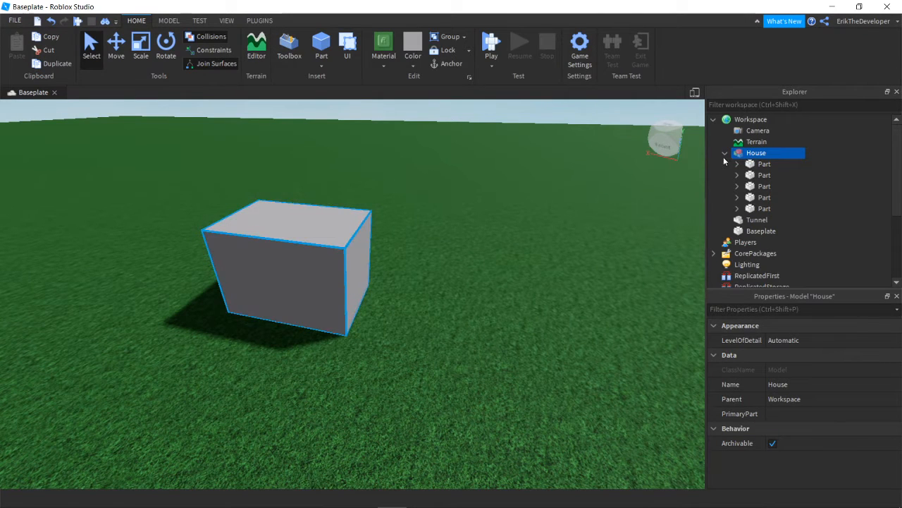
left_click(725, 153)
left_click(383, 370)
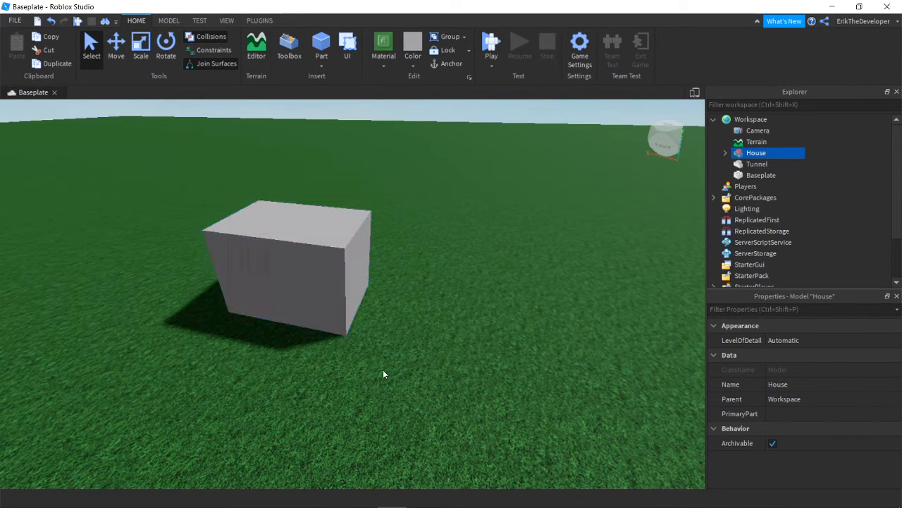
Step: Select the House model in the 3D view and focus on it to view it from different angles
left_click(323, 283)
key("f")
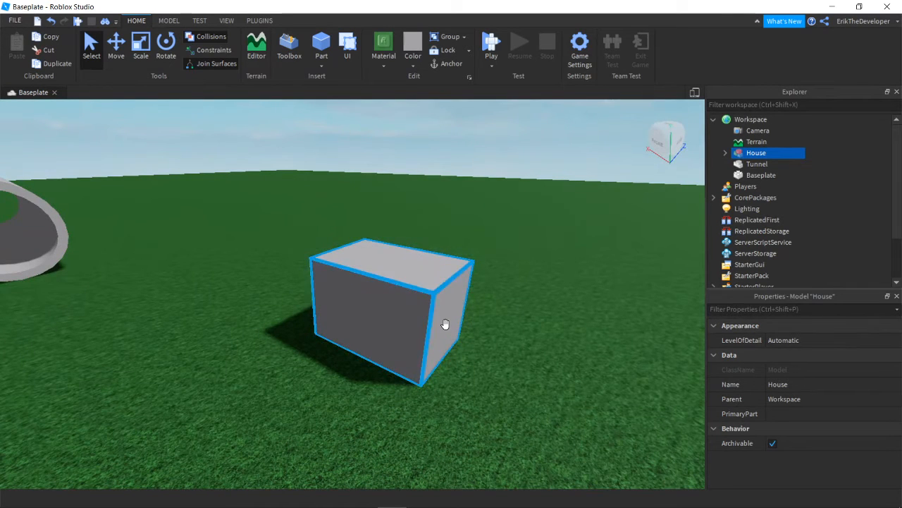
right_click_drag(430, 382, 440, 385)
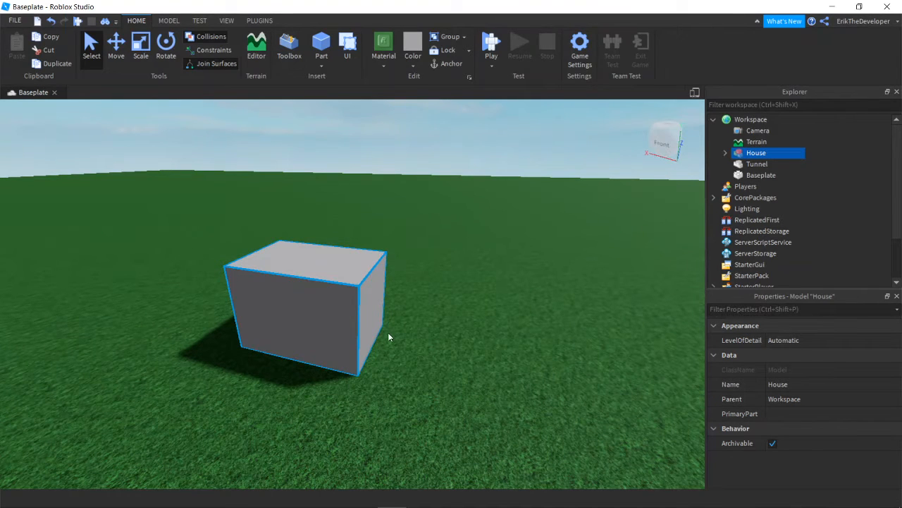
right_click_drag(430, 354, 421, 357)
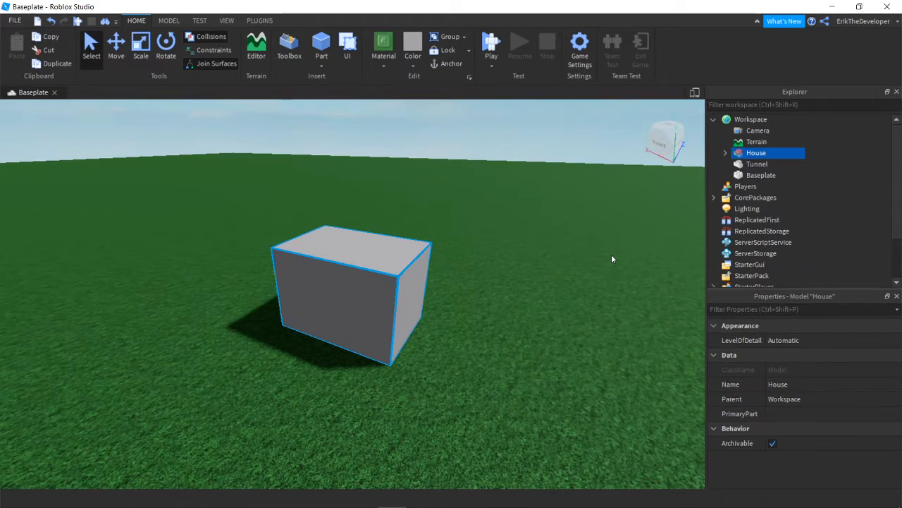
Step: Expand House and examine its individual parts and the welds listed under each one
left_click(725, 152)
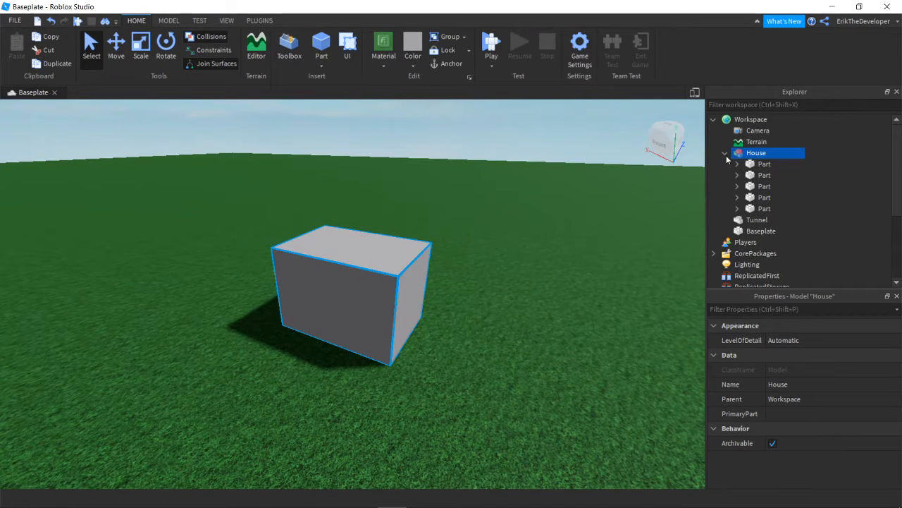
left_click(763, 163)
left_click(755, 177)
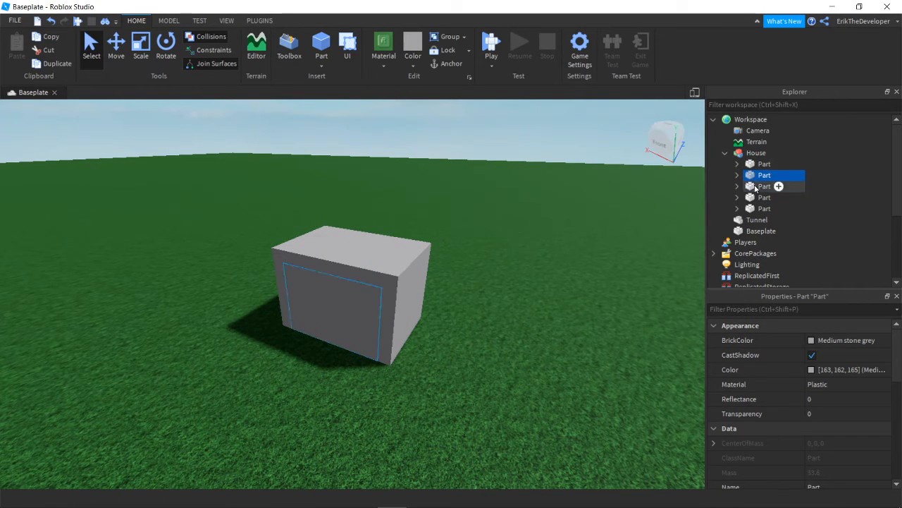
left_click(738, 164)
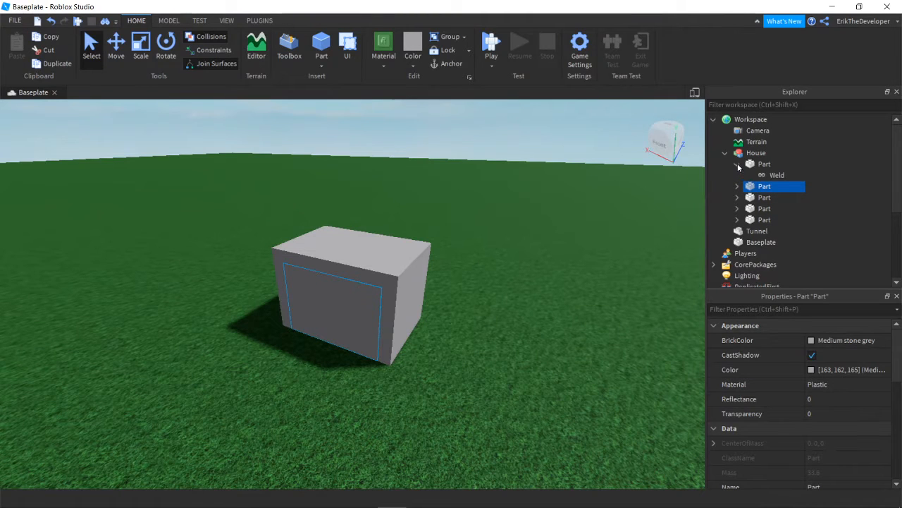
left_click(737, 164)
left_click(737, 174)
left_click(737, 175)
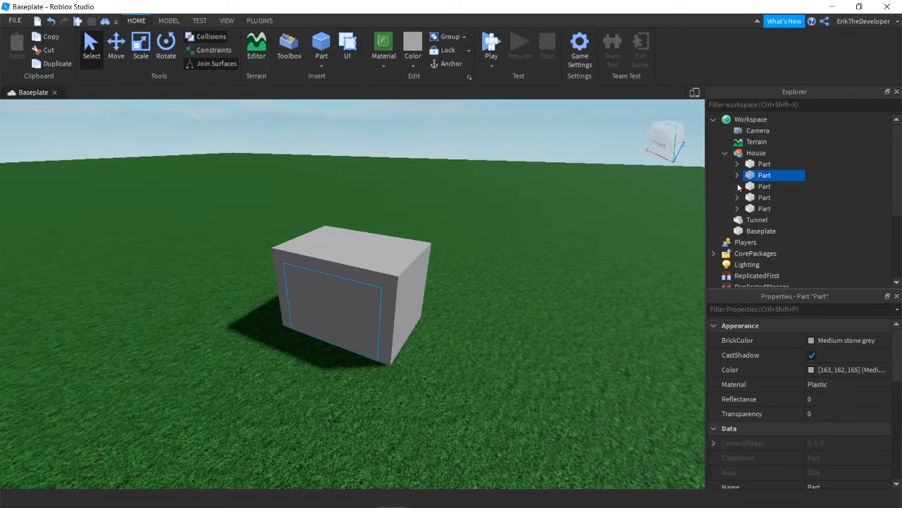
left_click(737, 186)
left_click(736, 187)
left_click(737, 198)
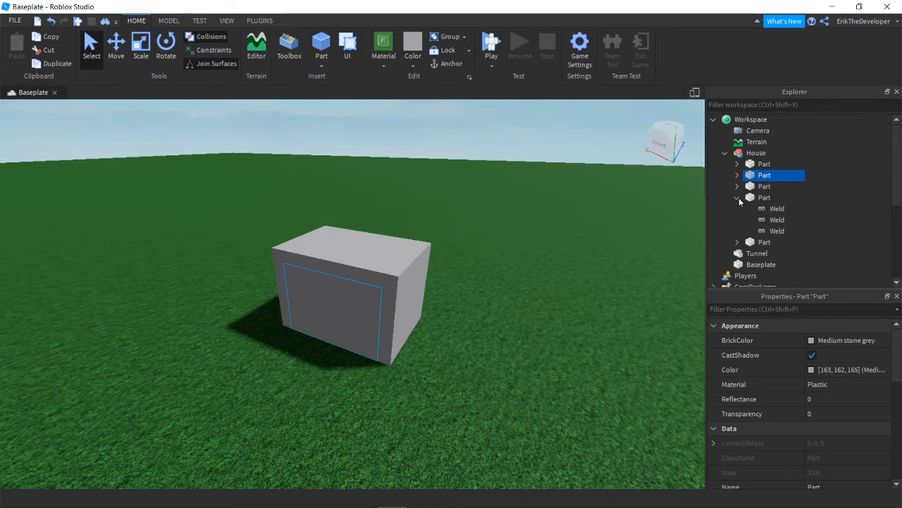
left_click(737, 198)
left_click(738, 209)
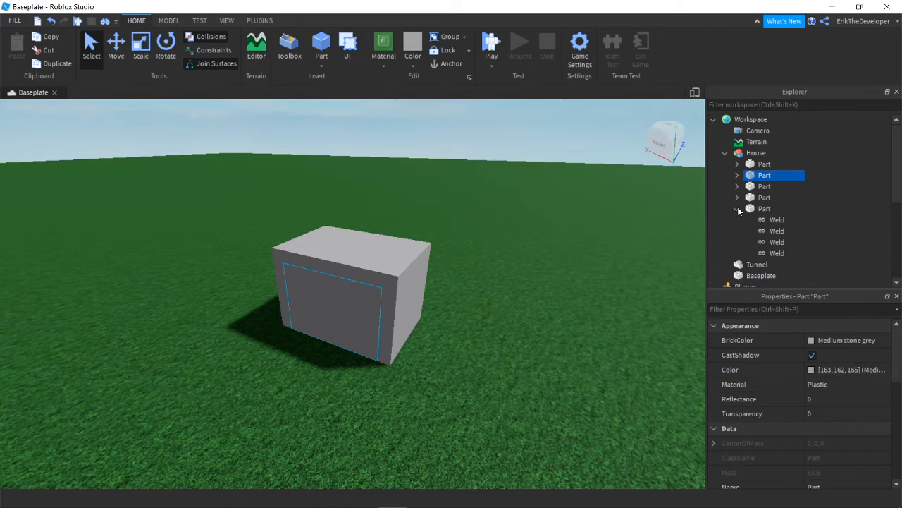
left_click(737, 209)
right_click_drag(590, 323, 566, 332)
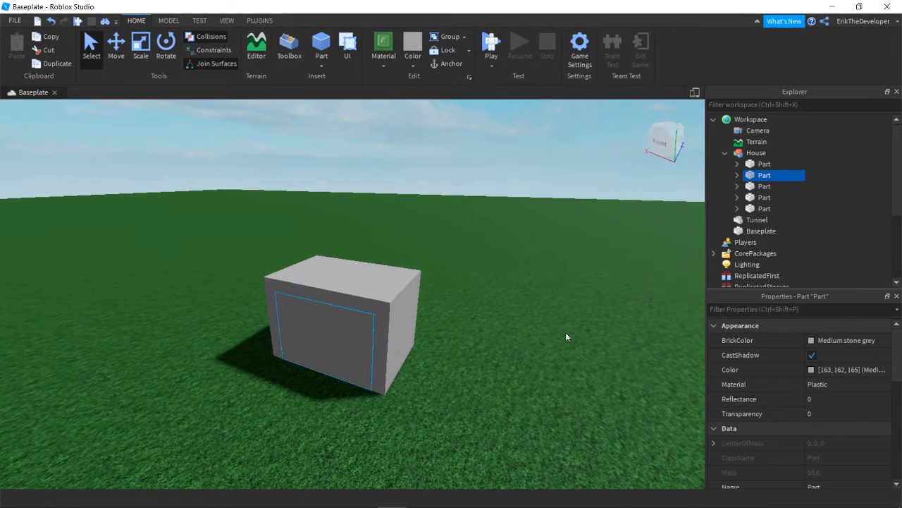
scroll(565, 337, "up", 2)
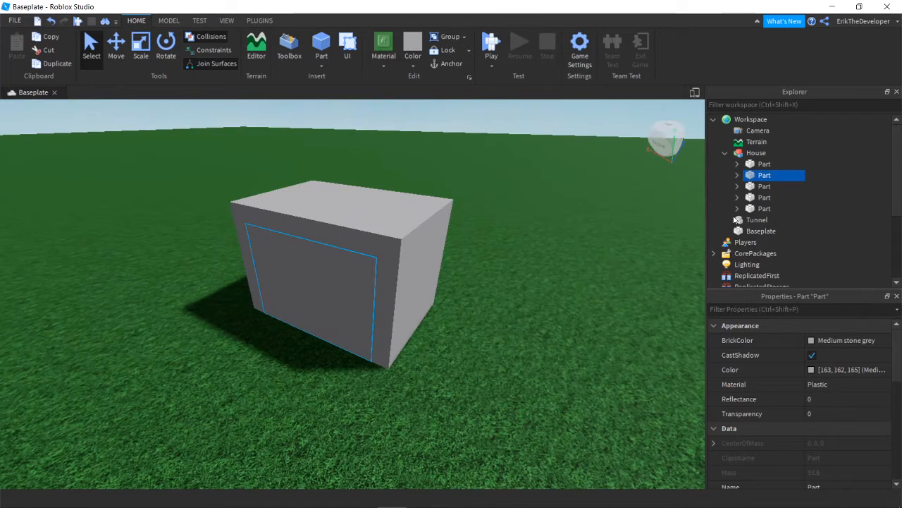
Step: Ungroup the House model into its separate parts, then clear the selection
left_click(725, 153)
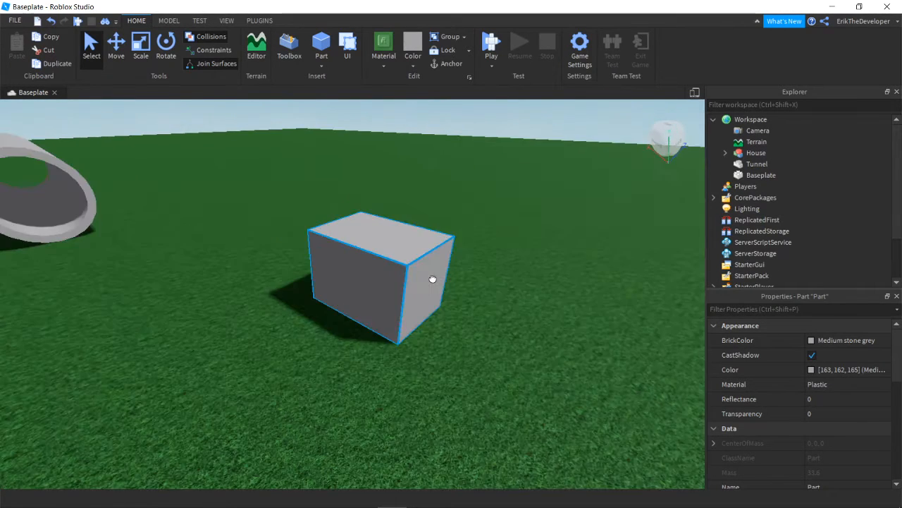
left_click(407, 277)
right_click(407, 277)
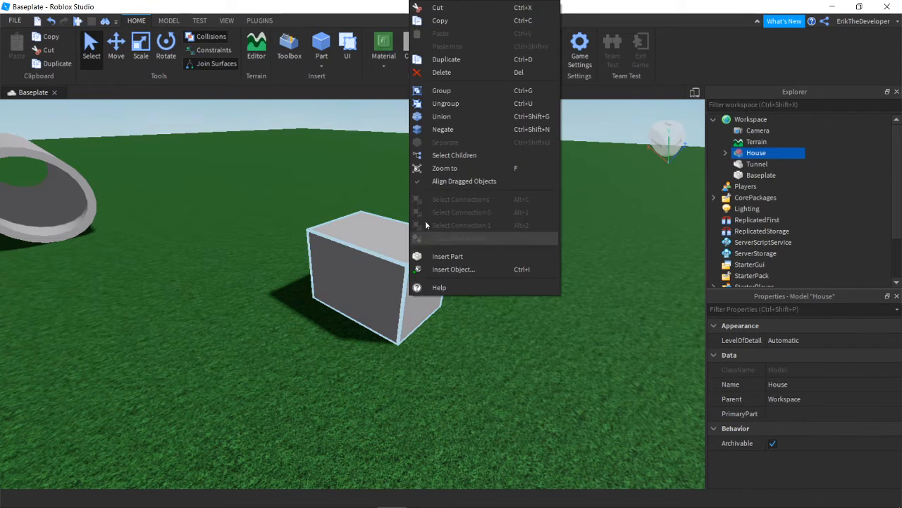
left_click(451, 104)
key("w")
key("a")
right_click_drag(411, 371, 412, 371)
left_click(386, 427)
Step: Examine the ungrouped box parts and the tunnel from different angles
key("s")
right_click_drag(386, 428, 384, 419)
key("w")
key("a")
key("s")
key("d")
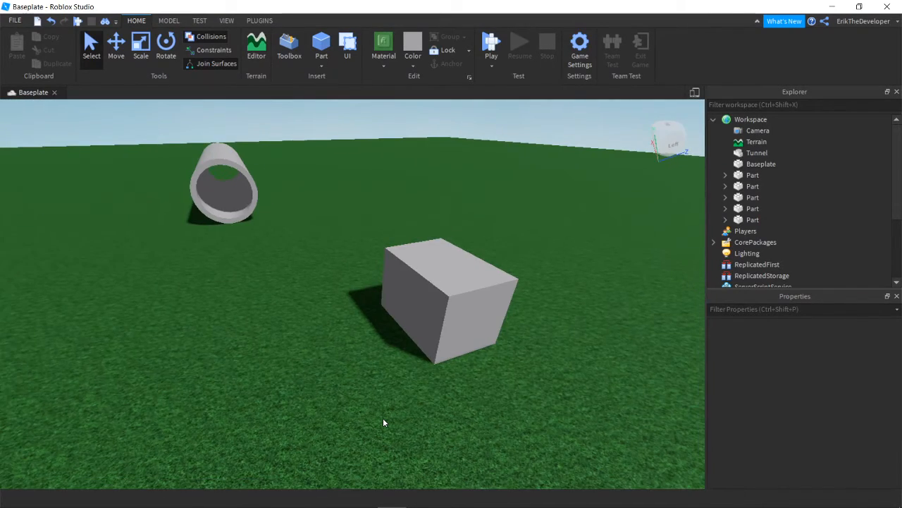
key("a")
key("a")
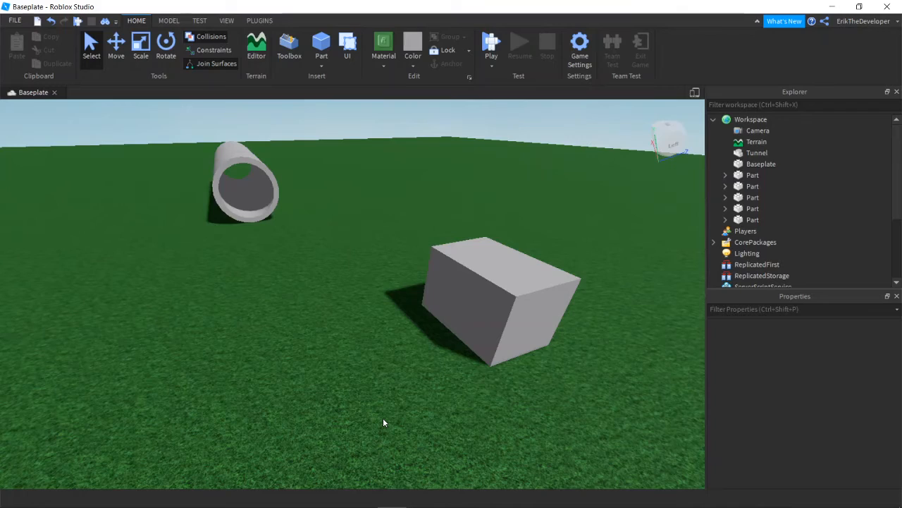
right_click_drag(291, 257, 427, 245)
key("w")
key("w")
key("s")
key("w")
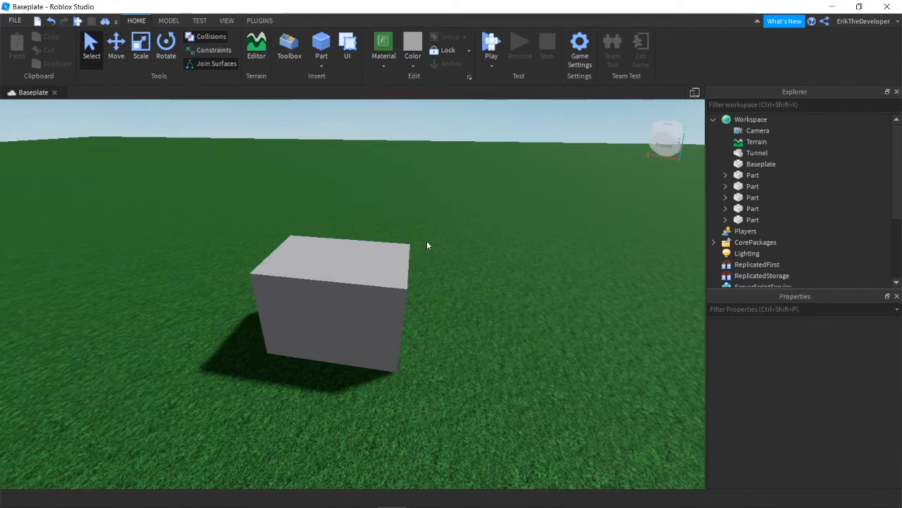
Step: Select all the box's parts together, group them into a model again, and deselect it
right_click_drag(555, 346, 525, 322)
key("w")
key("s")
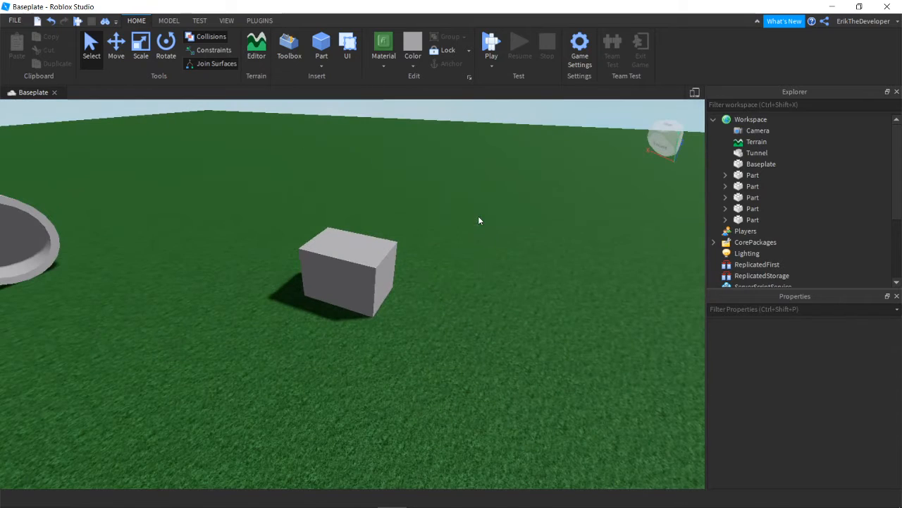
left_click_drag(480, 218, 270, 325)
key("ctrl+g")
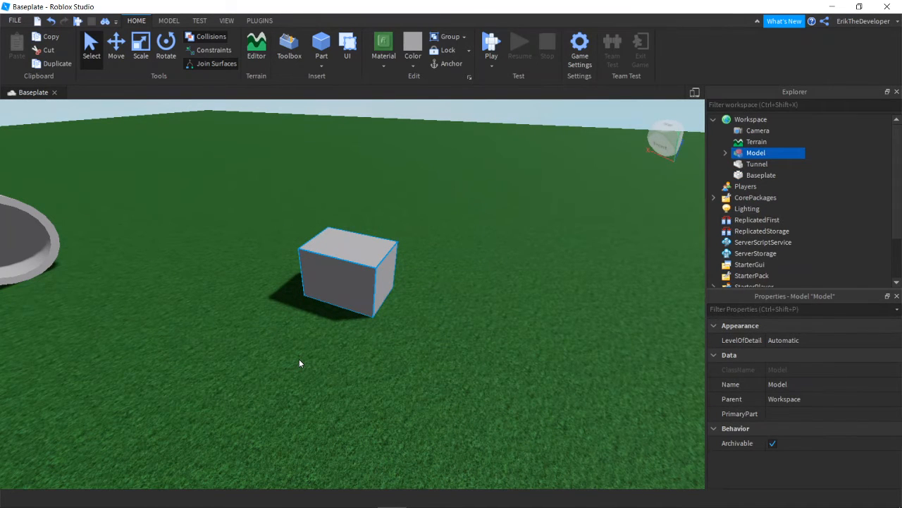
right_click_drag(323, 376, 310, 367)
left_click(323, 376)
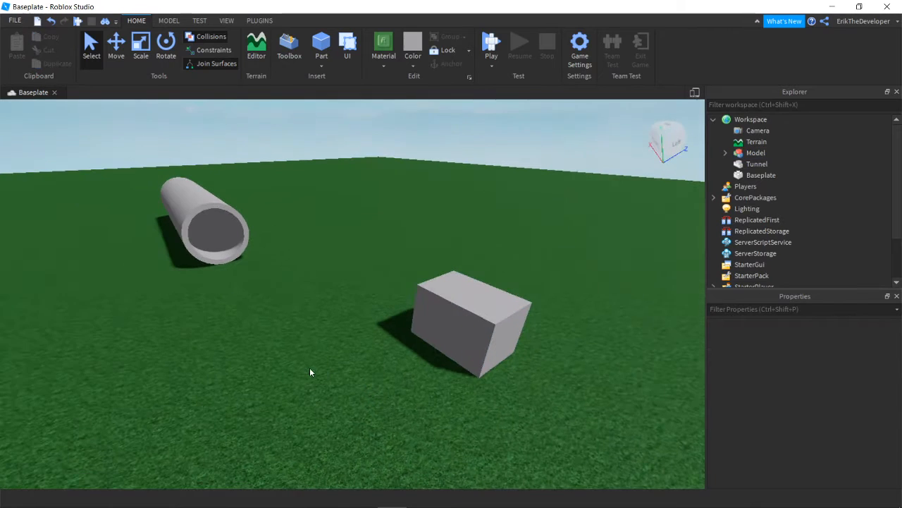
Step: Select the Tunnel union, focus the view on it, and look up the Separate command for fused parts
scroll(219, 239, "up", 5)
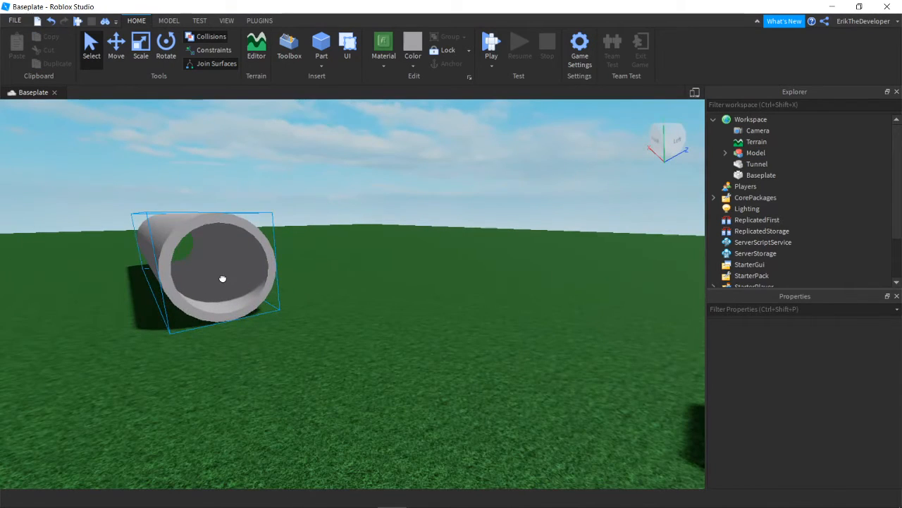
left_click(222, 278)
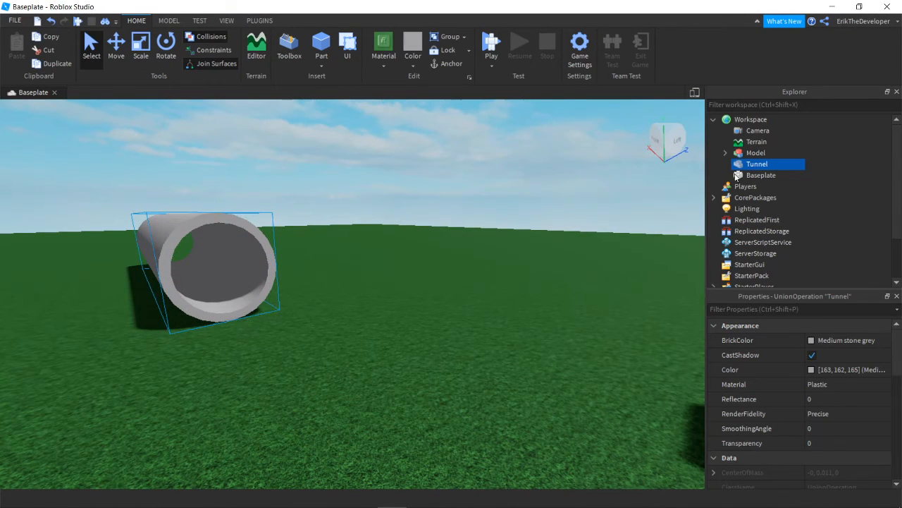
key("f")
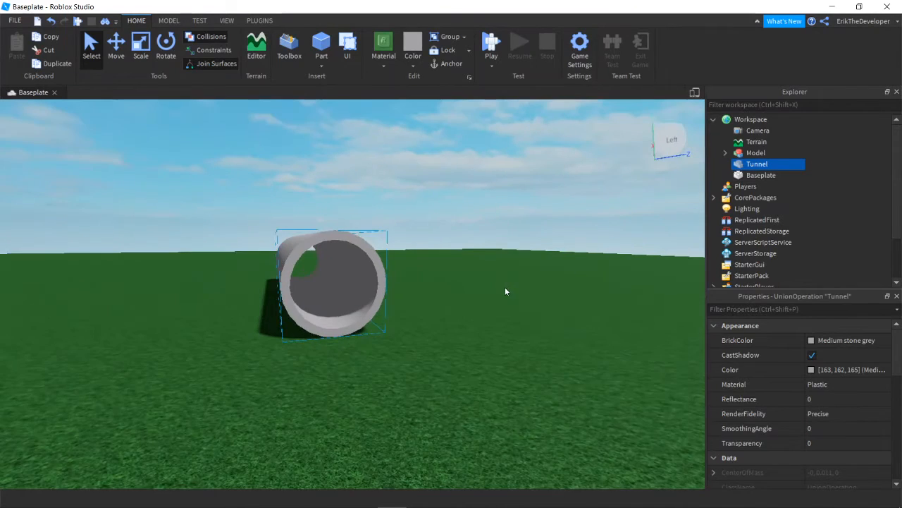
left_click(172, 20)
right_click_drag(379, 255, 379, 259)
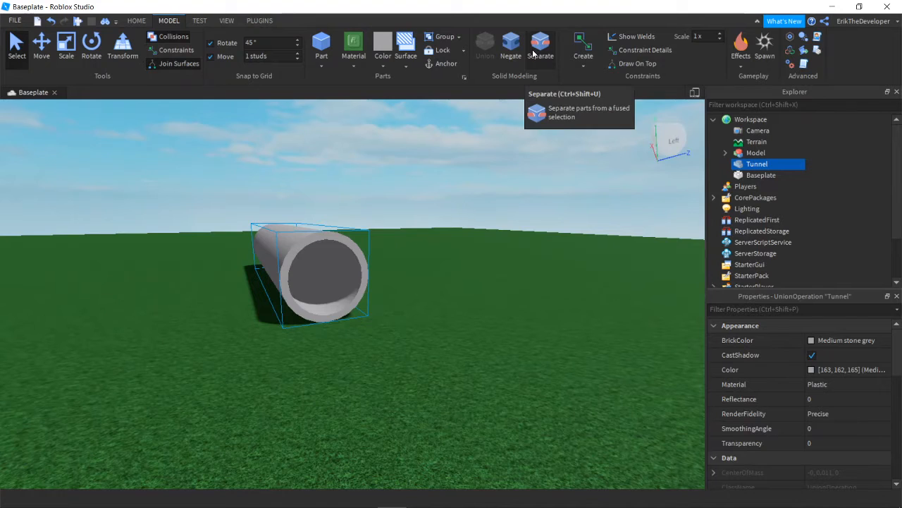
left_click(136, 20)
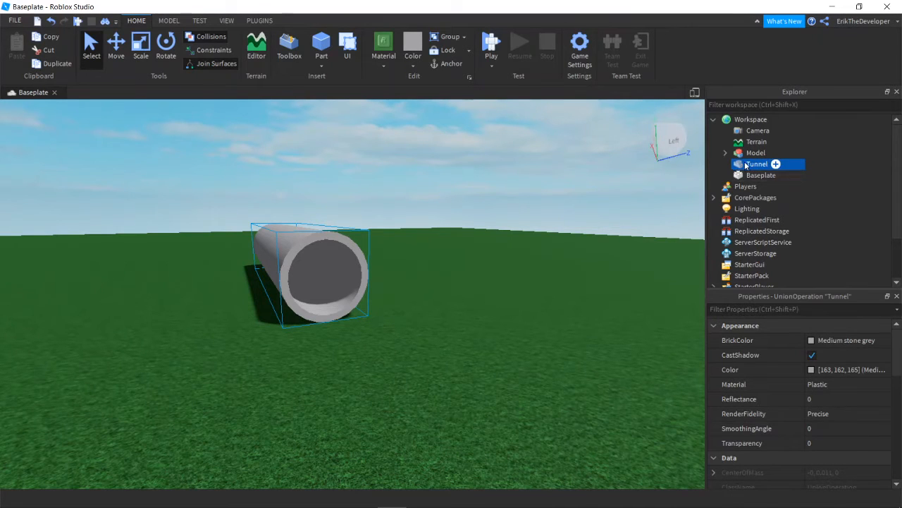
Step: Compare the regrouped model's contents with the Tunnel union, then collapse the model and clear the selection
right_click_drag(647, 222, 660, 232)
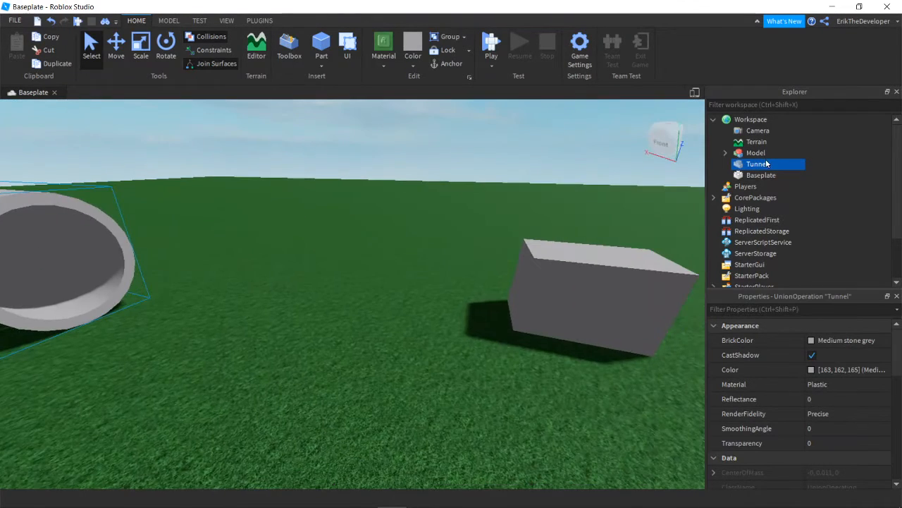
left_click(725, 153)
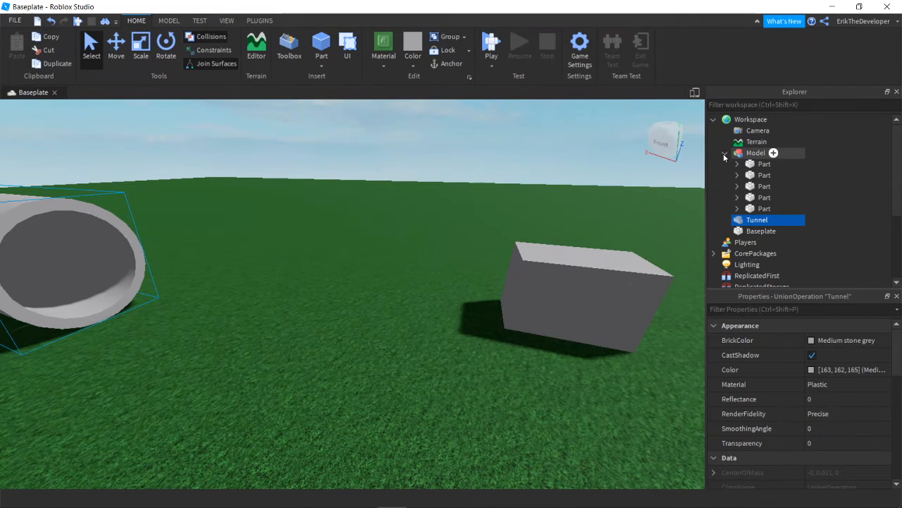
left_click(725, 152)
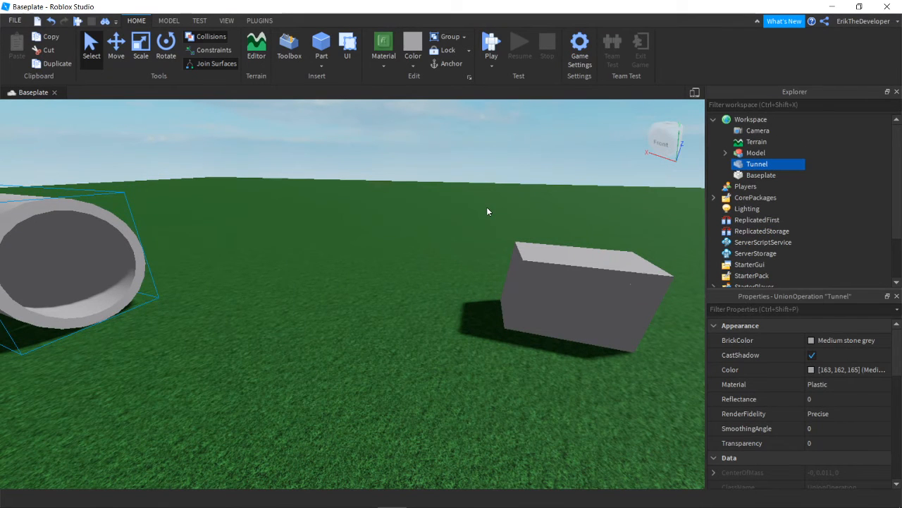
left_click(417, 205)
right_click_drag(416, 205, 419, 207)
scroll(419, 207, "down", 4)
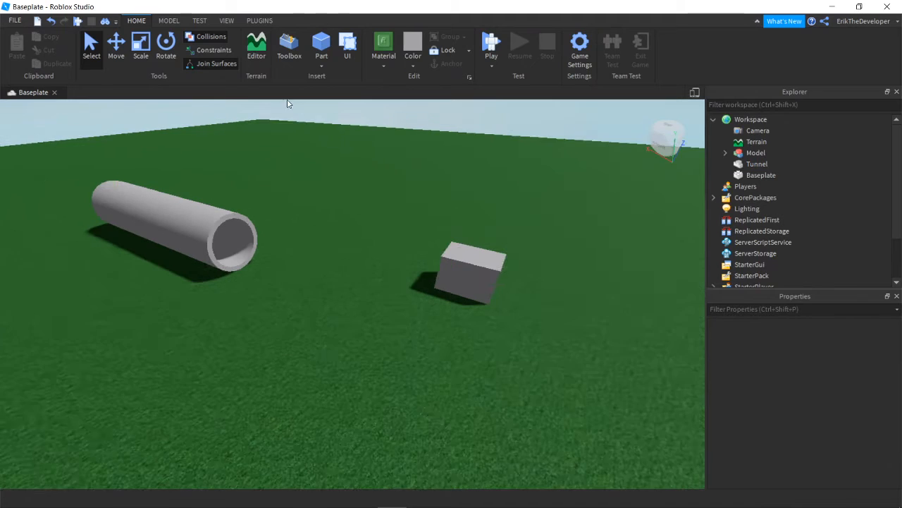
Step: Apply the Glue surface type to the top face of the box and inspect its pattern up close
left_click(169, 23)
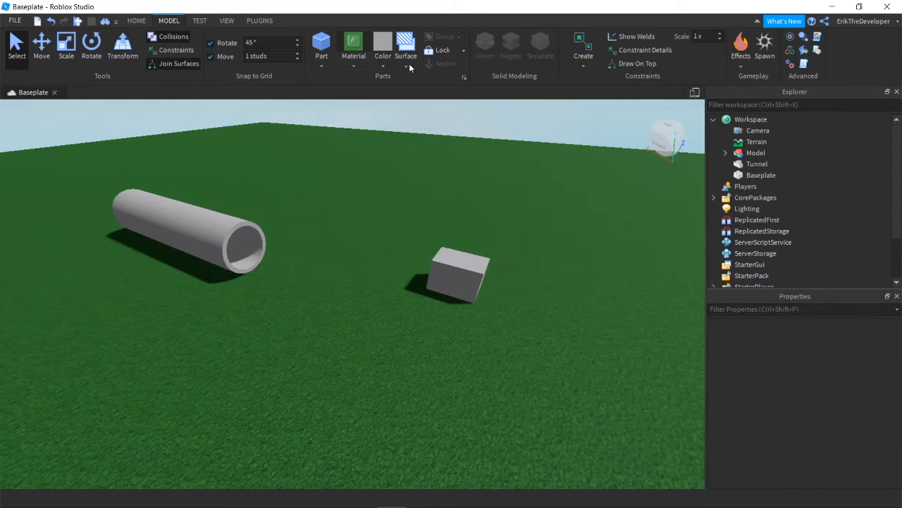
right_click_drag(428, 261, 428, 262)
key("w")
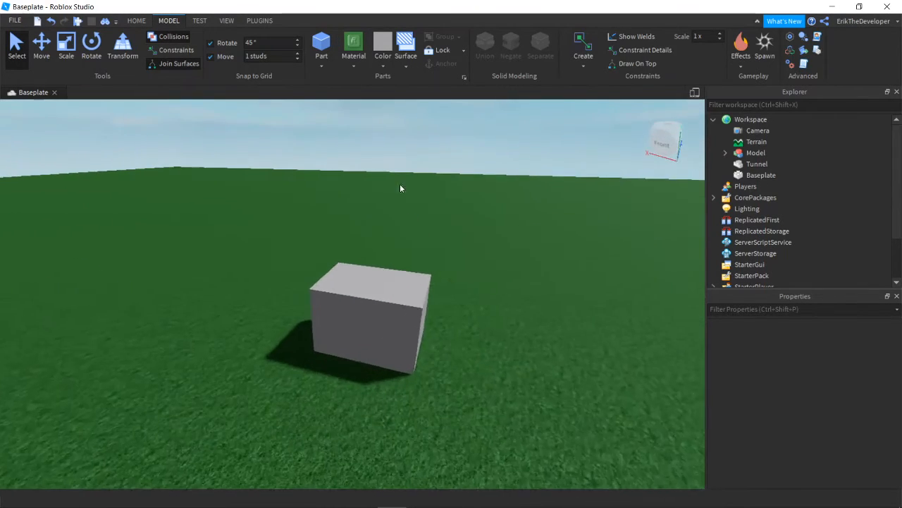
key("w")
left_click(383, 66)
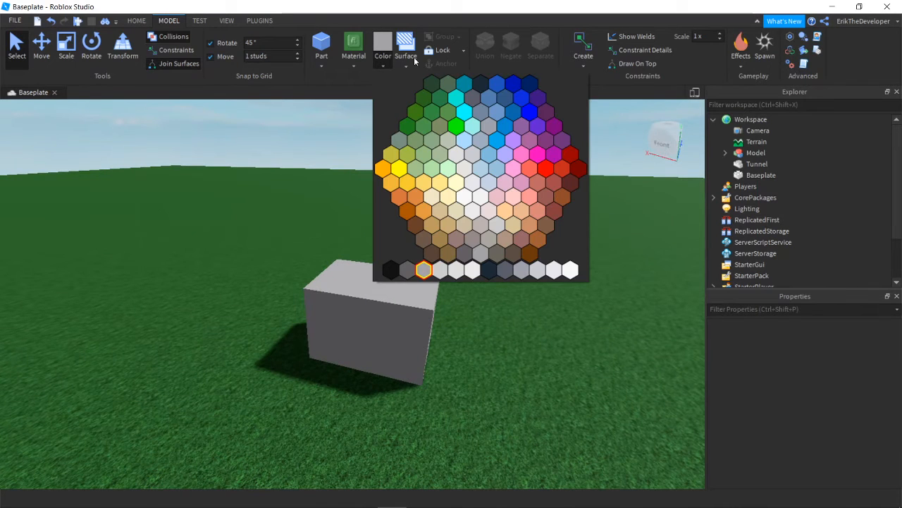
left_click(405, 62)
left_click(405, 65)
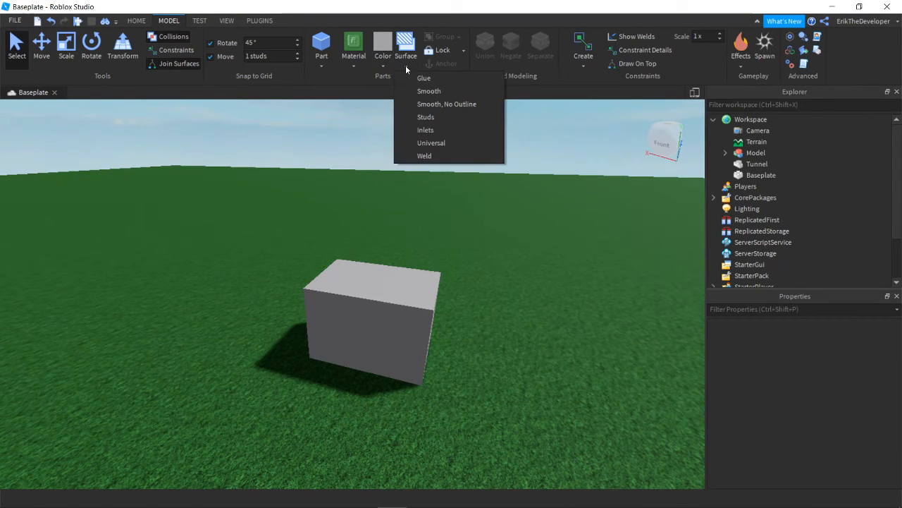
left_click(421, 78)
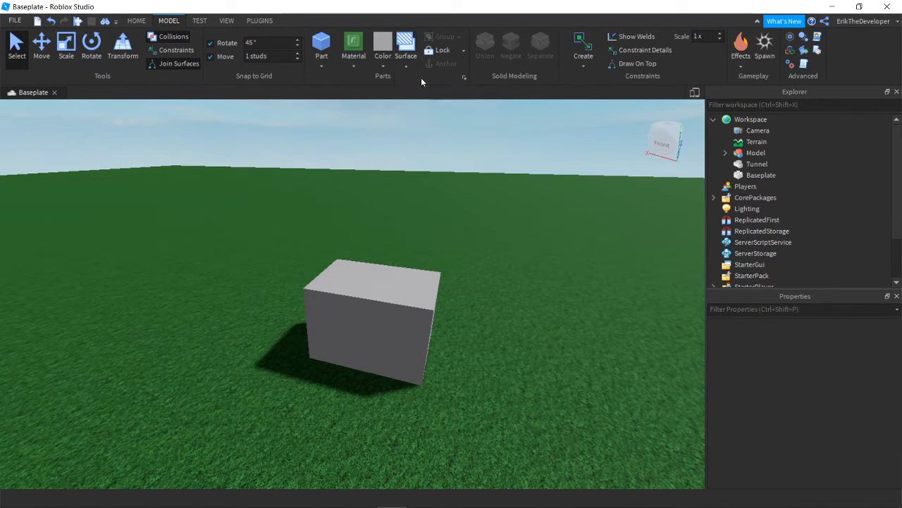
left_click(399, 290)
key("w")
right_click_drag(429, 255, 402, 230)
key("d")
key("w")
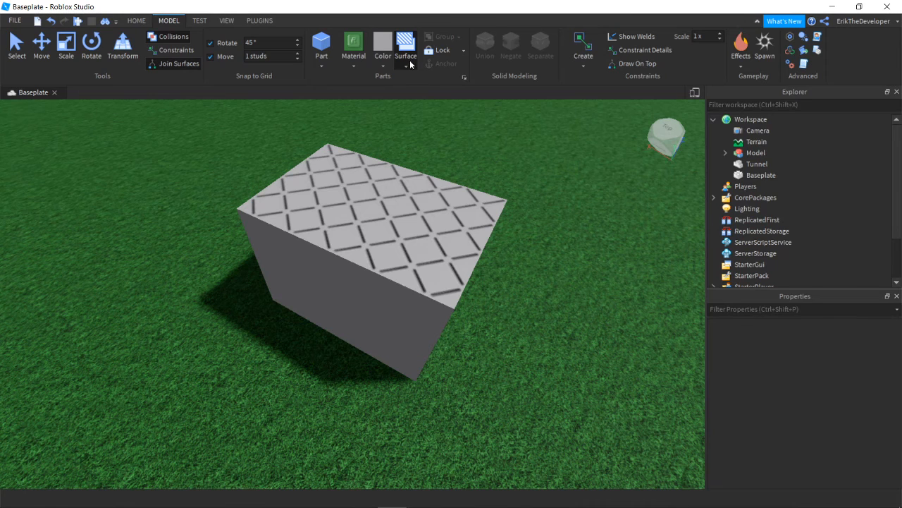
Step: Set the surface of the box's top face back to Smooth and leave the surface tool
left_click(405, 66)
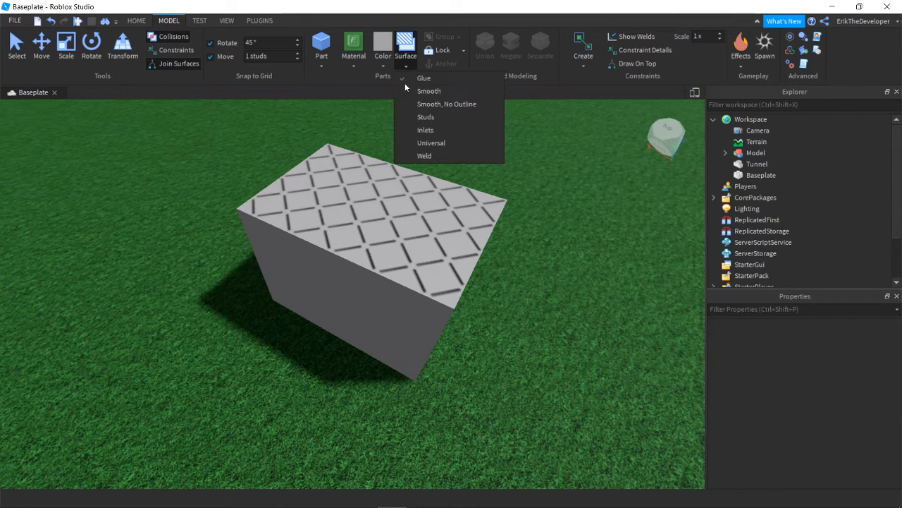
left_click(417, 116)
left_click(403, 208)
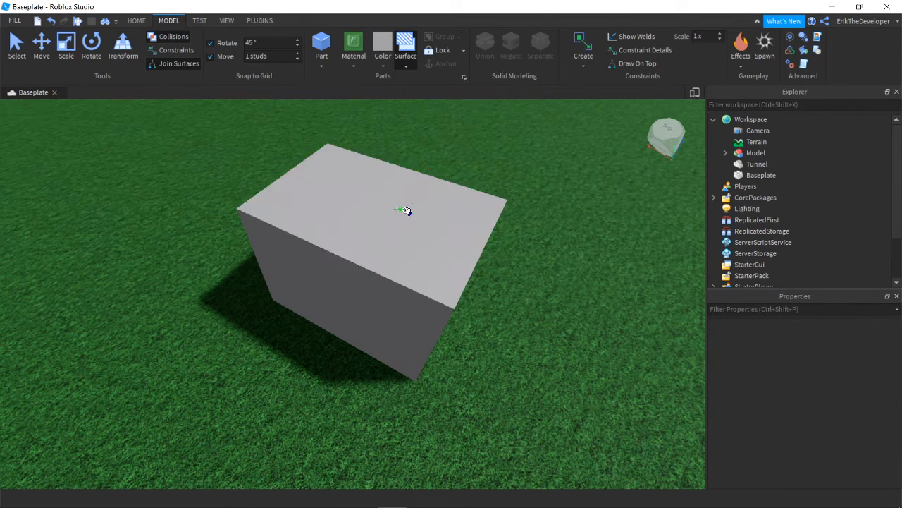
left_click(406, 68)
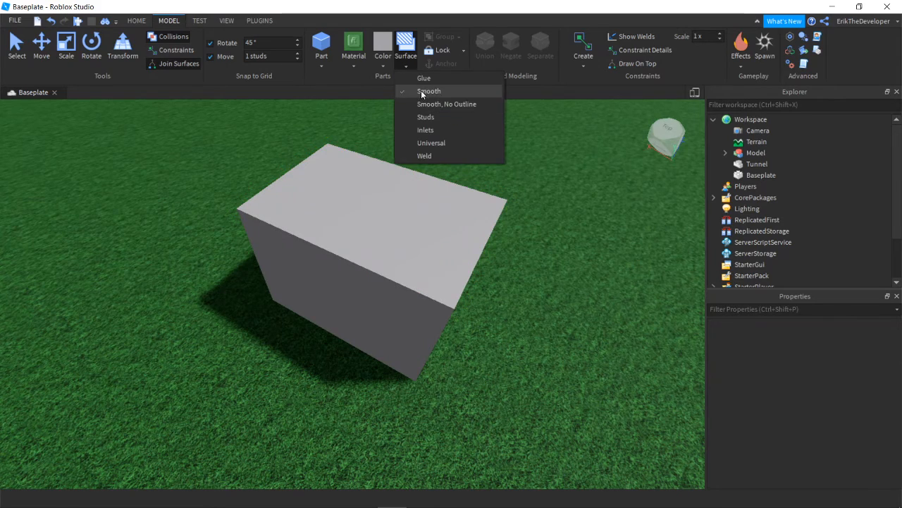
left_click(425, 92)
right_click_drag(379, 200, 383, 206)
scroll(369, 276, "down", 5)
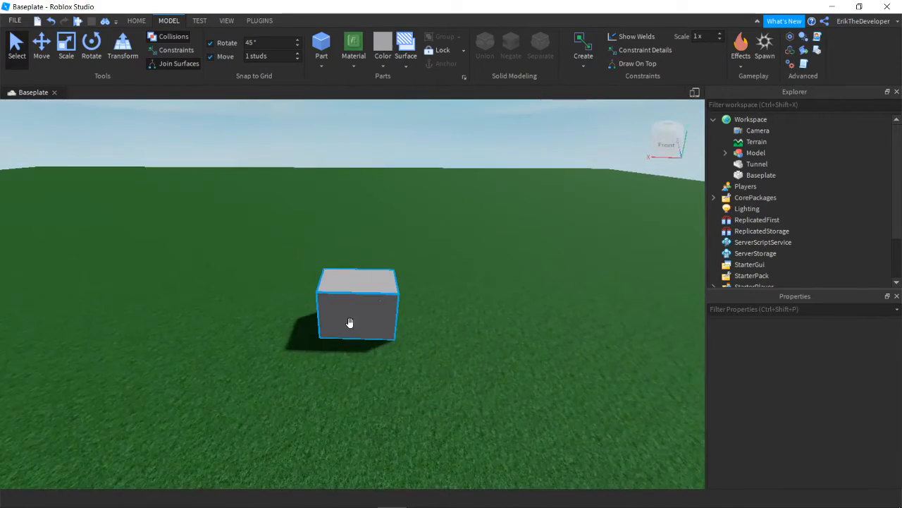
right_click_drag(349, 323, 354, 325)
scroll(354, 325, "down", 2)
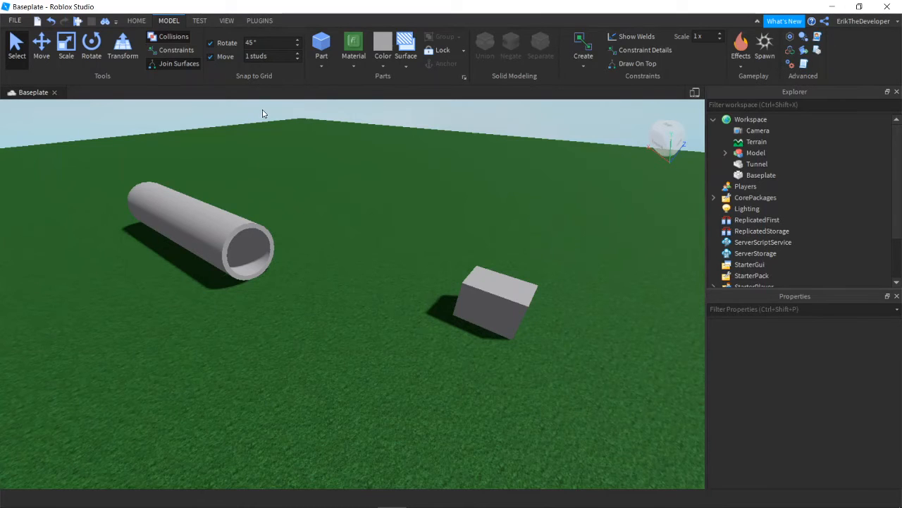
left_click(136, 24)
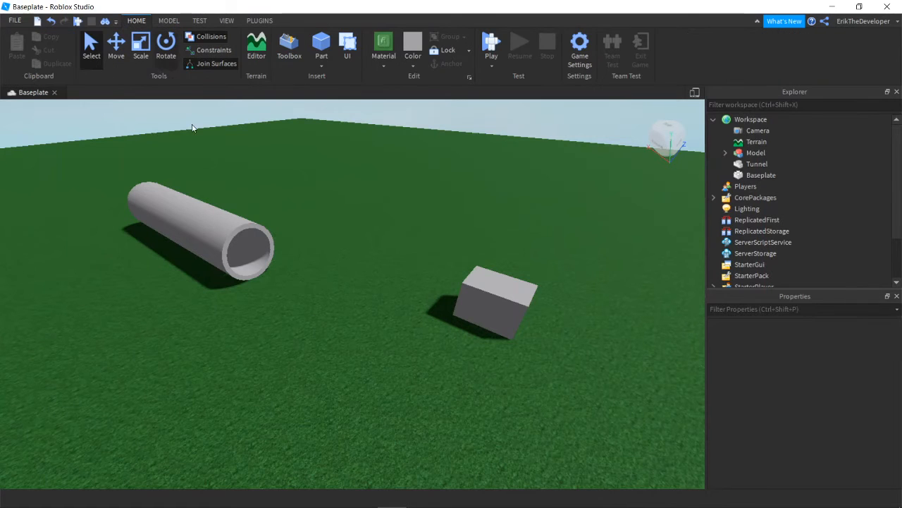
right_click_drag(353, 381, 354, 385)
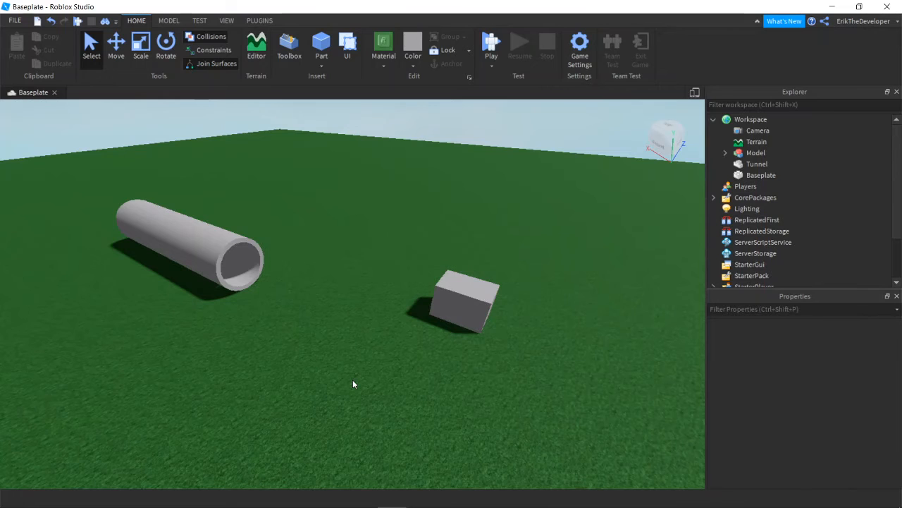
right_click_drag(386, 388, 385, 398)
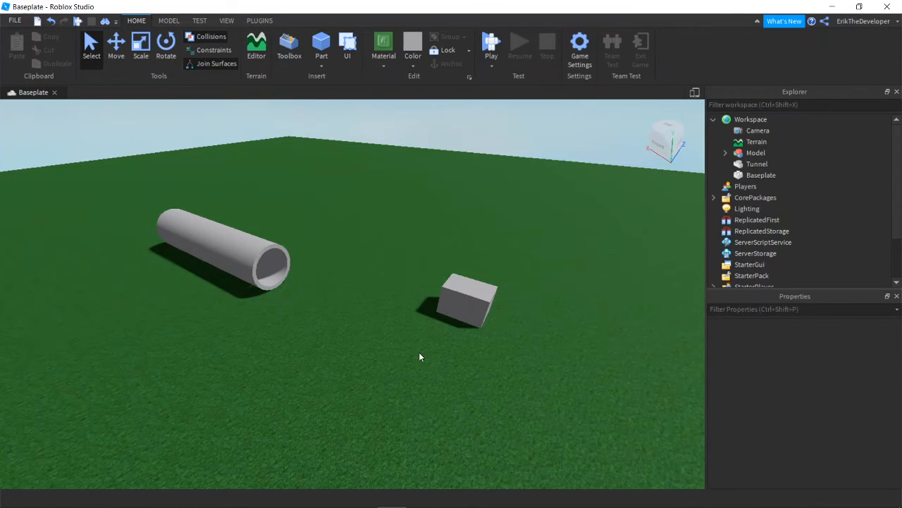
left_click(469, 310)
right_click_drag(438, 366, 432, 365)
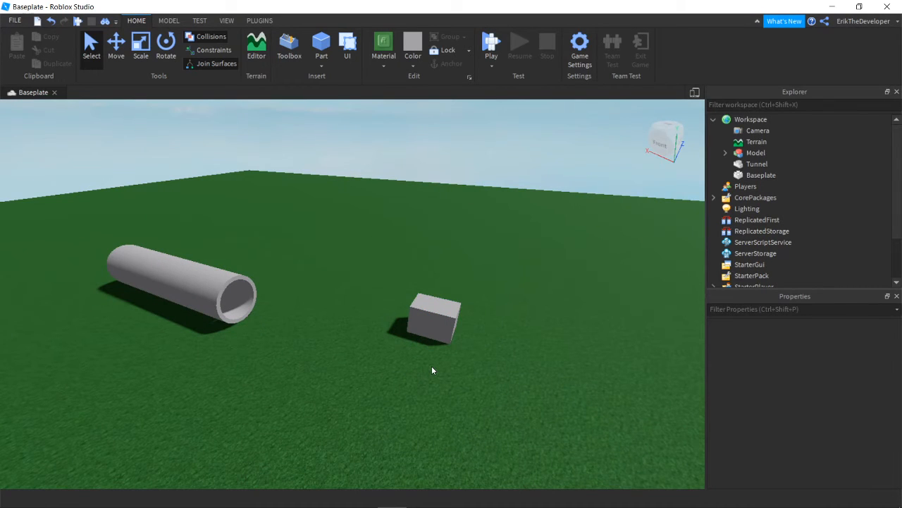
right_click_drag(252, 220, 255, 220)
key("w")
key("d")
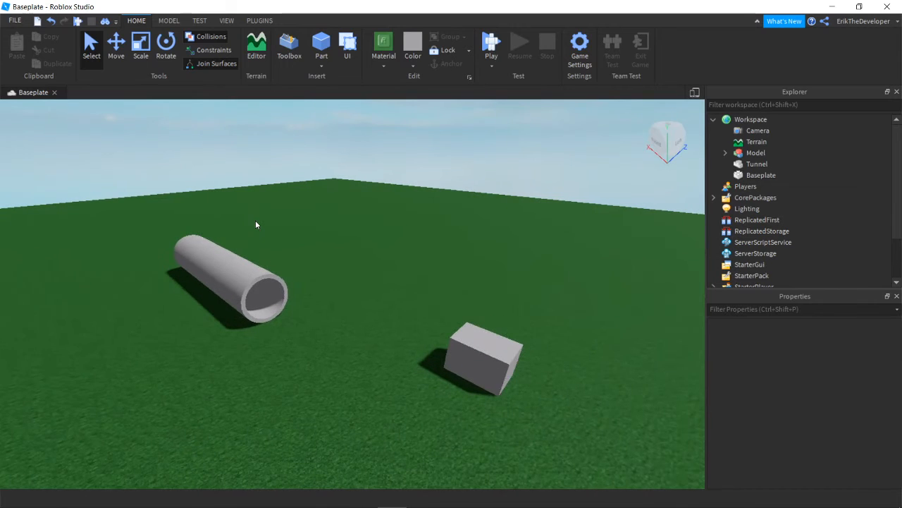
Step: Start publishing the place to Roblox as a new game and name it "Youtube Demo - Map Design"
left_click(15, 21)
left_click(71, 136)
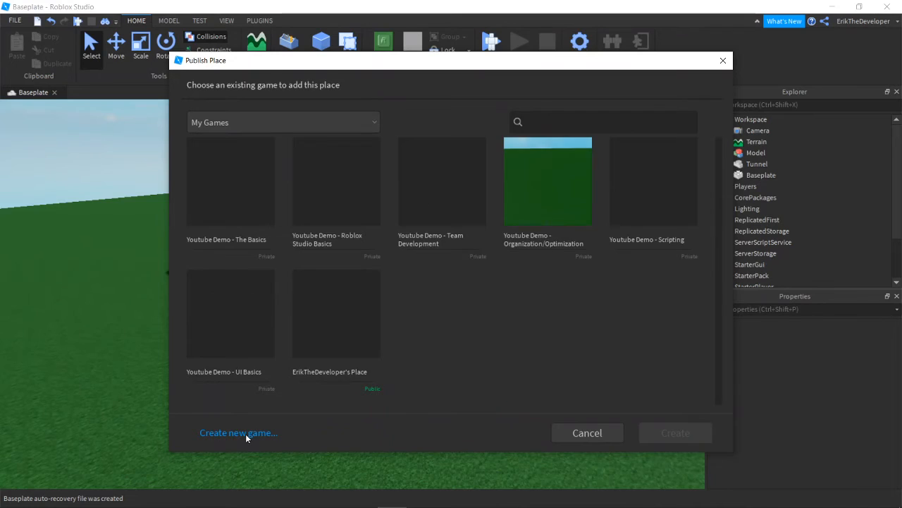
left_click(246, 433)
left_click(465, 118)
left_click_drag(465, 117, 345, 123)
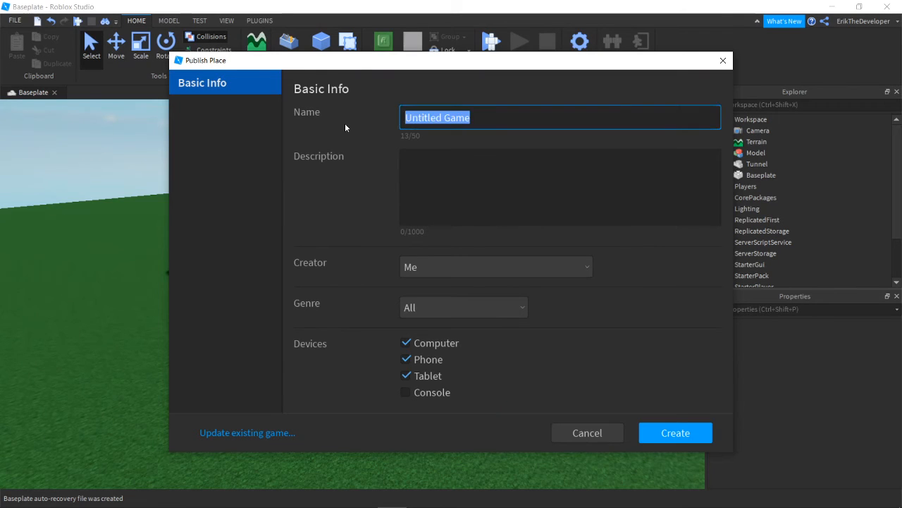
type("Yout")
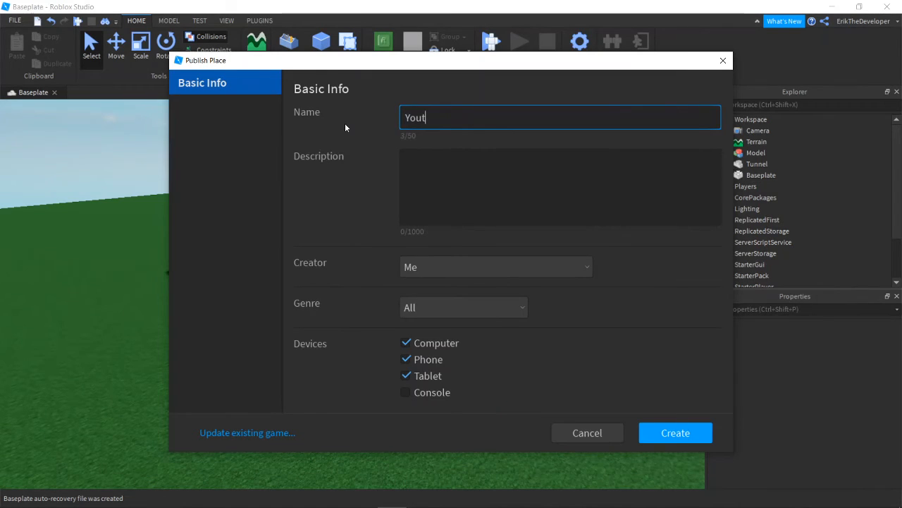
type("ube Demo - ")
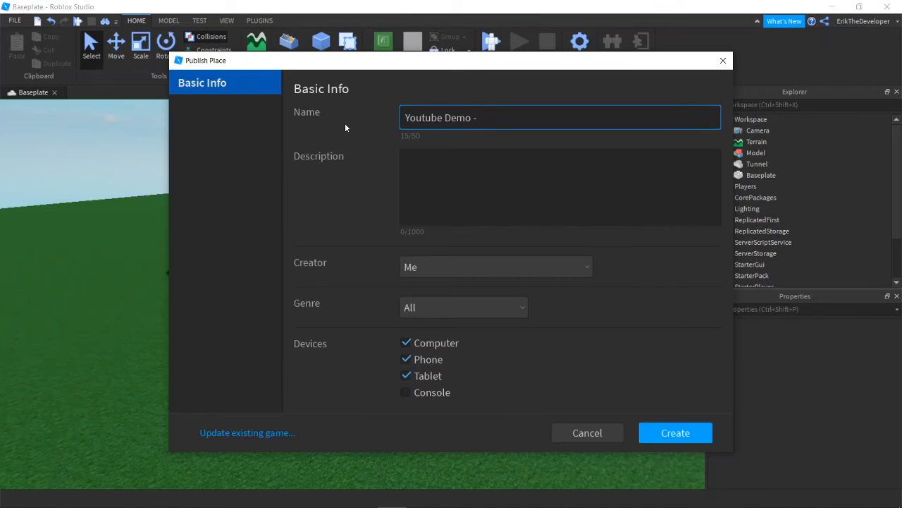
type("Map Design")
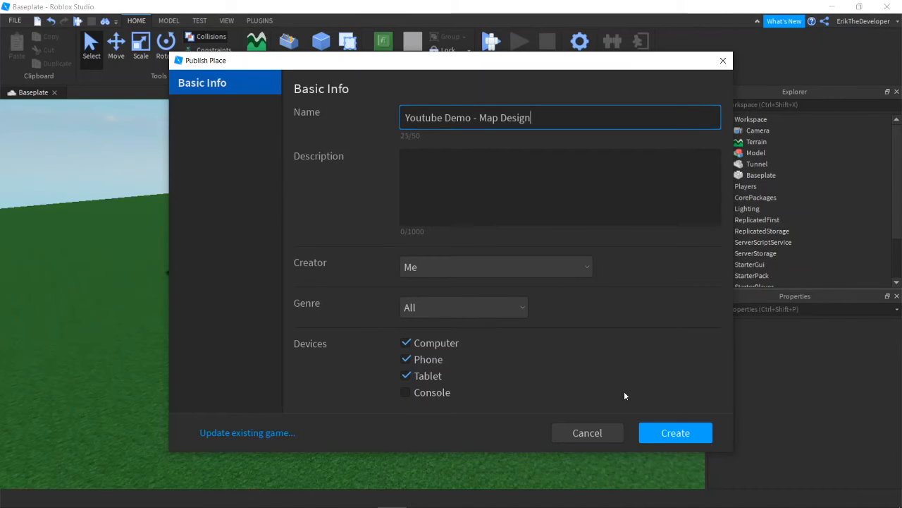
Step: Exclude Phone and Tablet from the game's supported devices, create the game, and dismiss the publishing dialog
left_click(407, 359)
left_click(406, 375)
left_click(672, 432)
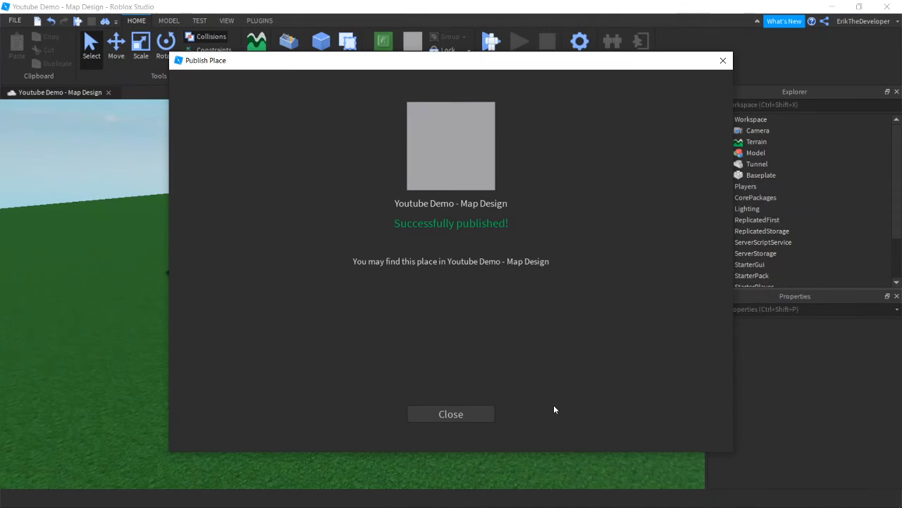
left_click(455, 415)
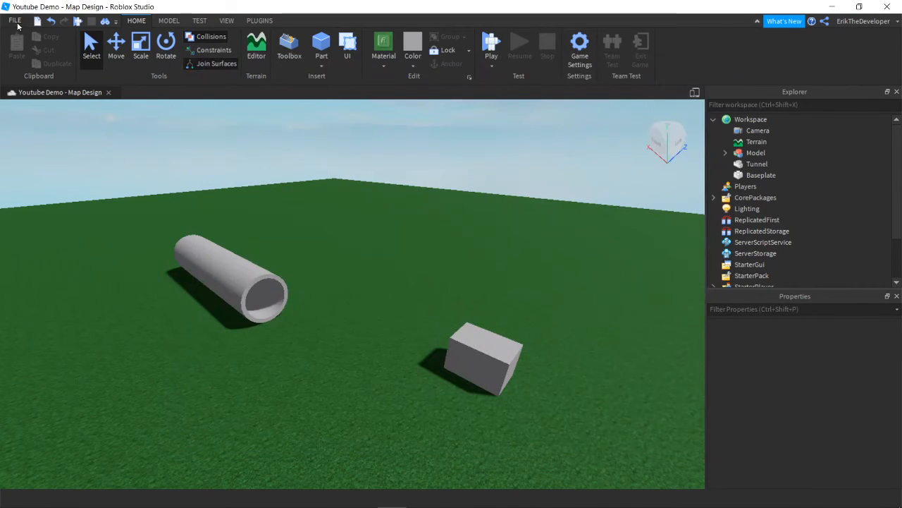
Step: Republish the place to its existing game and close it, returning to the list of own games
left_click(17, 20)
left_click(54, 124)
left_click(108, 93)
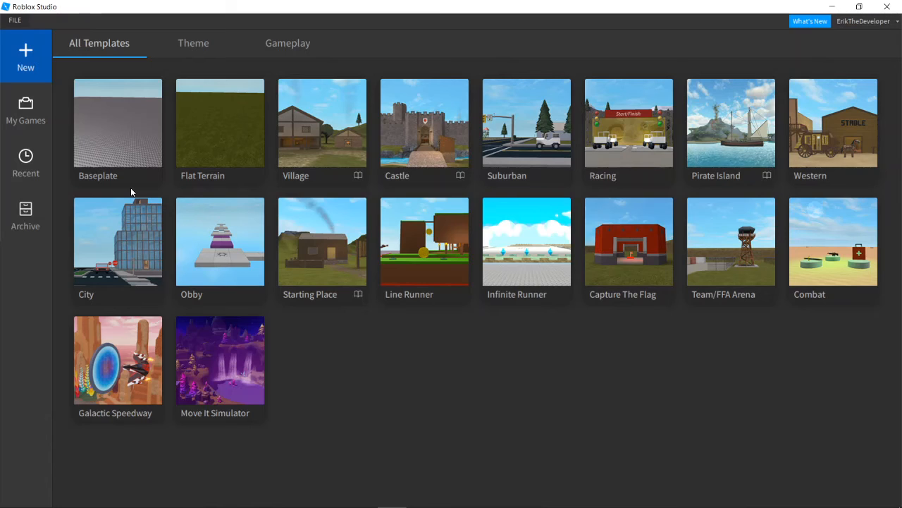
left_click(28, 130)
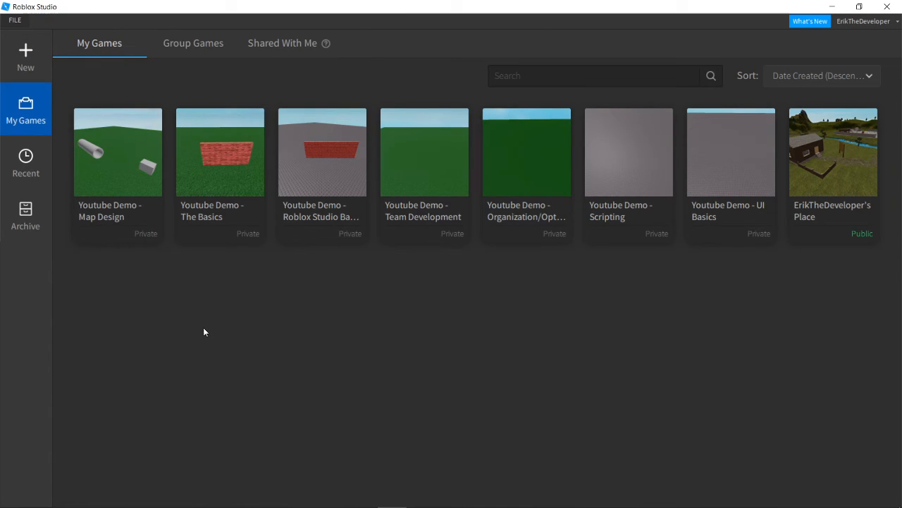